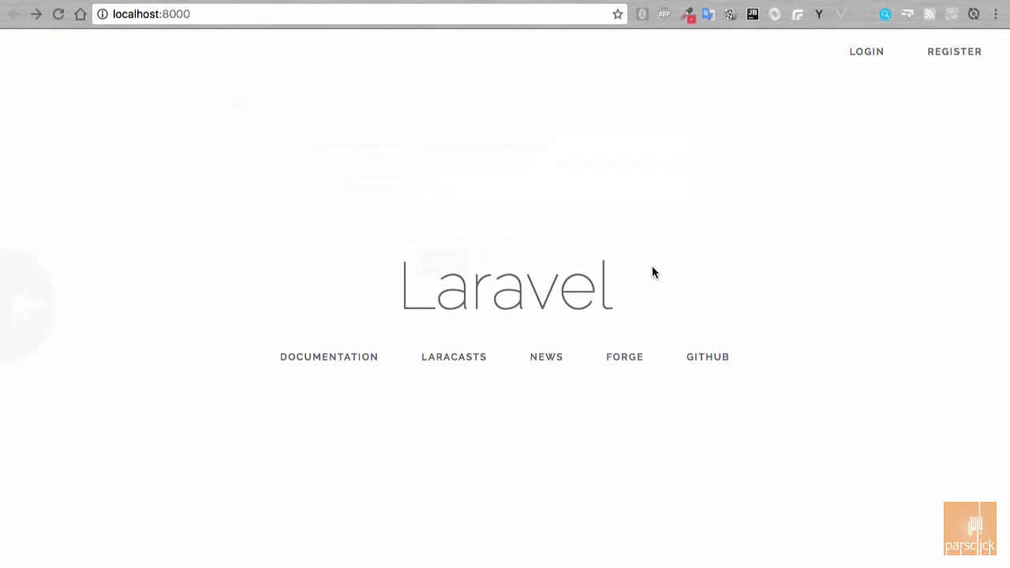
Go to the site's admin page at localhost:8000/admin
left_click(322, 14)
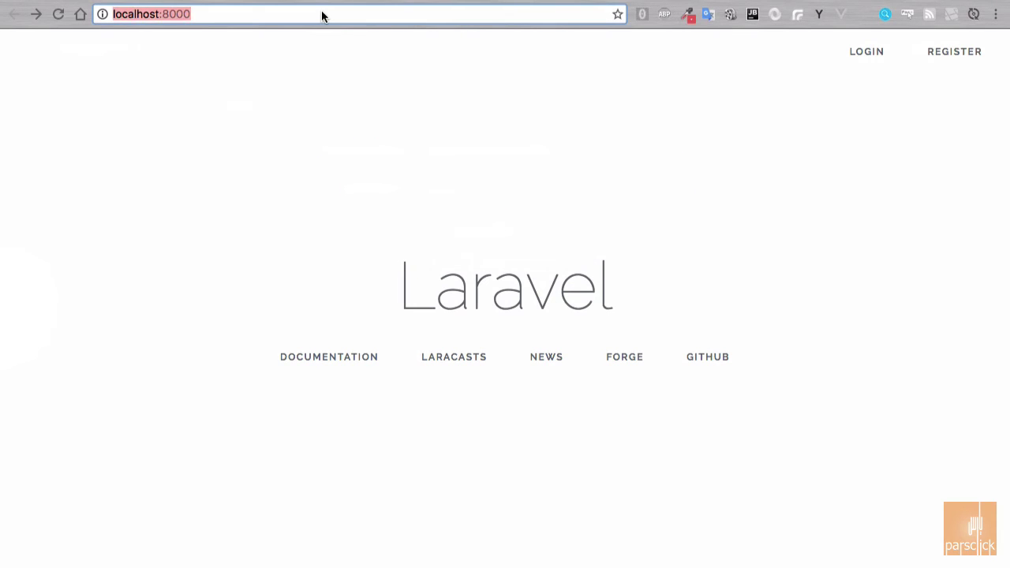
key("Right")
type("/admin")
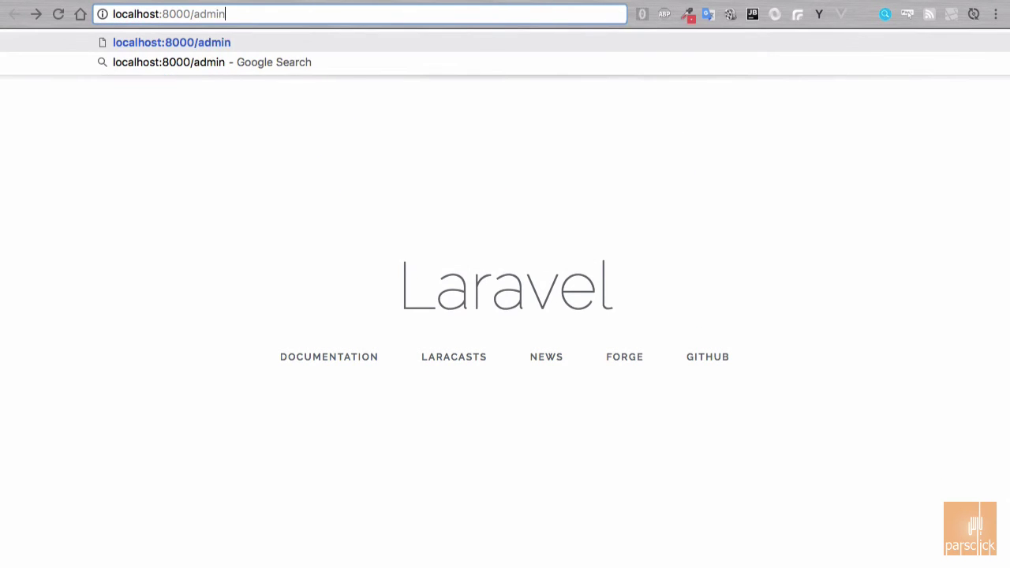
key("Return")
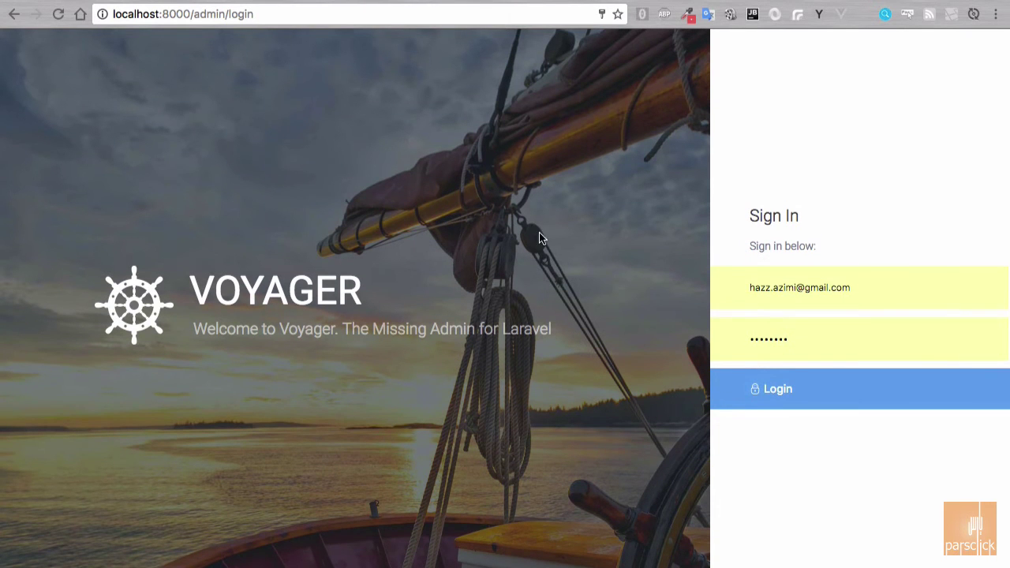
Clear the prefilled email and password from the sign-in form
left_click(810, 278)
key("ctrl+a")
key("BackSpace")
key("Tab")
key("ctrl+a")
key("BackSpace")
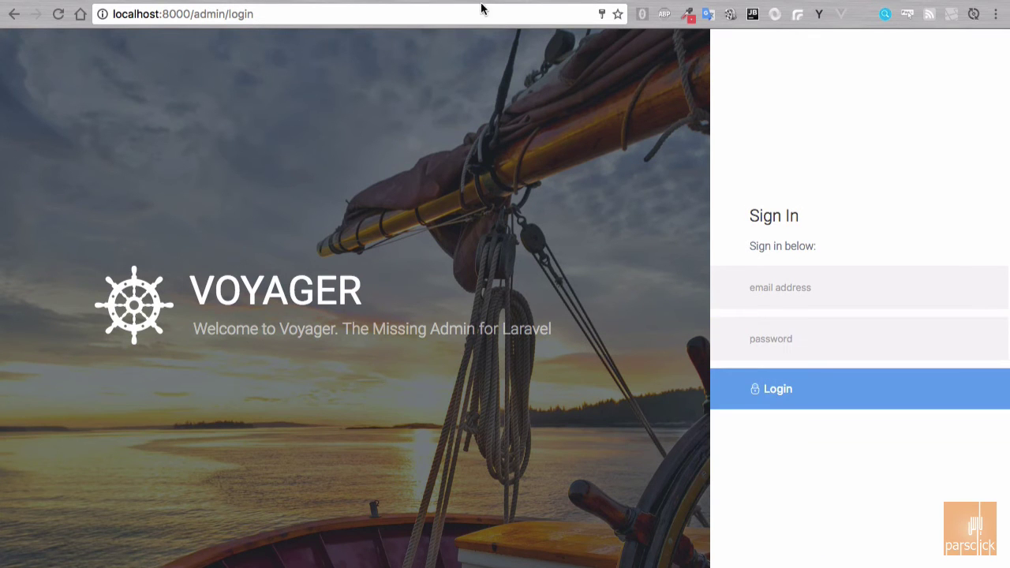
Copy the default admin email from the Voyager README on GitHub and paste it into the sign-in form's email field
key("ctrl+Tab")
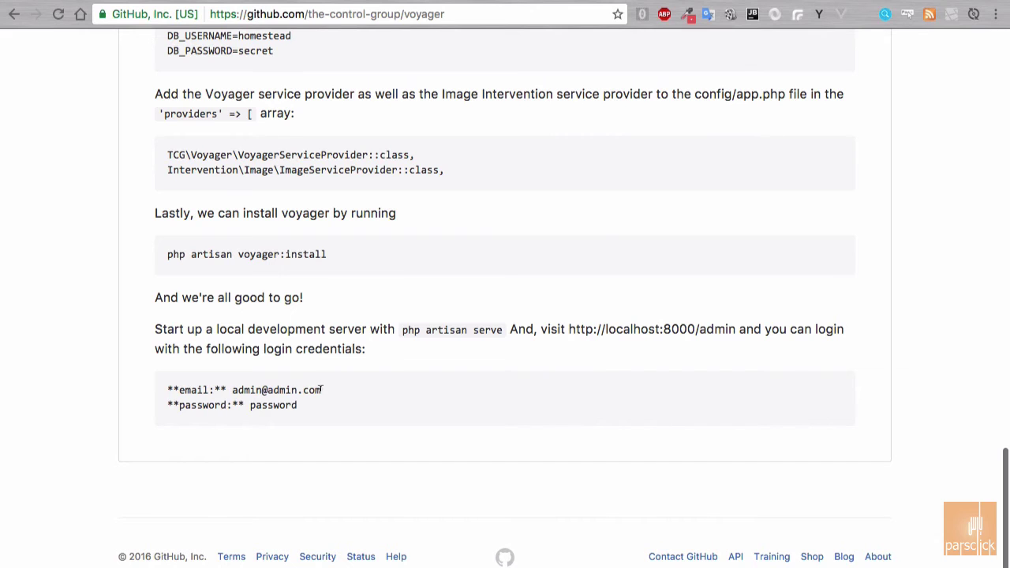
left_click_drag(322, 390, 226, 390)
key("ctrl+c")
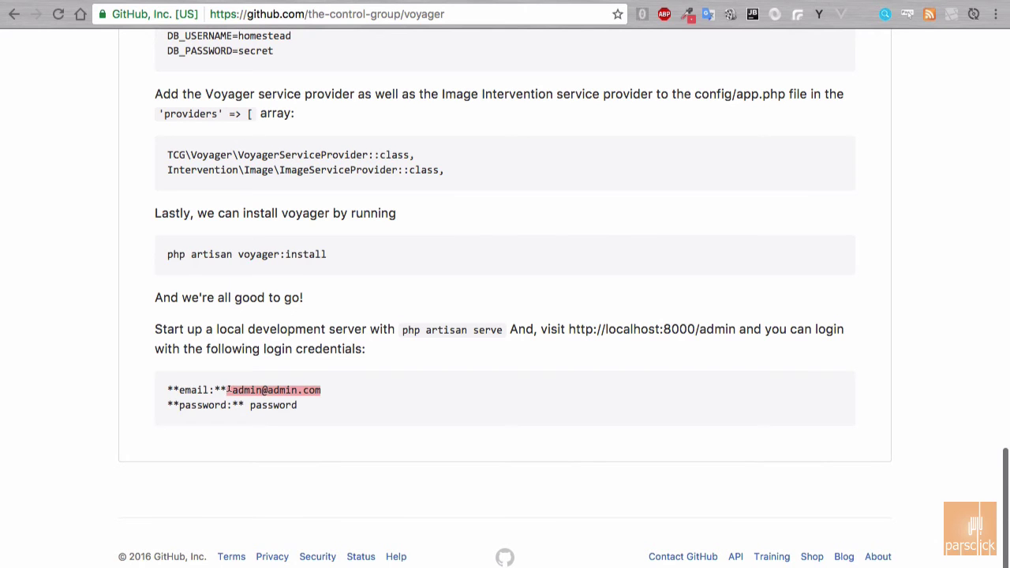
key("ctrl+shift+Tab")
key("ctrl+v")
left_click(790, 289)
key("ctrl+v")
Replace the password field's content with the account password and log in
double_click(839, 332)
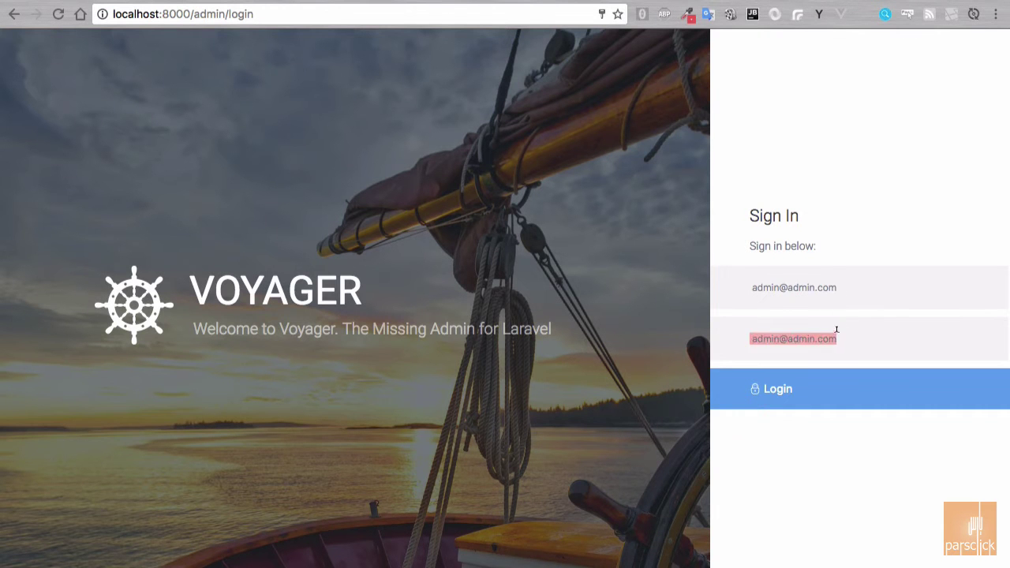
type("password")
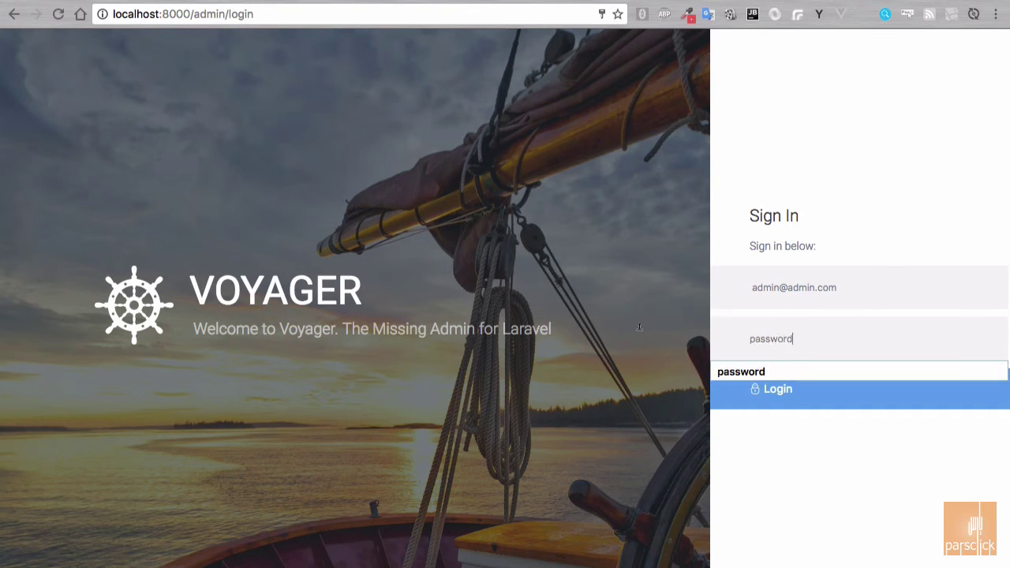
key("Return")
left_click(766, 390)
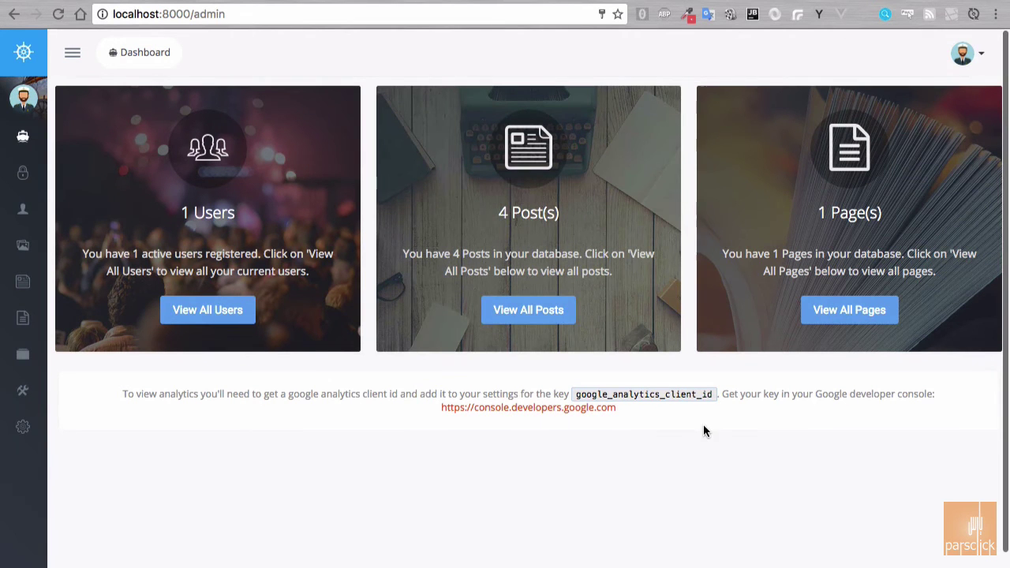
Check the account menu of the signed-in user and close it again
left_click(962, 56)
left_click(962, 57)
left_click(962, 57)
left_click(962, 58)
left_click(962, 59)
left_click(962, 58)
Look over the admin navigation sections and the post and page counts on the Dashboard
mouse_move(27, 73)
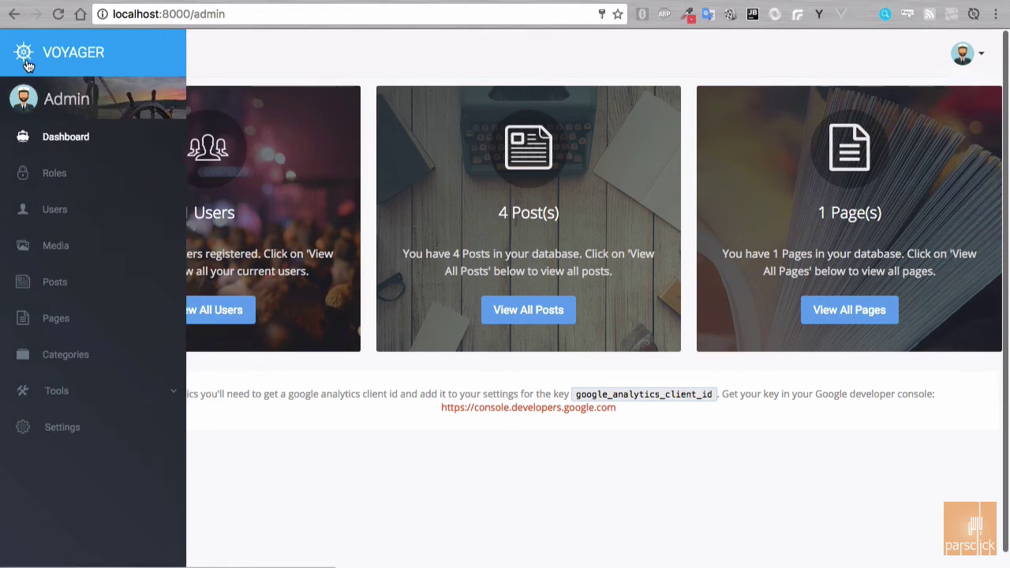
mouse_move(43, 354)
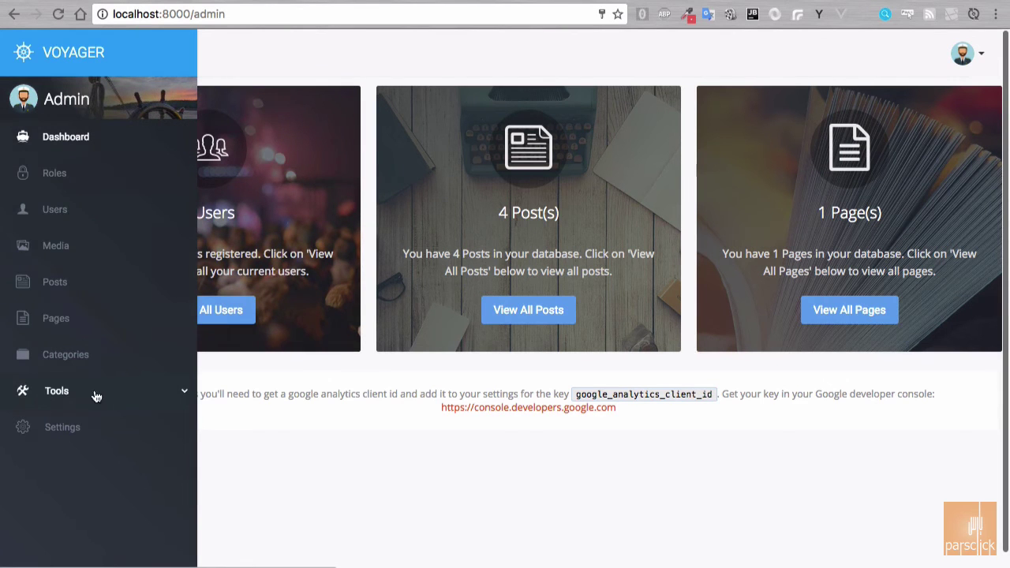
left_click(74, 137)
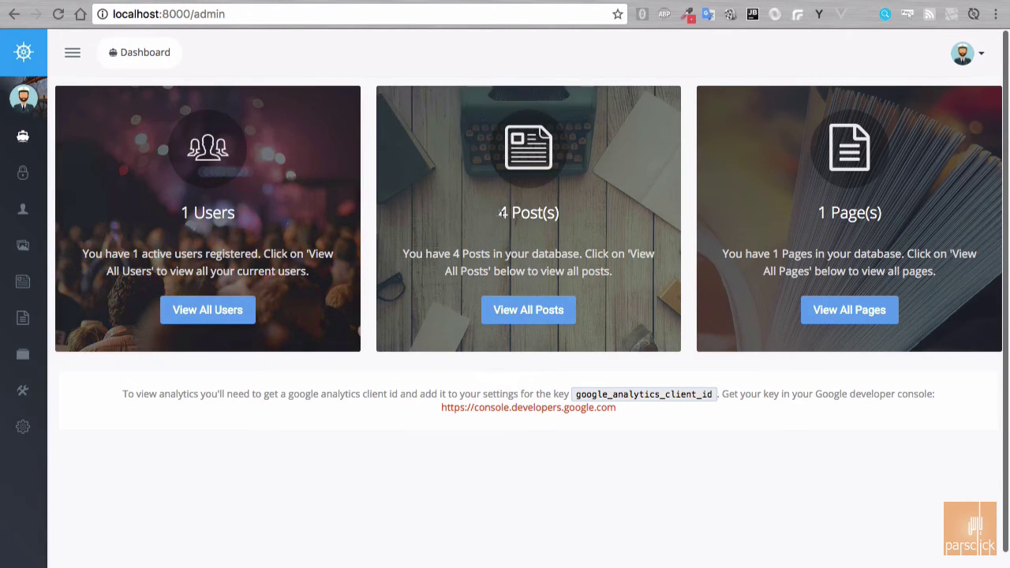
left_click_drag(498, 213, 559, 213)
left_click_drag(813, 215, 891, 213)
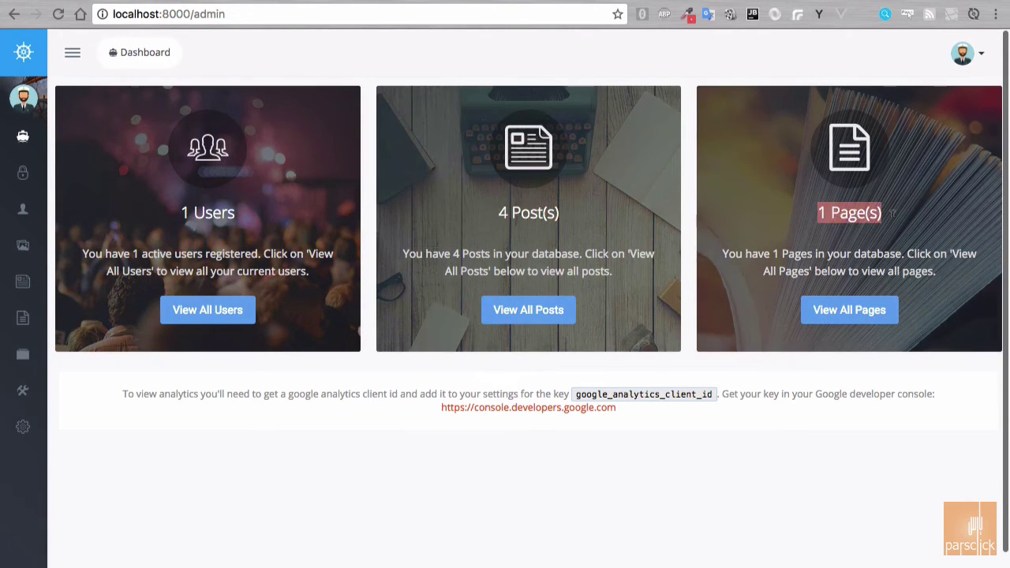
Open the Roles list and inspect the name and display name fields of the new role form
mouse_move(28, 134)
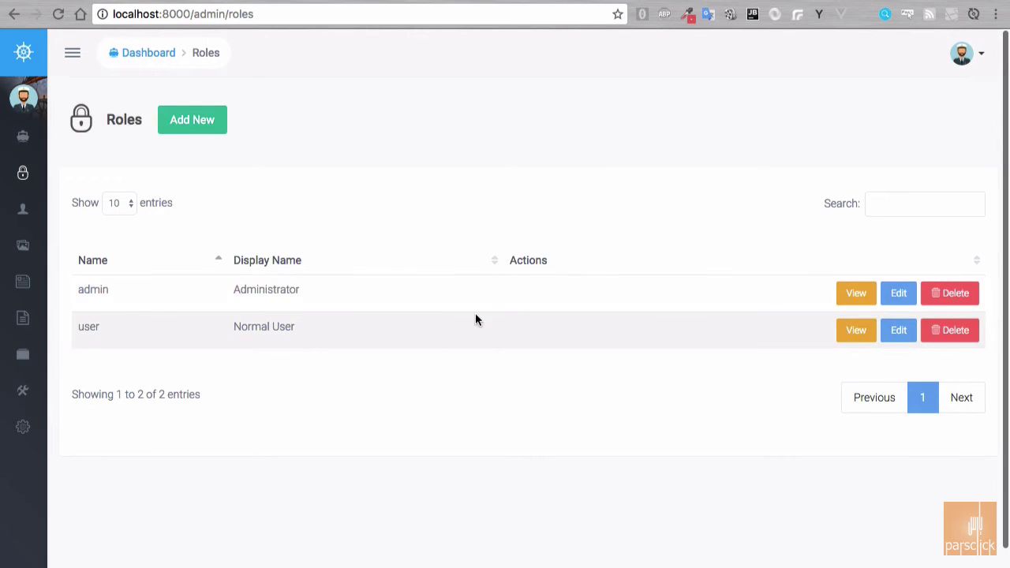
left_click(194, 130)
left_click(132, 254)
left_click(182, 315)
key("Return")
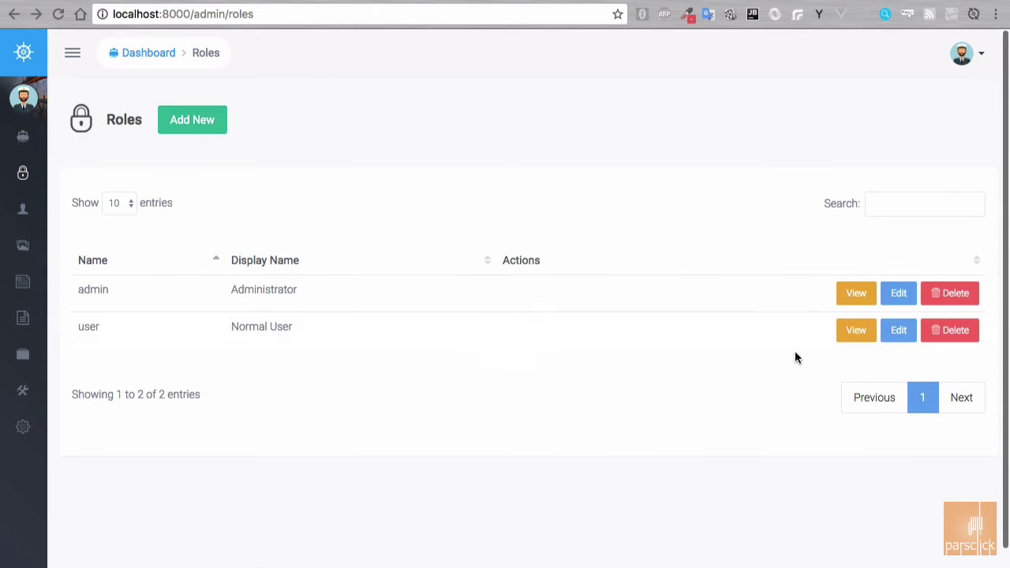
View the admin role's edit form, and bring up the user role's delete confirmation without deleting the role
left_click(898, 295)
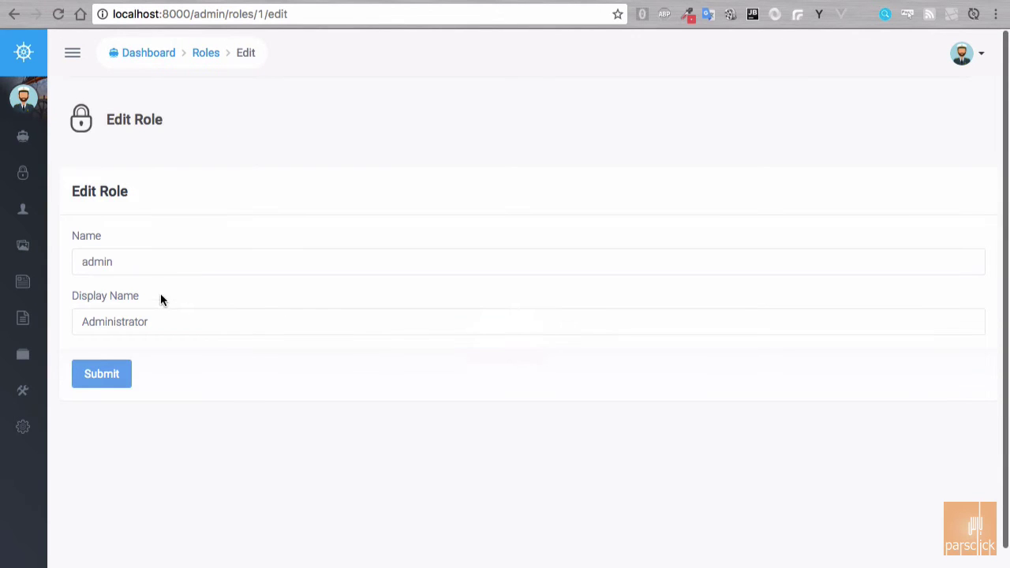
scroll(141, 311, "left", 5)
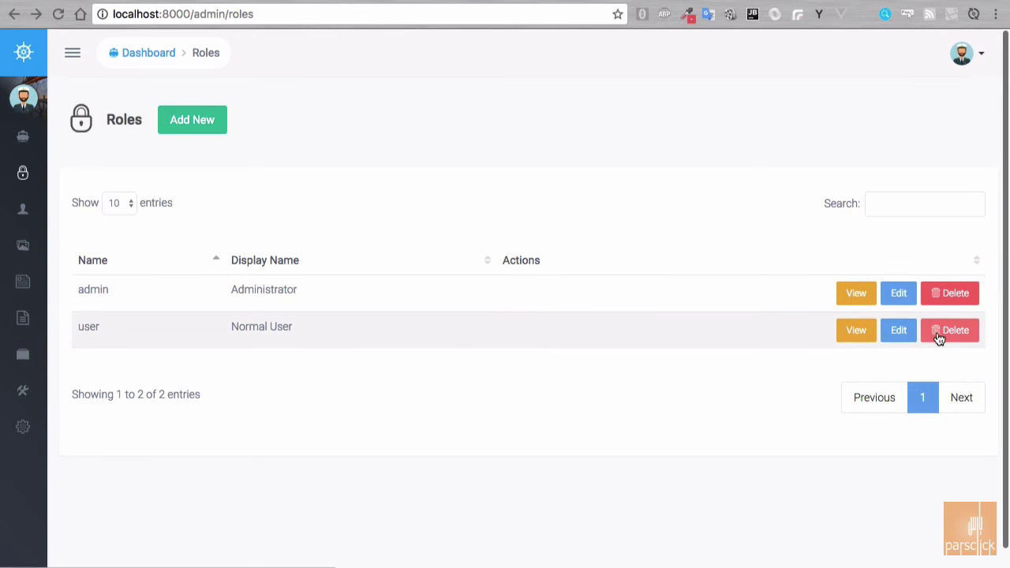
left_click(944, 330)
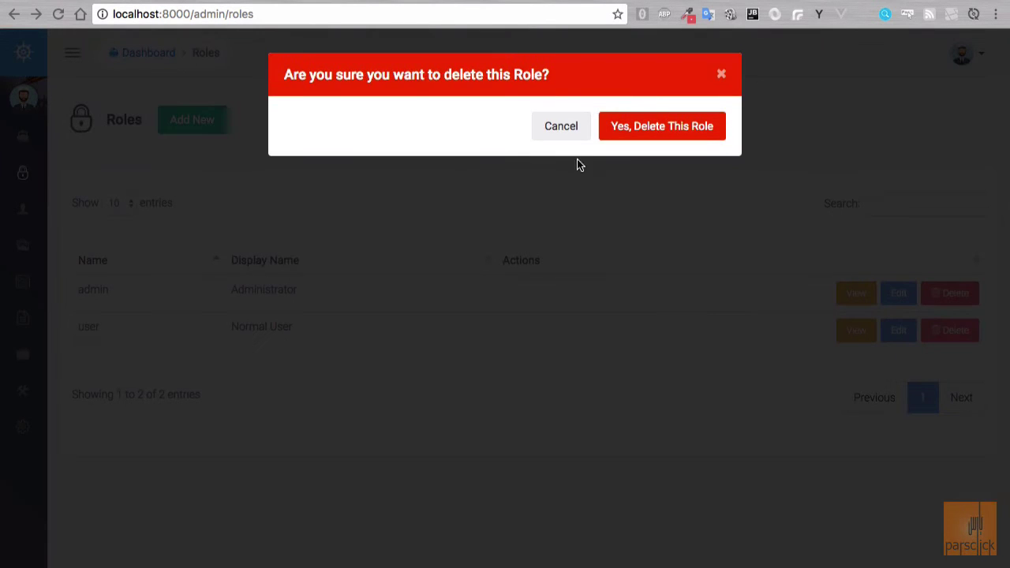
left_click(721, 75)
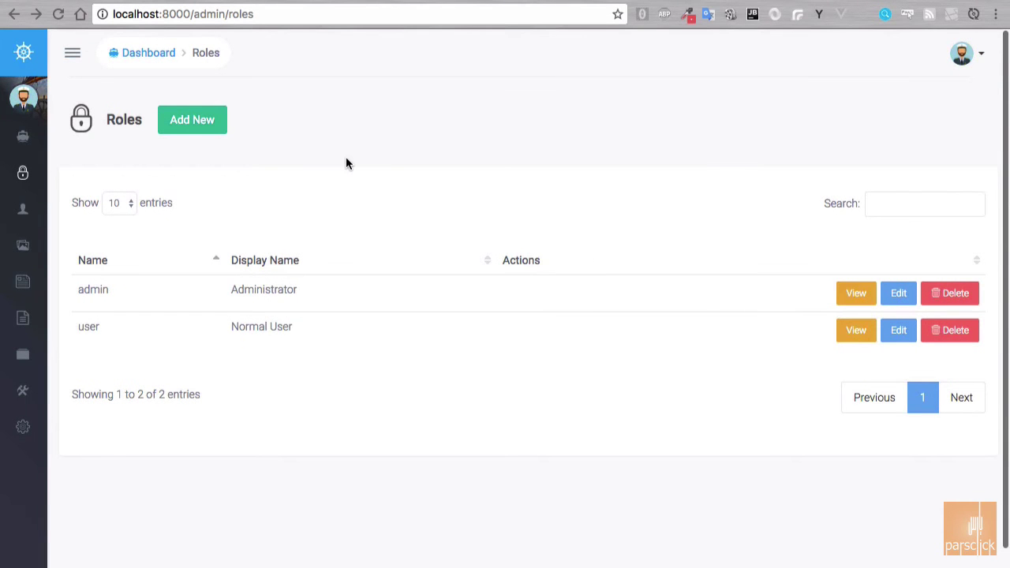
Open the Users list and highlight the Admin user's email
mouse_move(15, 155)
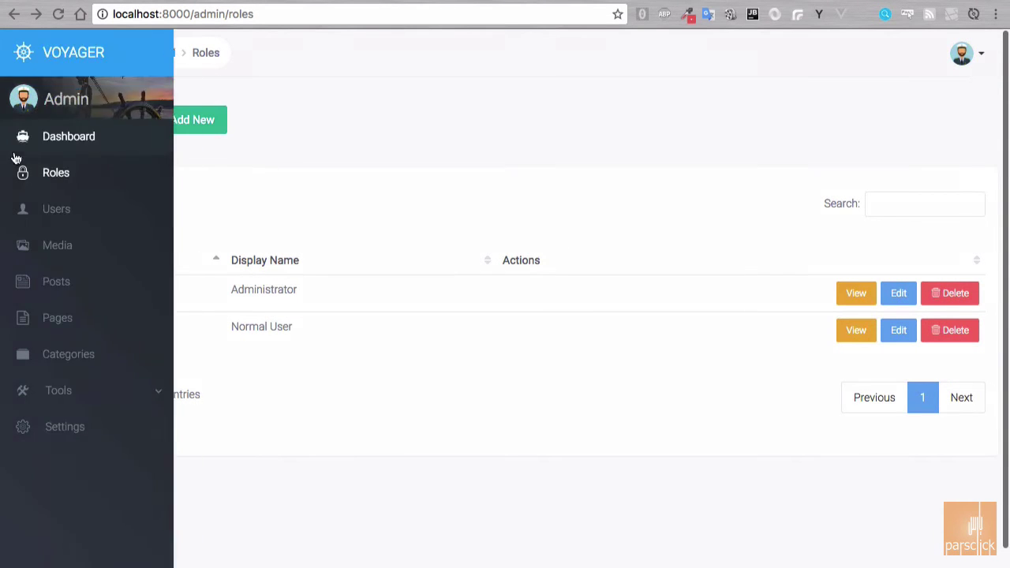
left_click(49, 210)
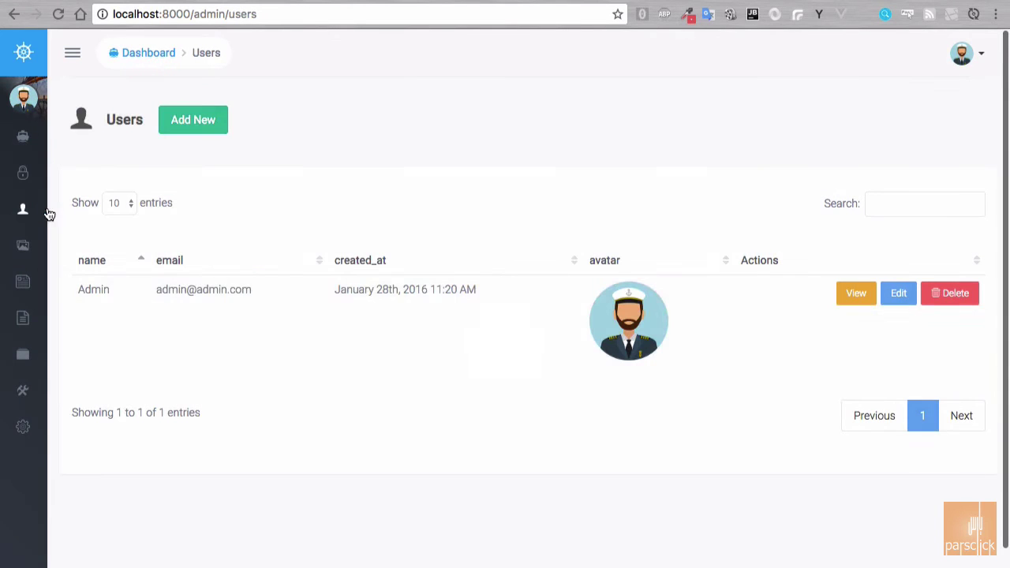
left_click_drag(150, 286, 270, 283)
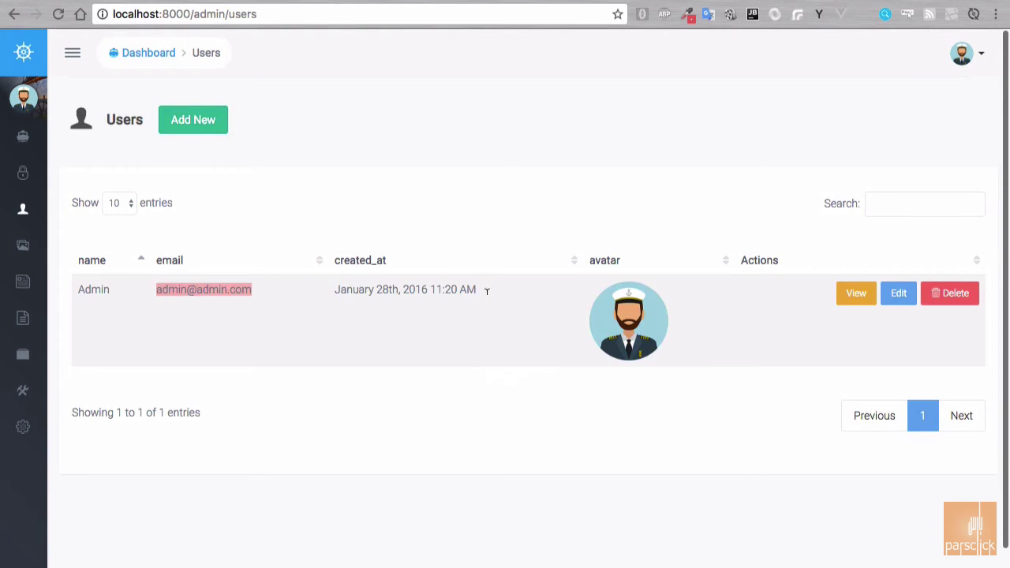
Review the Admin user's edit form down to the avatar and return to the Users list
left_click(899, 294)
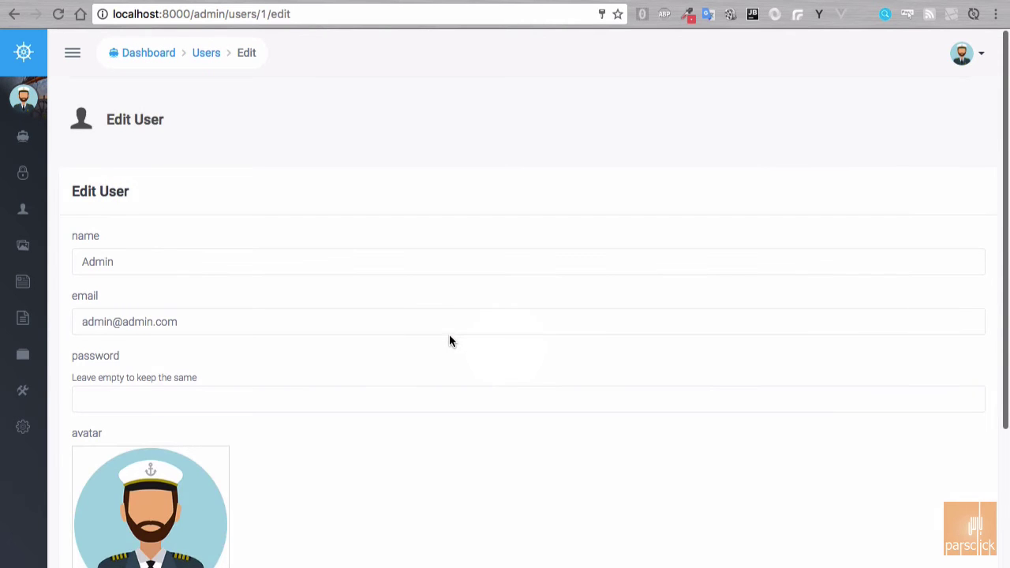
scroll(449, 341, "down", 3)
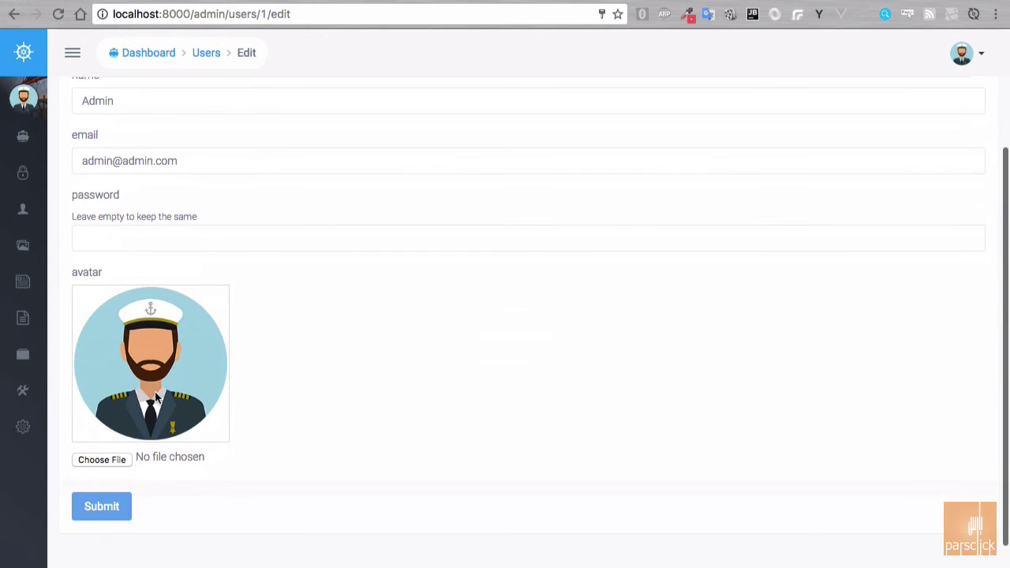
scroll(230, 341, "up", 3)
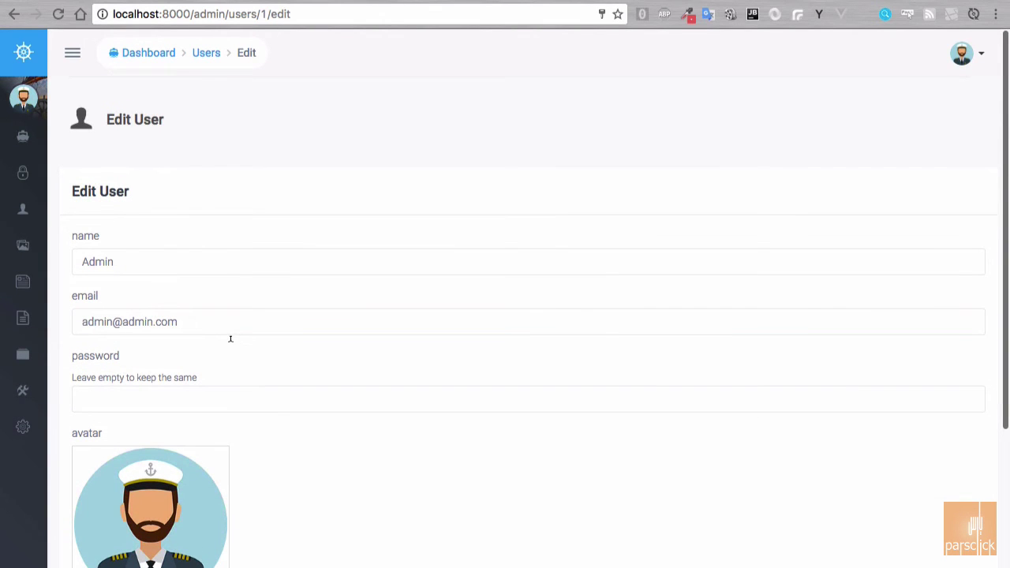
scroll(230, 341, "left", 5)
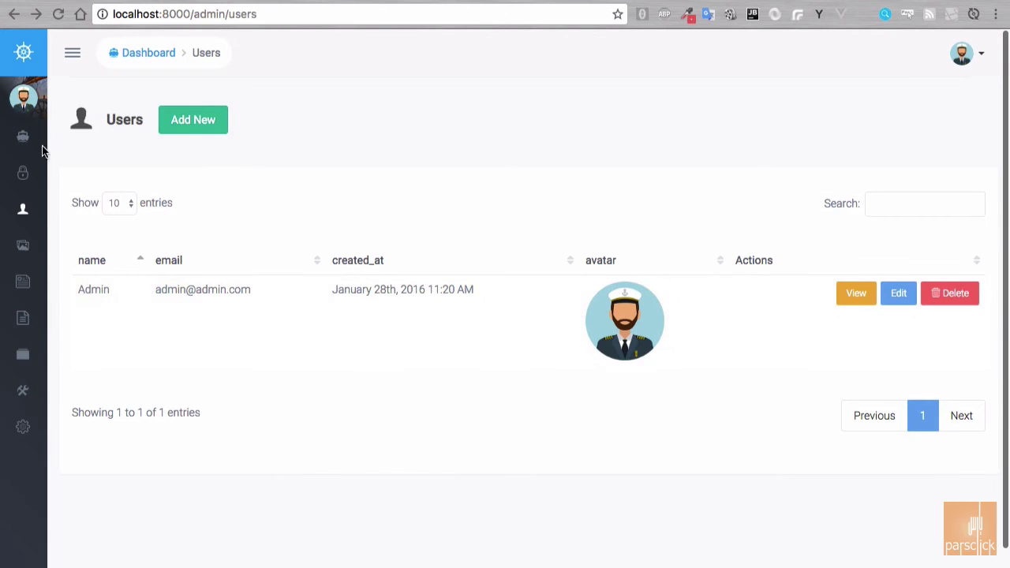
Open the Media library and look at the rename and move options for the pages folder without changing it
mouse_move(32, 143)
left_click(48, 246)
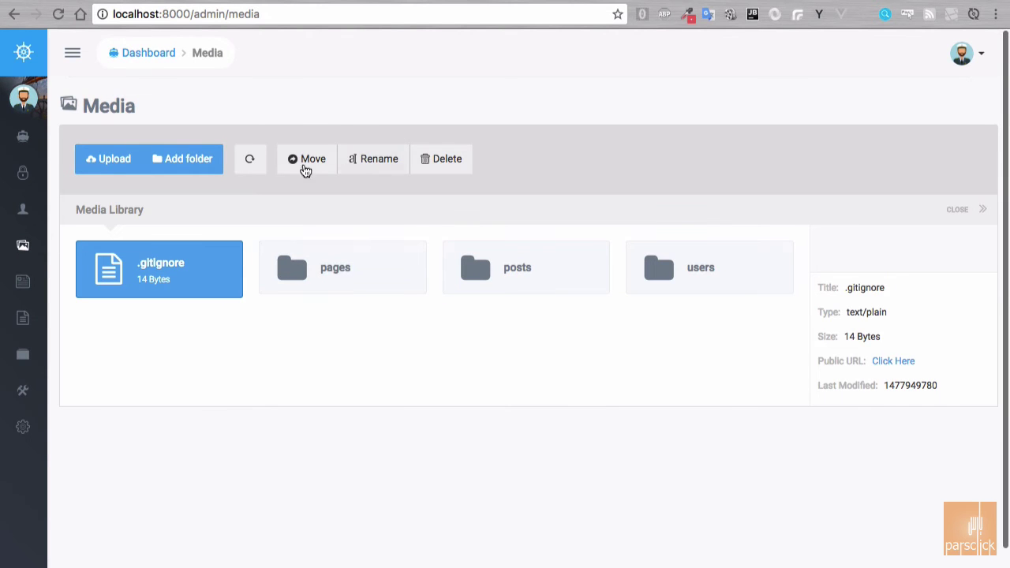
left_click(362, 254)
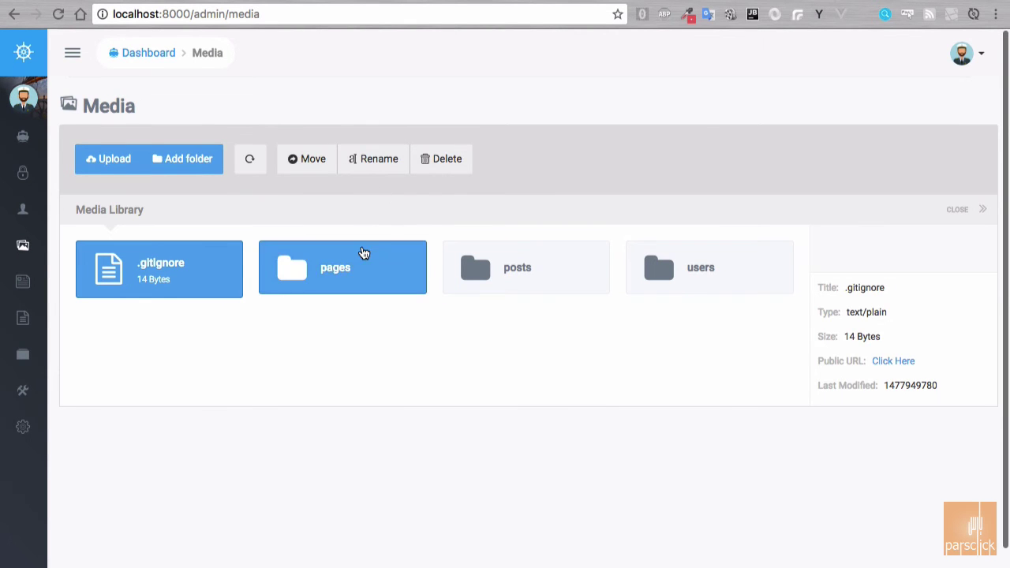
left_click(388, 158)
left_click(334, 161)
double_click(334, 161)
left_click(613, 215)
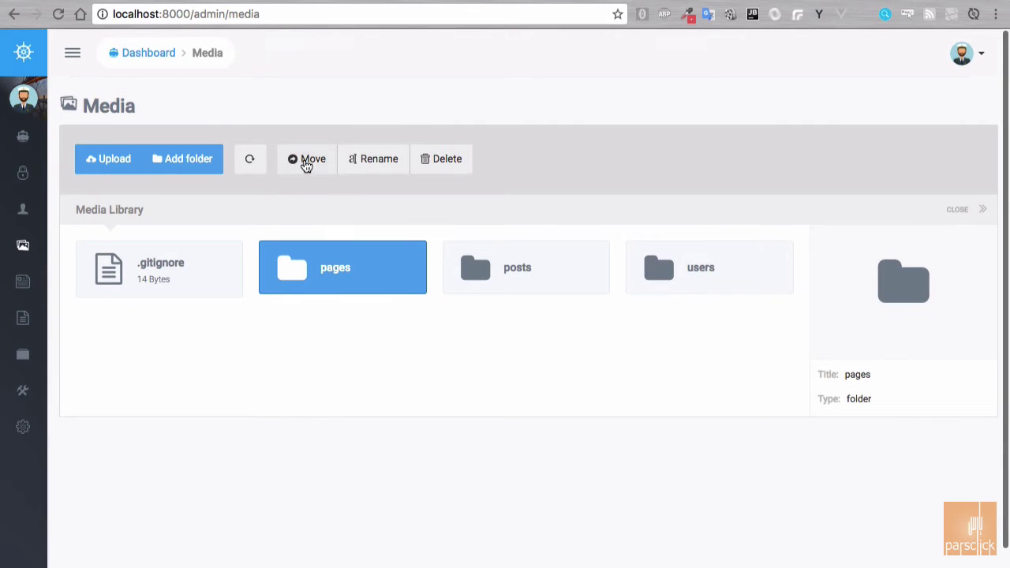
Refresh the Media library, and open the upload file chooser and cancel it
left_click(262, 165)
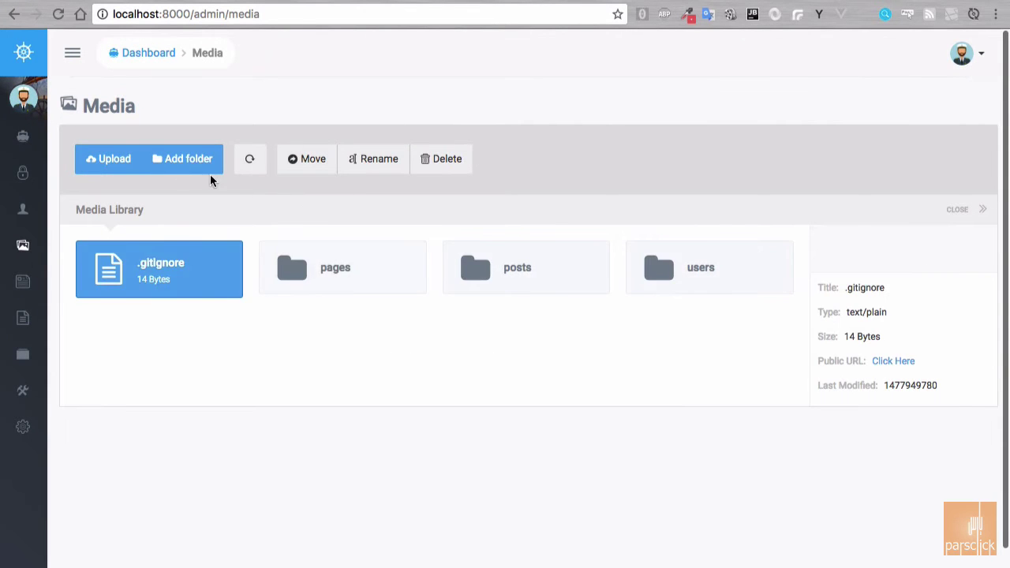
left_click(114, 161)
left_click(679, 311)
Open the Posts list and look through its sample posts
left_click(37, 284)
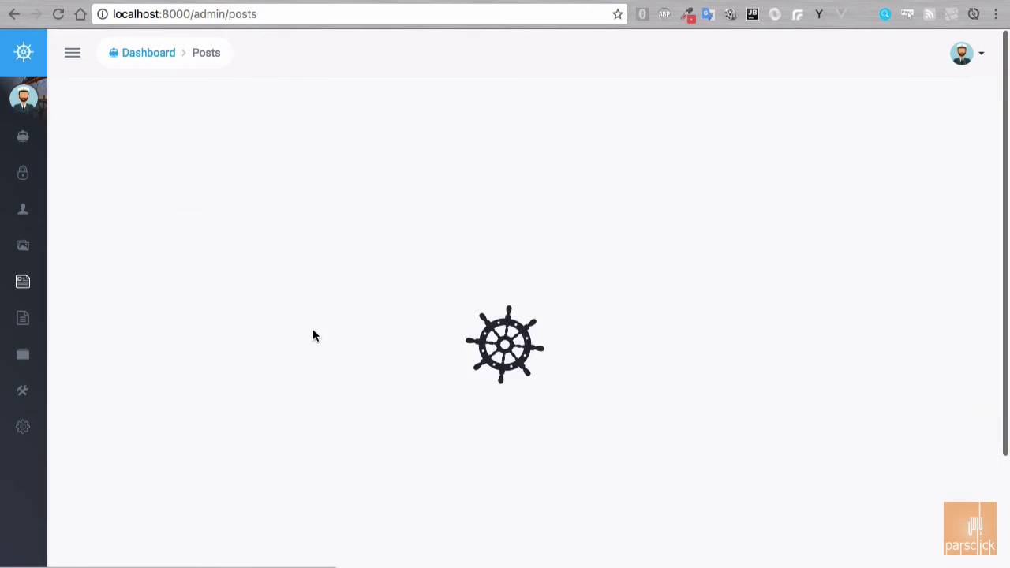
scroll(418, 358, "down", 3)
scroll(418, 358, "up", 1)
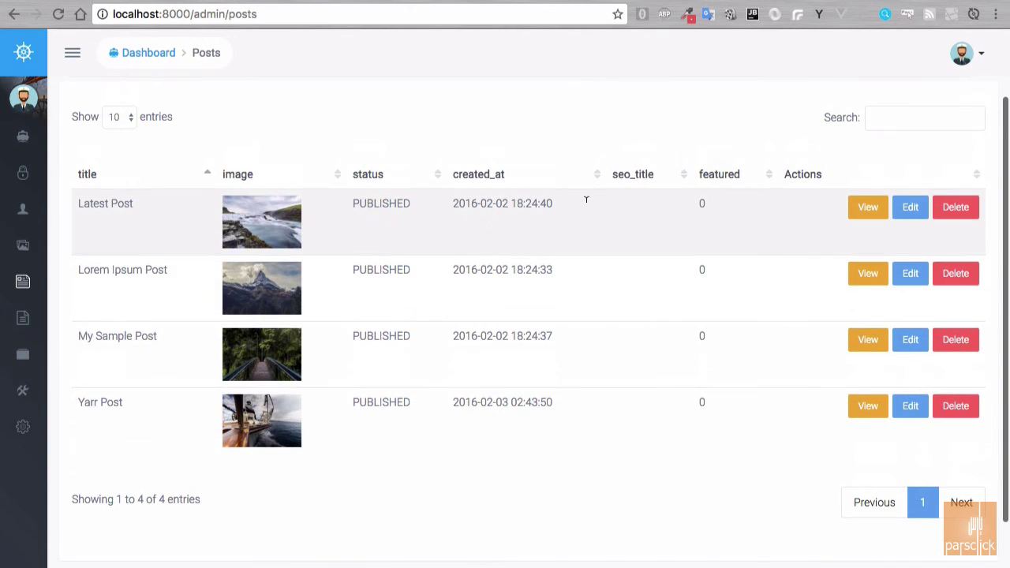
Review the edit form of the Latest Post down to its SEO content and return to the Posts list
left_click(907, 219)
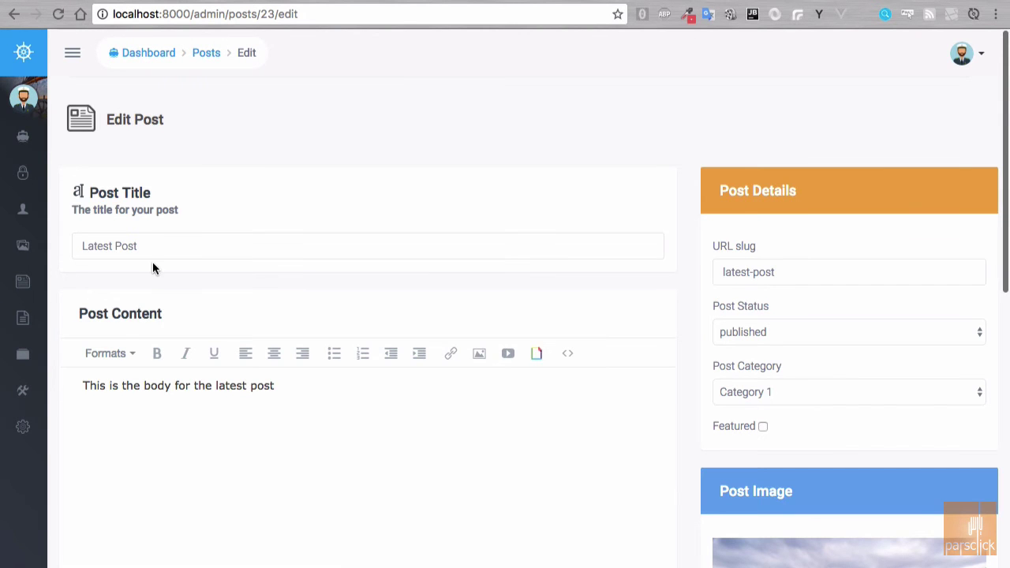
scroll(152, 261, "down", 5)
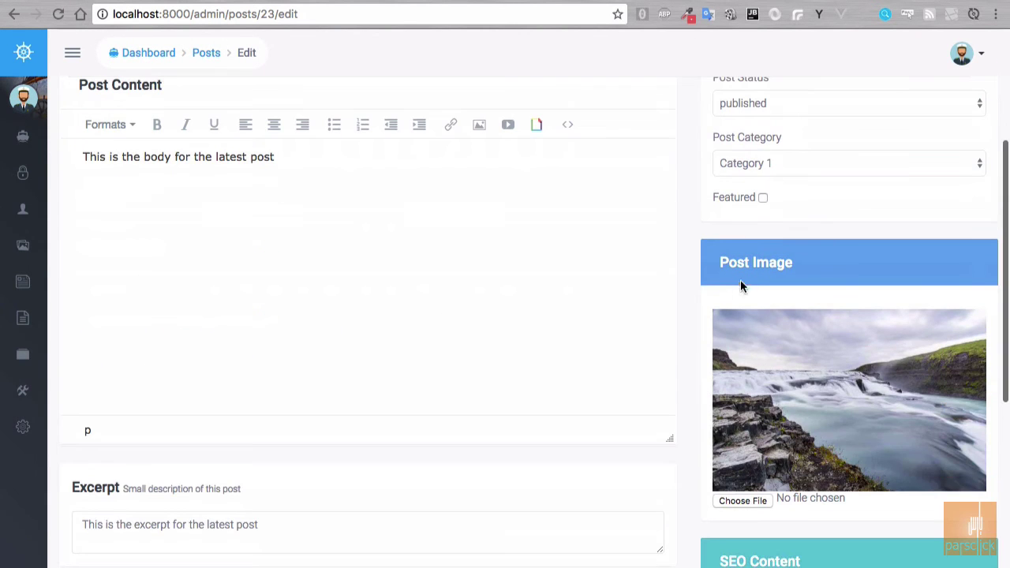
scroll(688, 300, "up", 5)
scroll(688, 301, "down", 6)
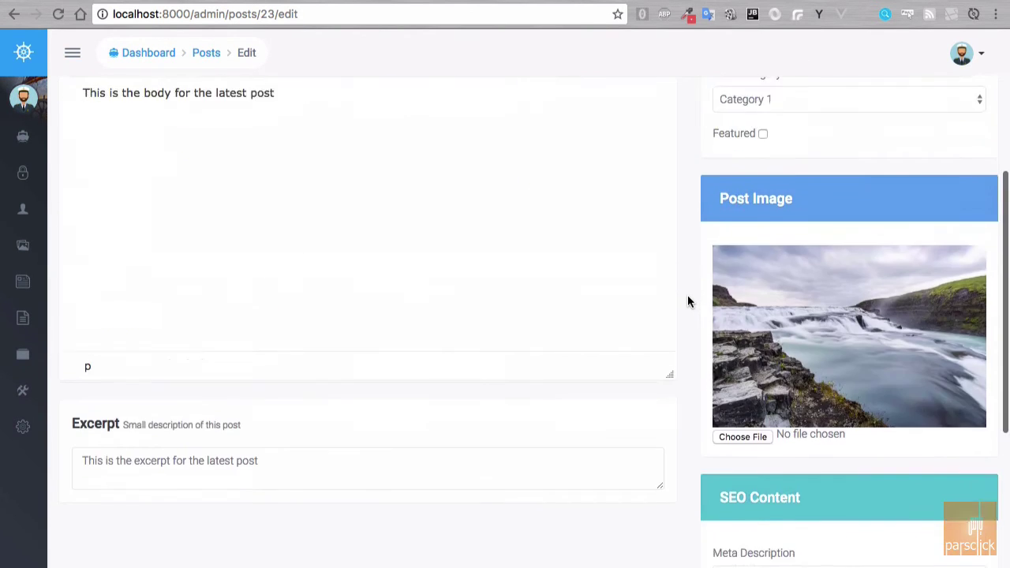
scroll(688, 300, "down", 6)
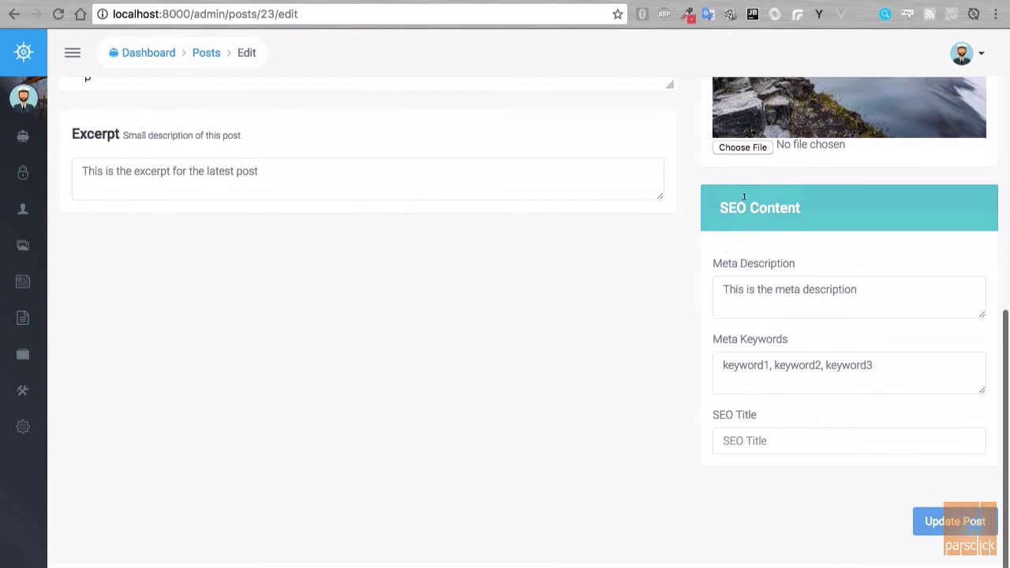
scroll(587, 288, "up", 6)
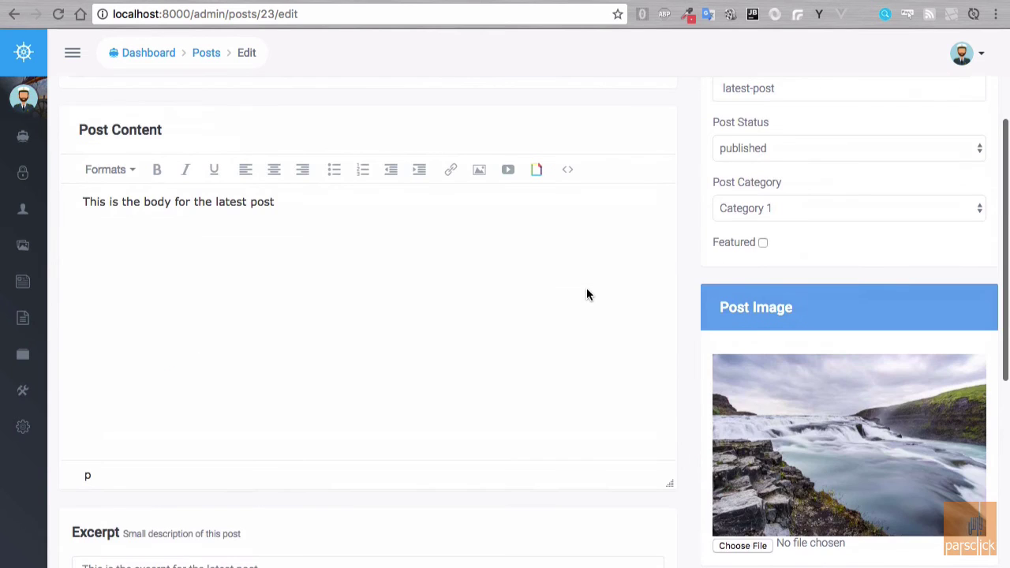
key("super+Left")
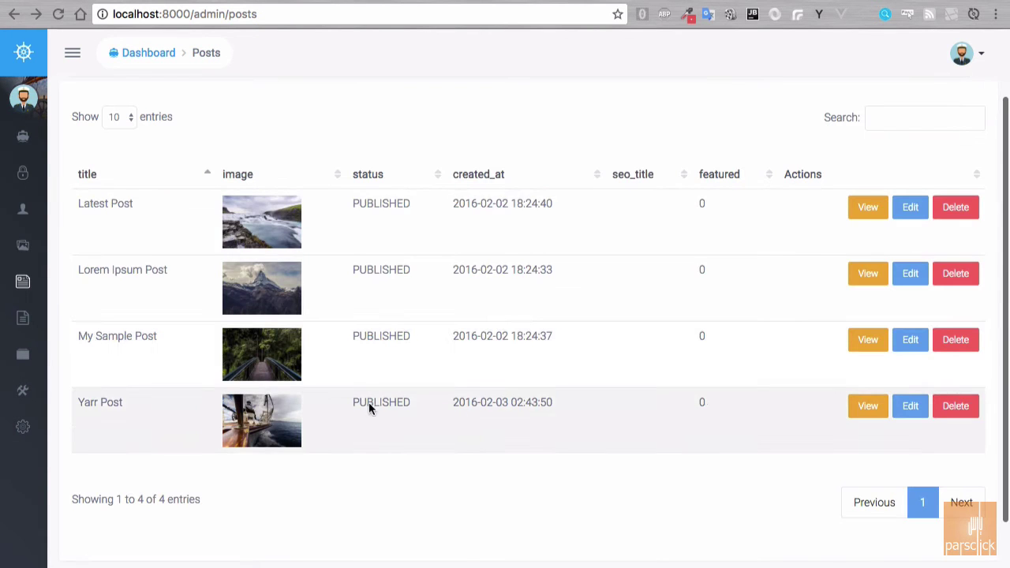
Open the Pages list, followed by the Categories list, to view their sample entries
mouse_move(31, 315)
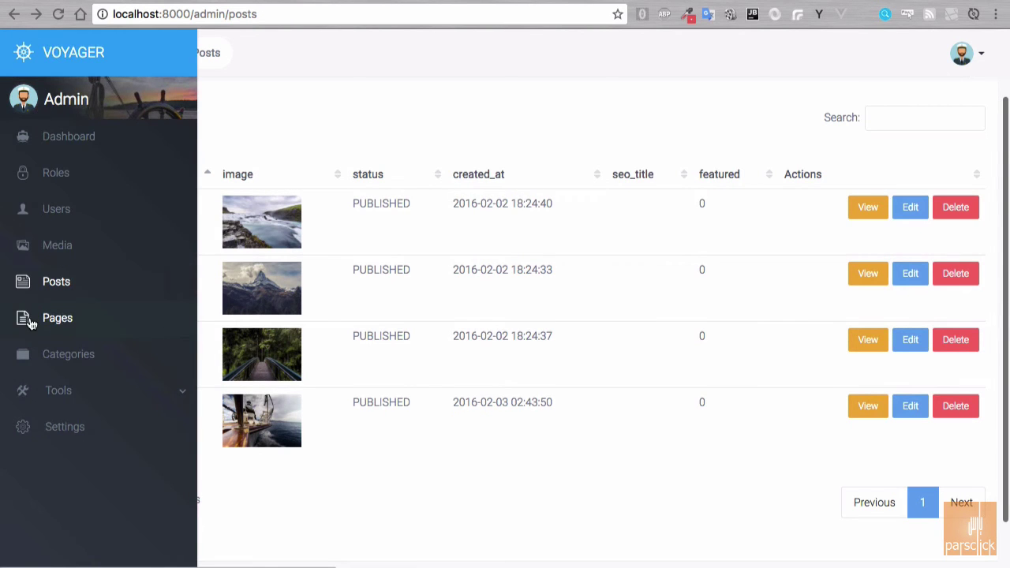
left_click(68, 319)
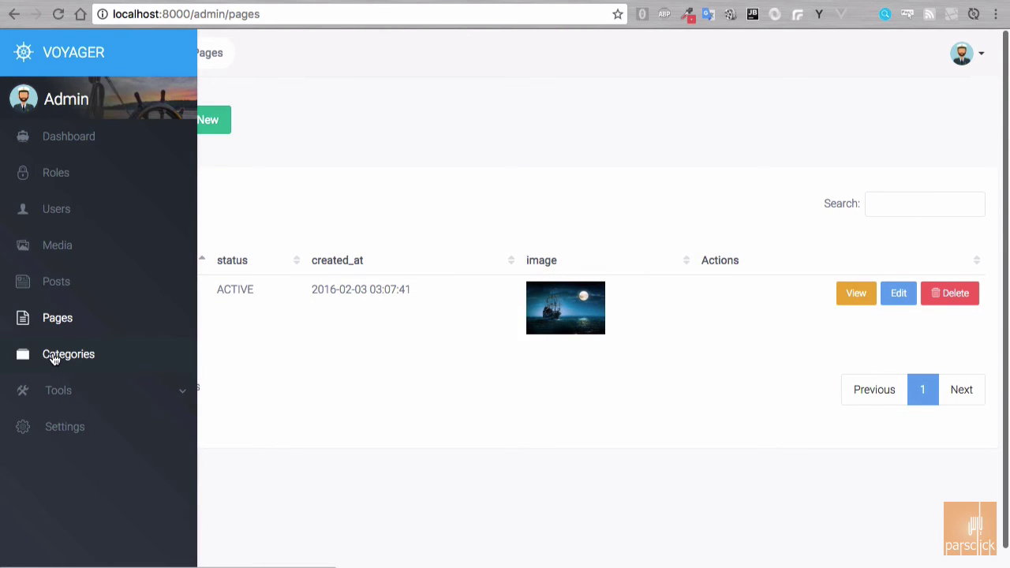
left_click(54, 359)
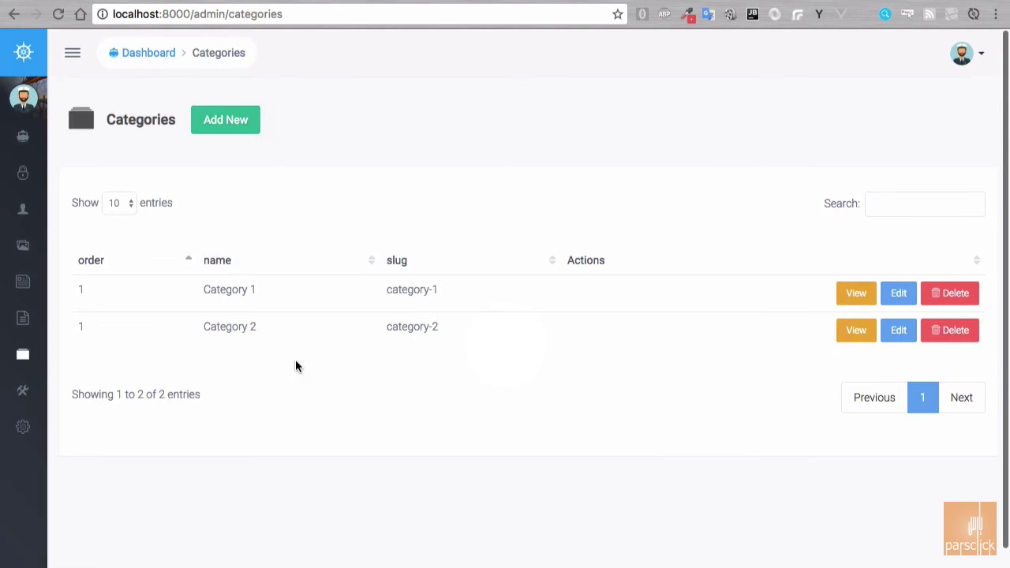
Open the Menu Builder tool and load the builder for the main menu
left_click(24, 388)
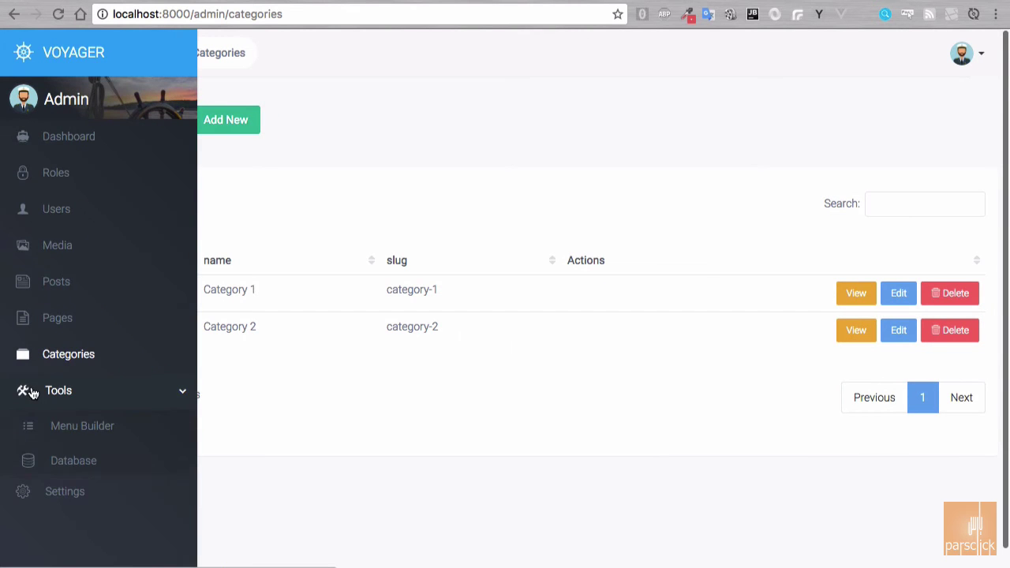
left_click(72, 427)
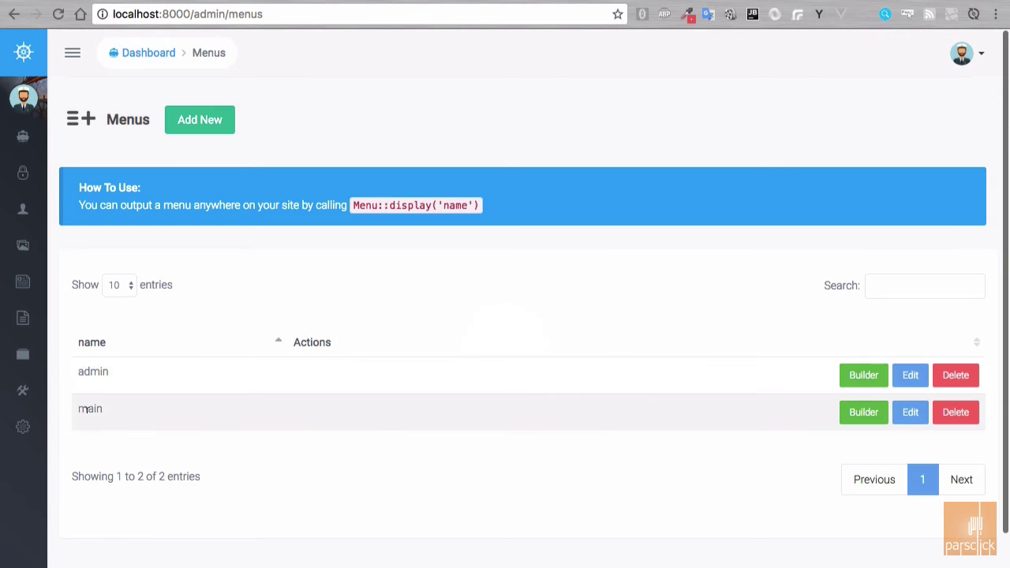
left_click(901, 416)
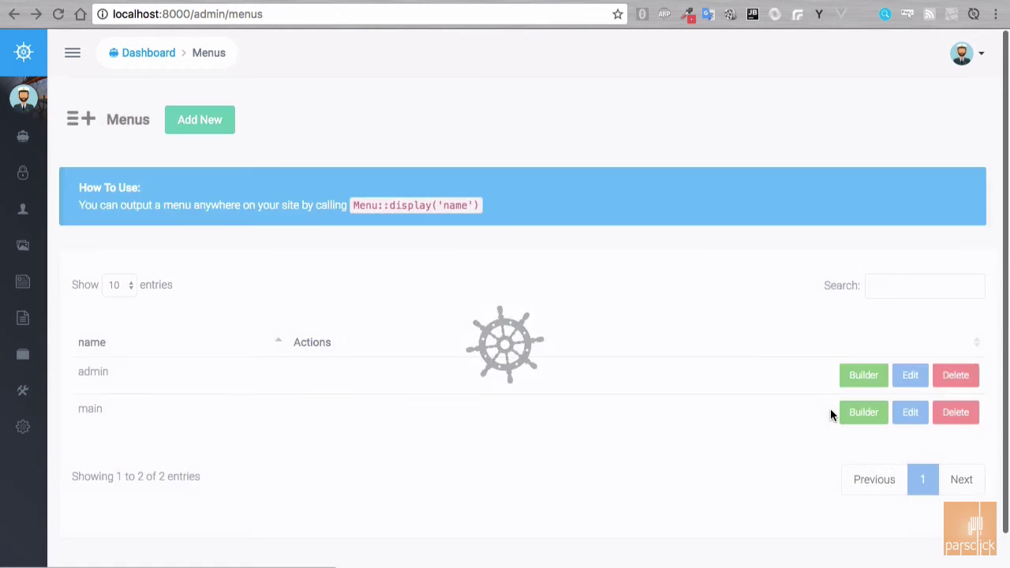
left_click(862, 417)
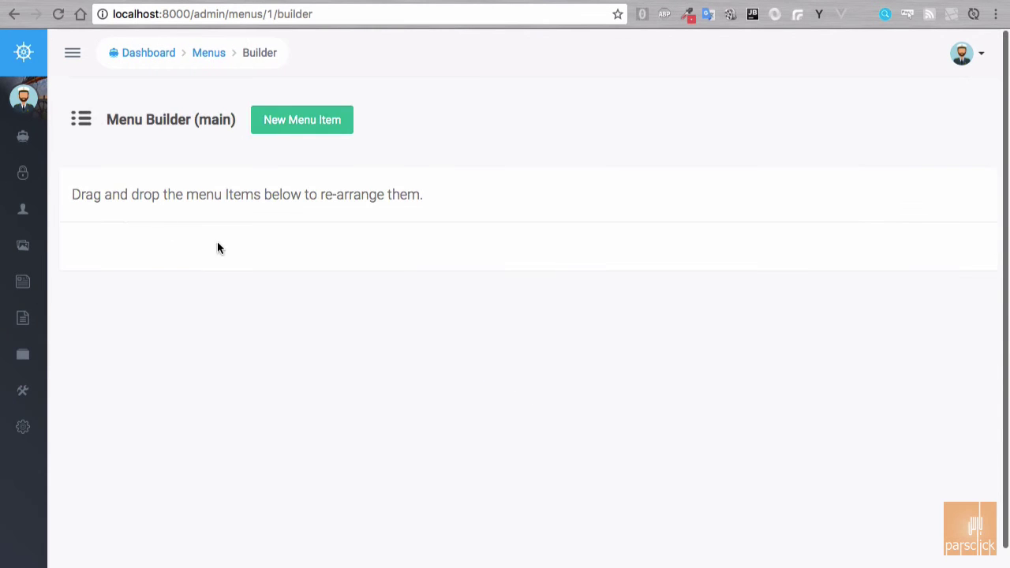
Start a new item in the main menu with the title Home and the URL /
left_click(310, 130)
left_click(345, 138)
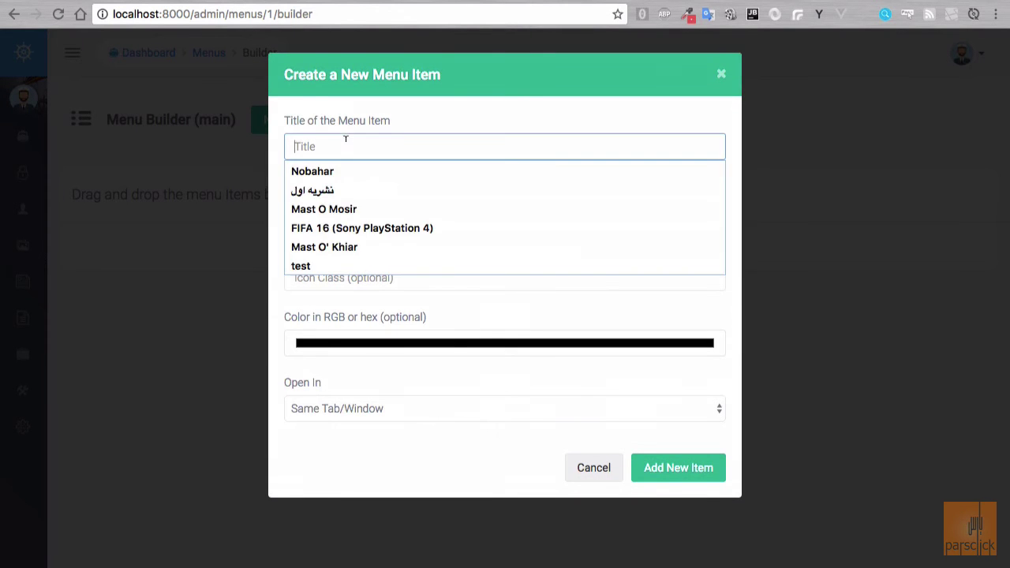
type("Home")
key("Tab")
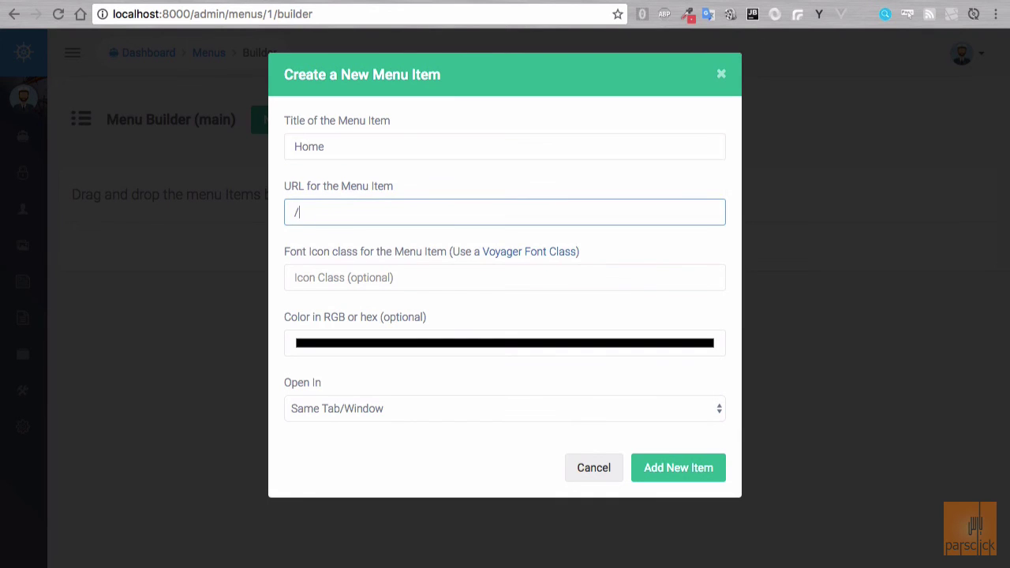
type("/")
key("Tab")
left_click(384, 277)
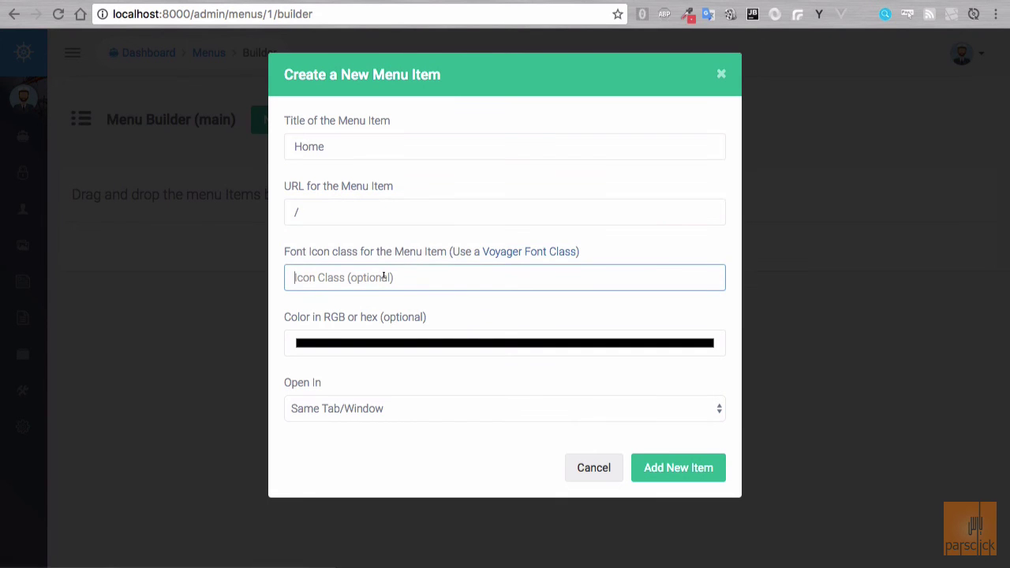
Open the Voyager font icon reference and look through it for a home icon class
left_click(506, 256)
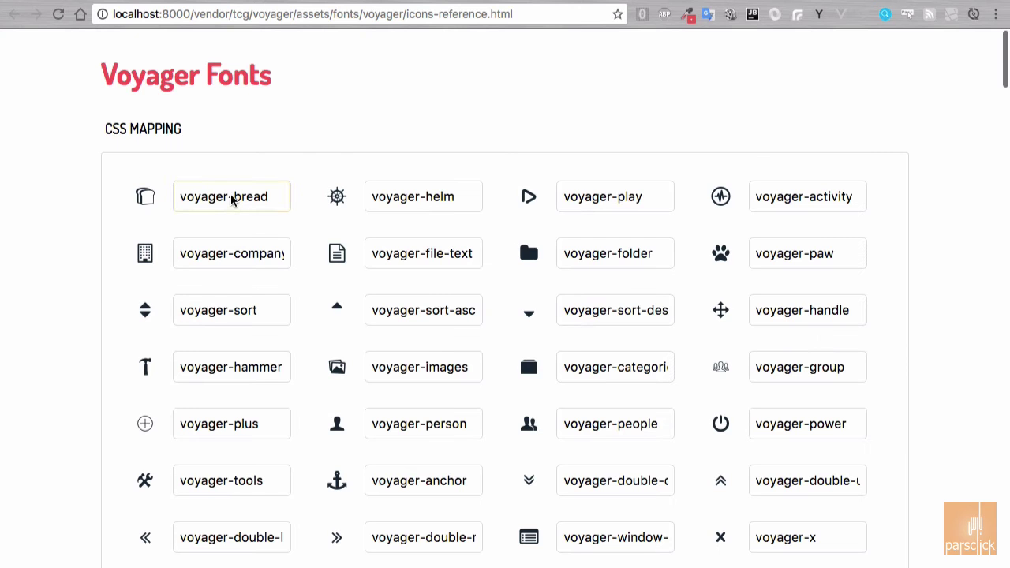
left_click(231, 197)
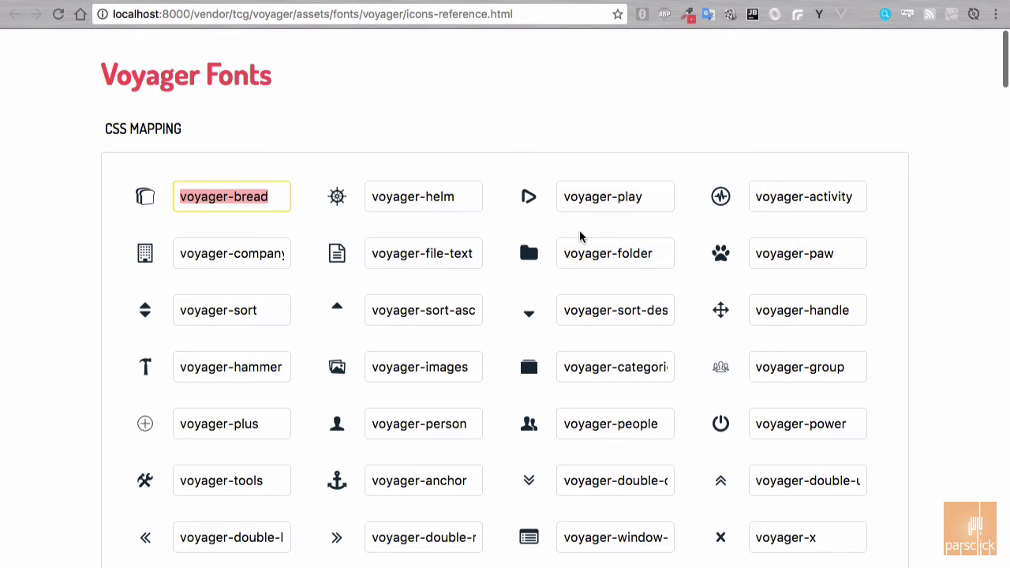
key("super+f")
type("home")
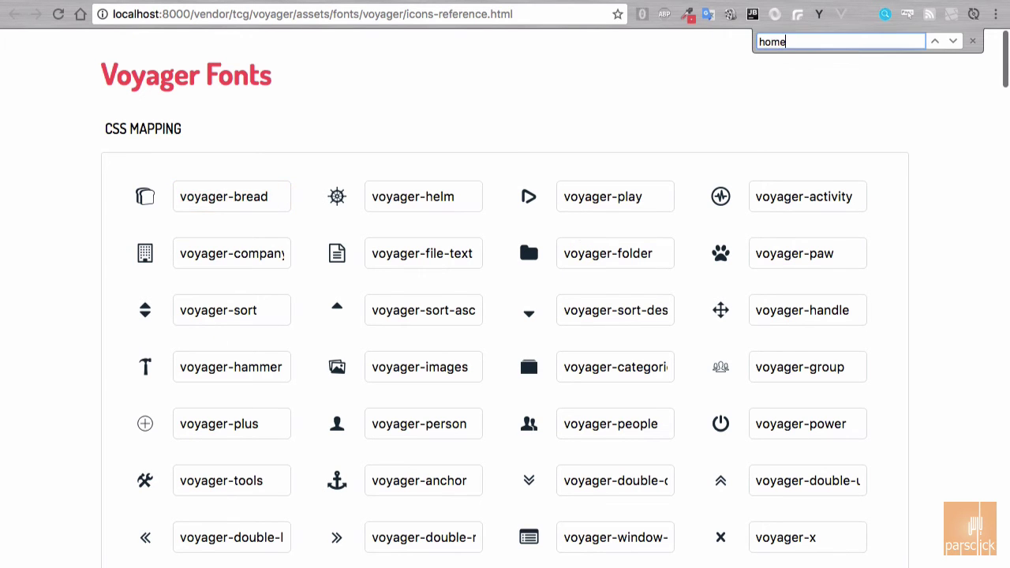
key("BackSpace")
key("BackSpace")
key("BackSpace")
key("Escape")
scroll(379, 457, "down", 6)
scroll(380, 454, "down", 3)
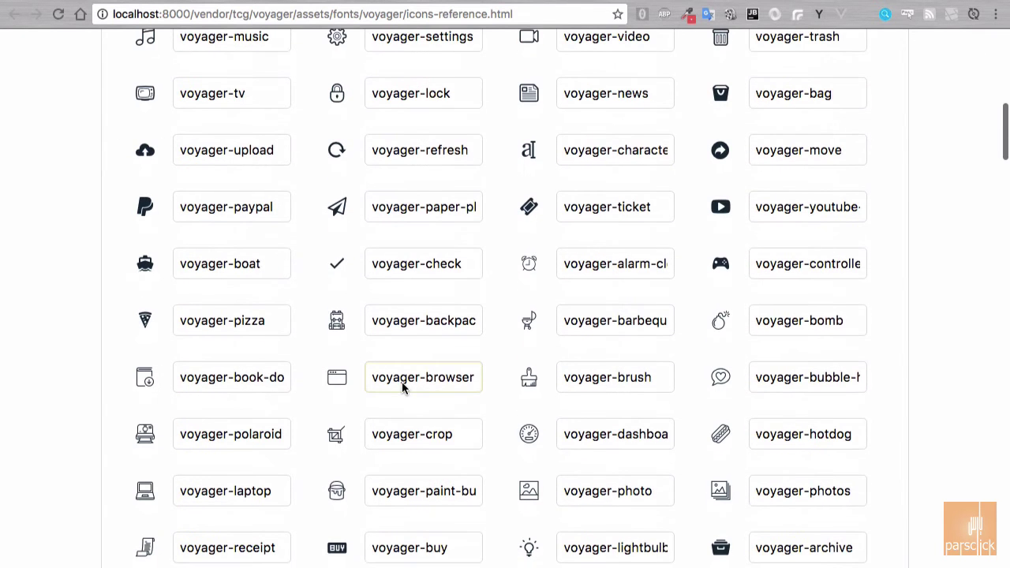
scroll(282, 334, "up", 5)
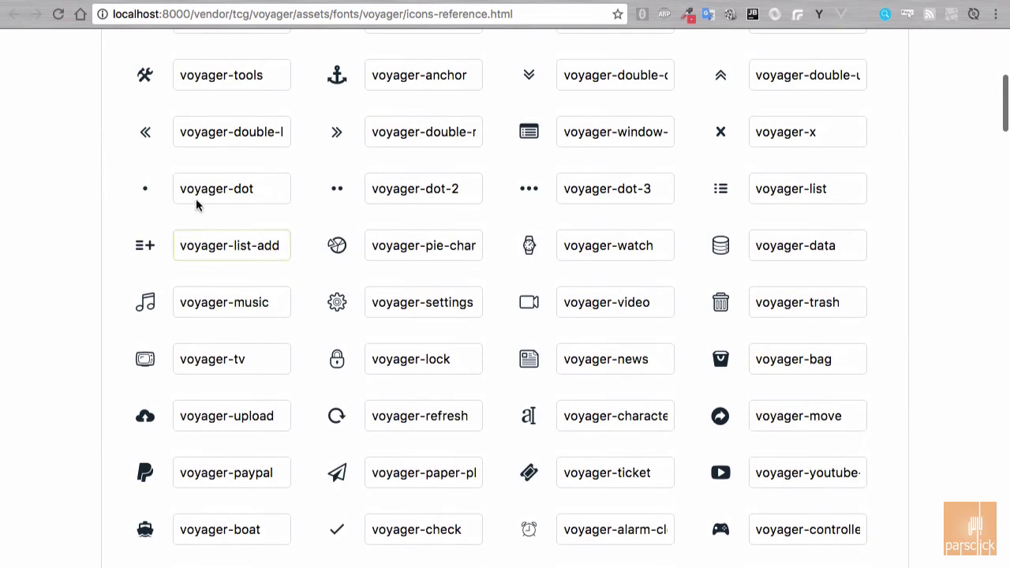
scroll(199, 192, "up", 5)
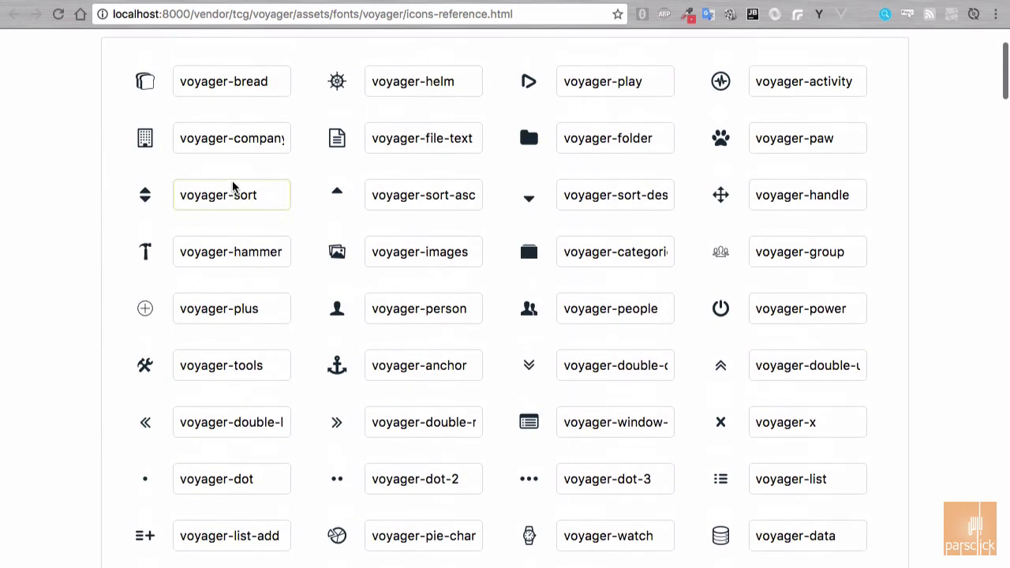
Copy the voyager-sort class from the icon reference into the new menu item's font icon class
left_click(223, 202)
key("ctrl+c")
key("ctrl+shift+Tab")
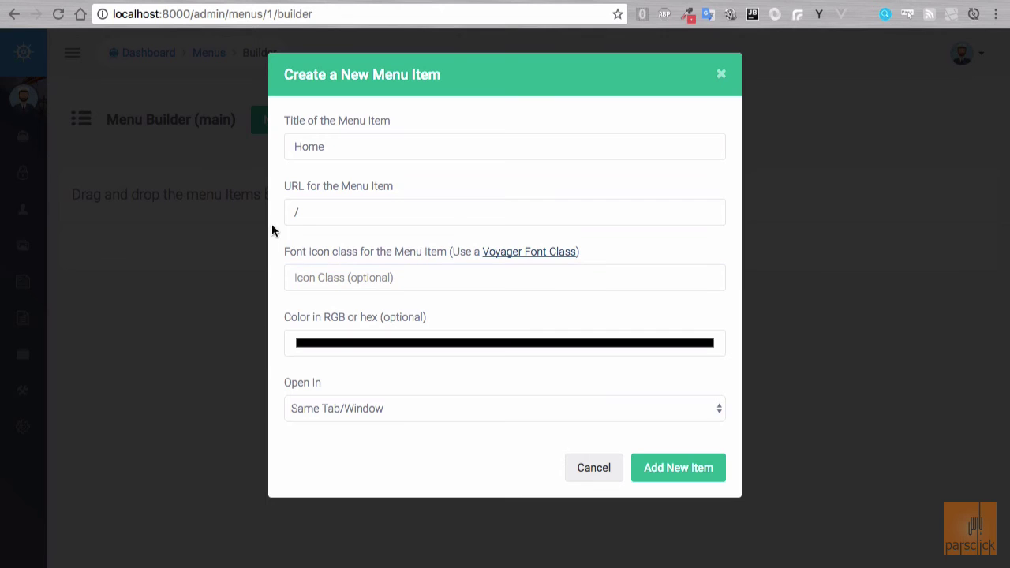
left_click(360, 277)
key("ctrl+v")
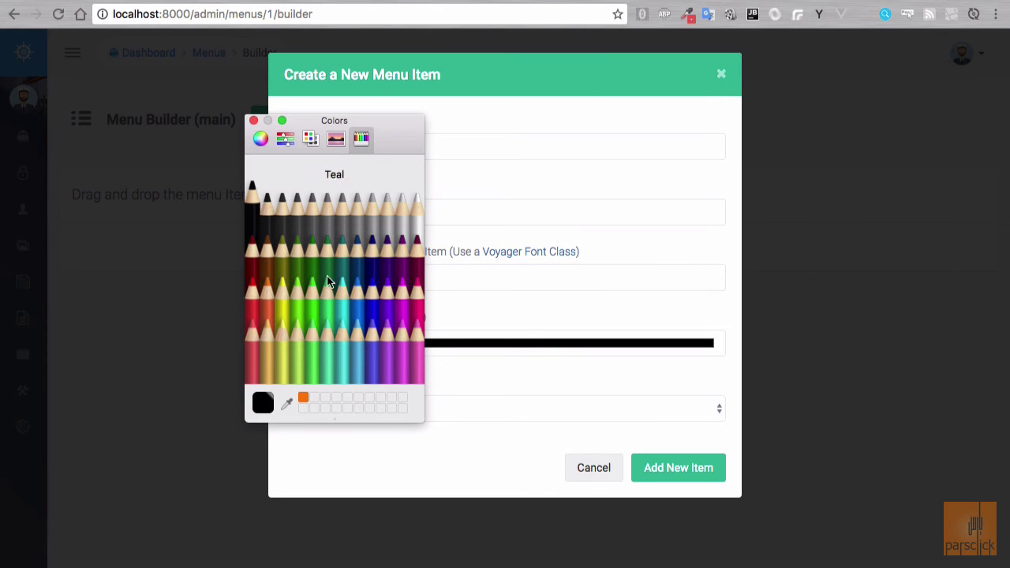
Keep the default color and Same Tab/Window option, and add the Home item to the main menu
left_click(253, 121)
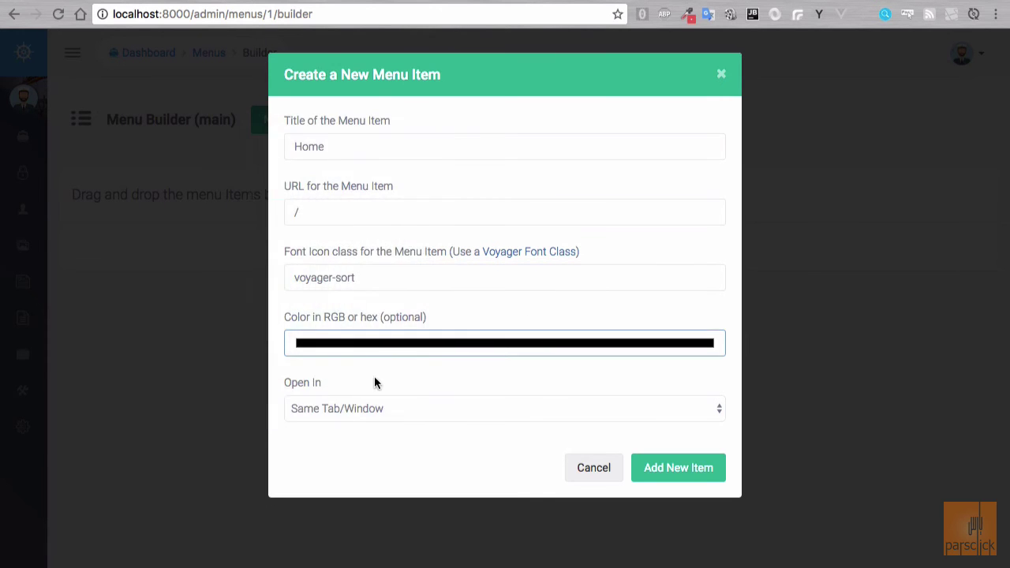
left_click(374, 407)
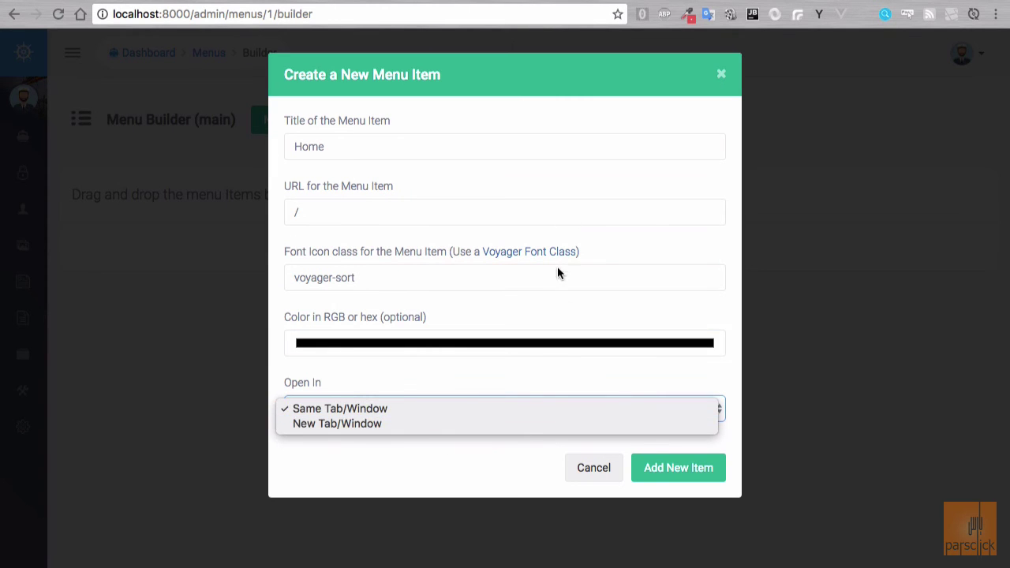
left_click(677, 466)
left_click(689, 466)
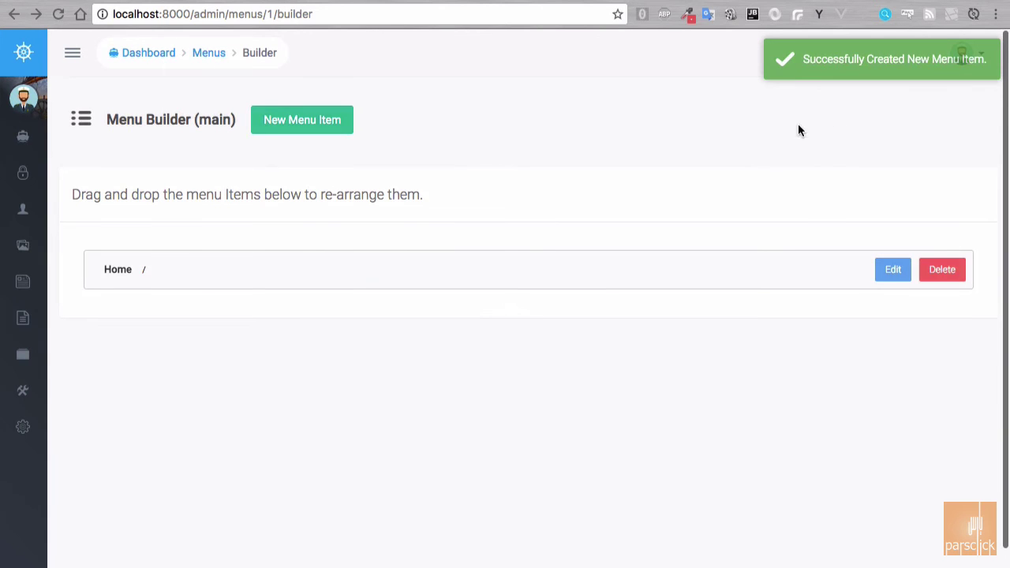
Check the site's front page and its Home link, and return to the main menu's builder
scroll(838, 124, "right", 5)
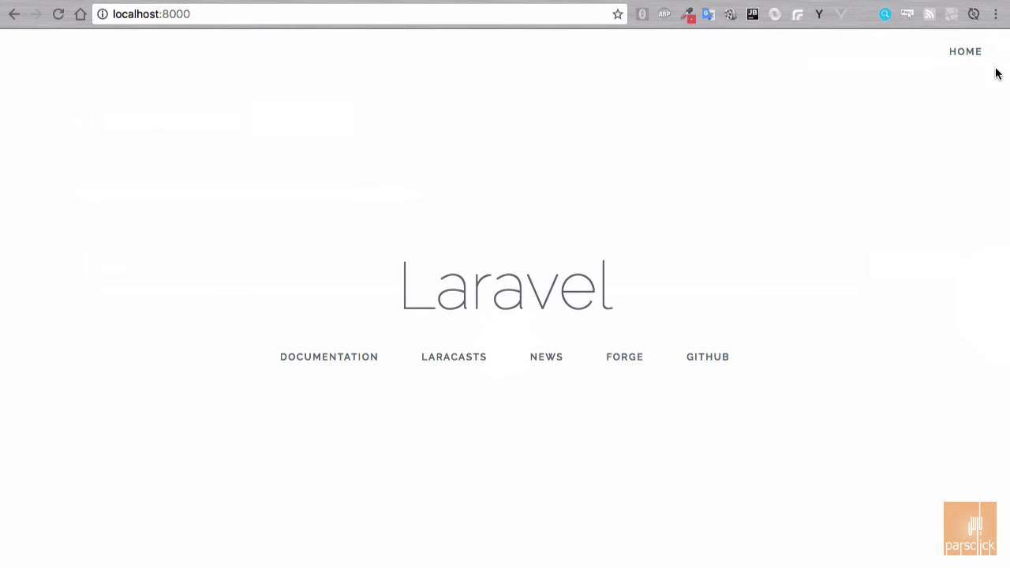
left_click(970, 54)
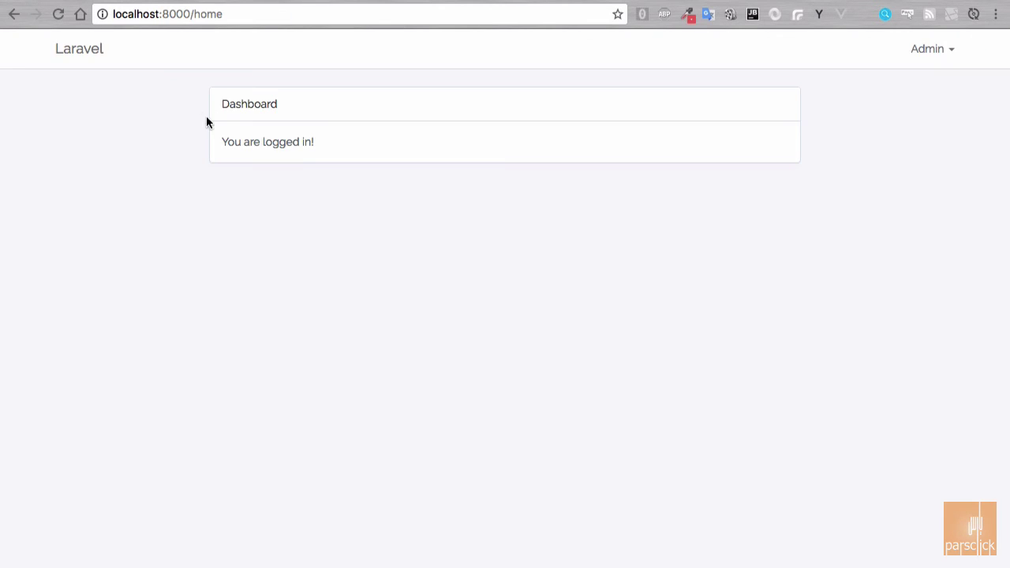
scroll(198, 115, "left", 5)
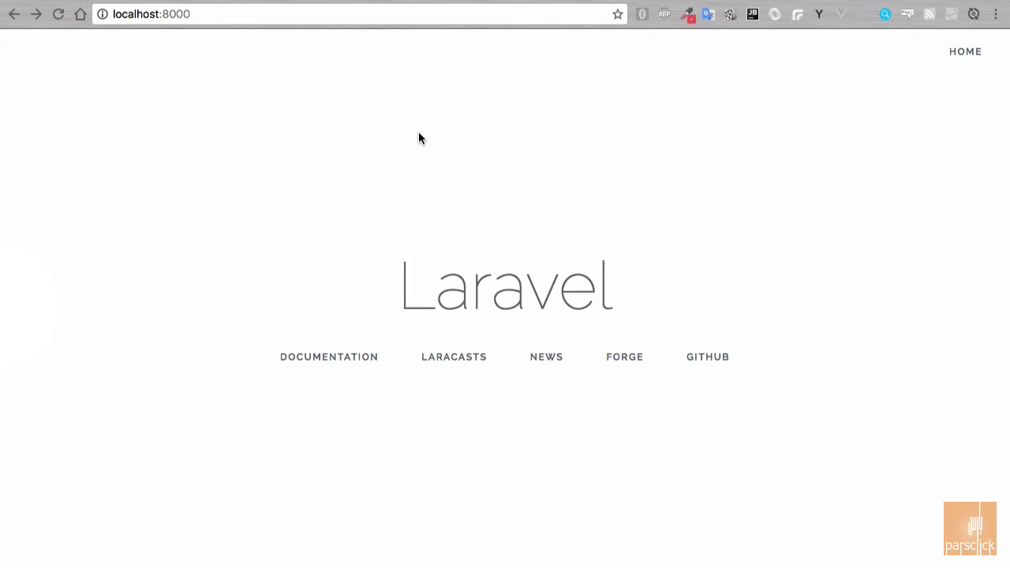
scroll(418, 131, "left", 5)
scroll(583, 251, "right", 5)
scroll(535, 206, "left", 5)
mouse_move(36, 335)
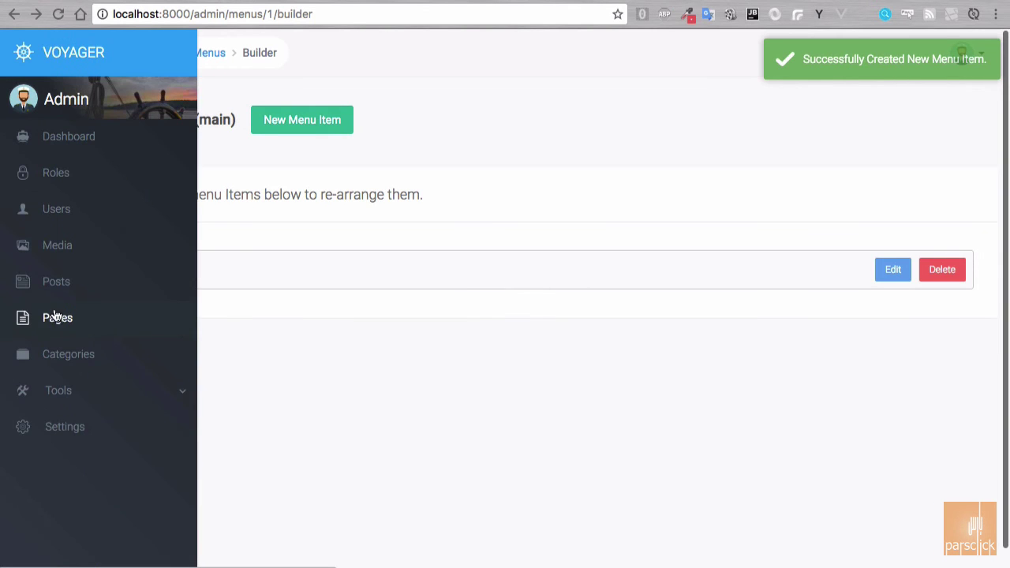
Delete the Home item from the main menu and confirm the deletion
left_click(938, 266)
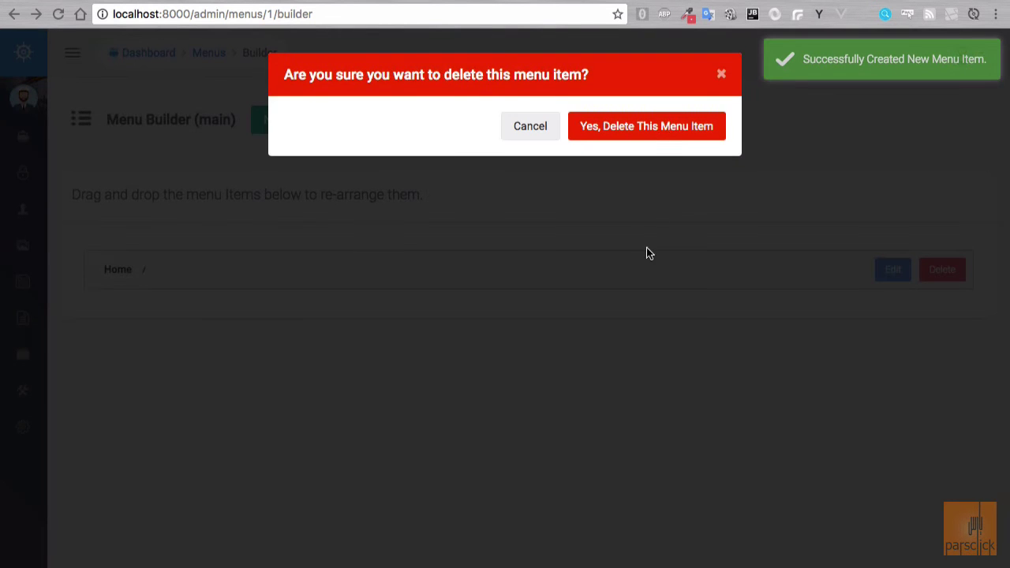
left_click(668, 129)
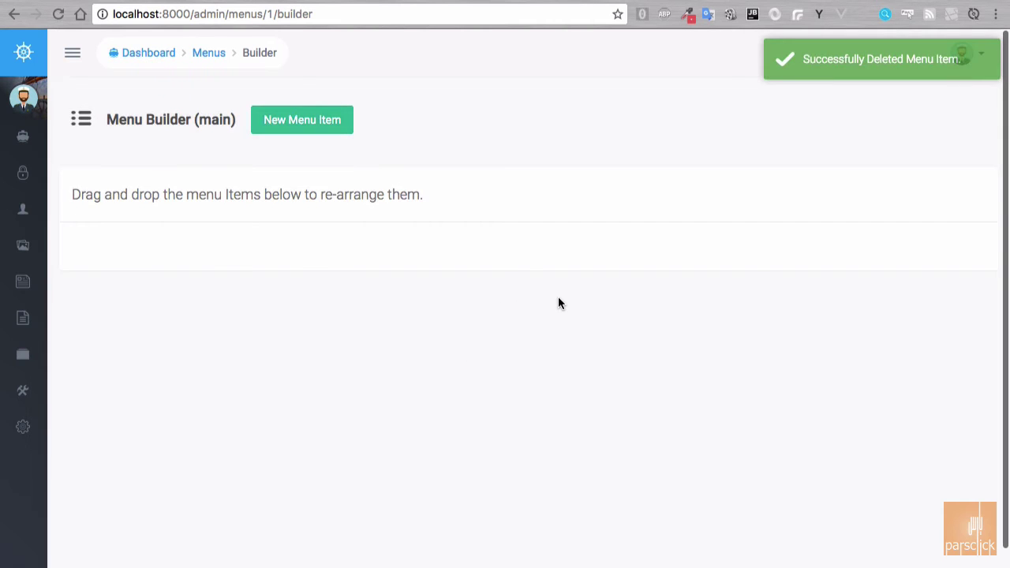
scroll(556, 303, "left", 5)
scroll(556, 303, "right", 5)
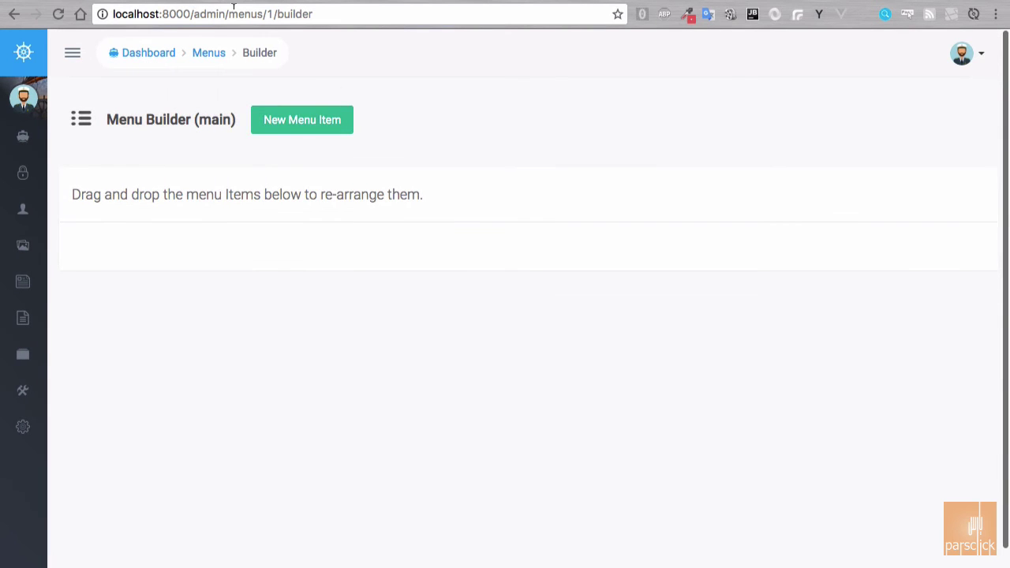
Load the site's front page at localhost:8000
left_click_drag(194, 13, 509, 30)
key("BackSpace")
key("Return")
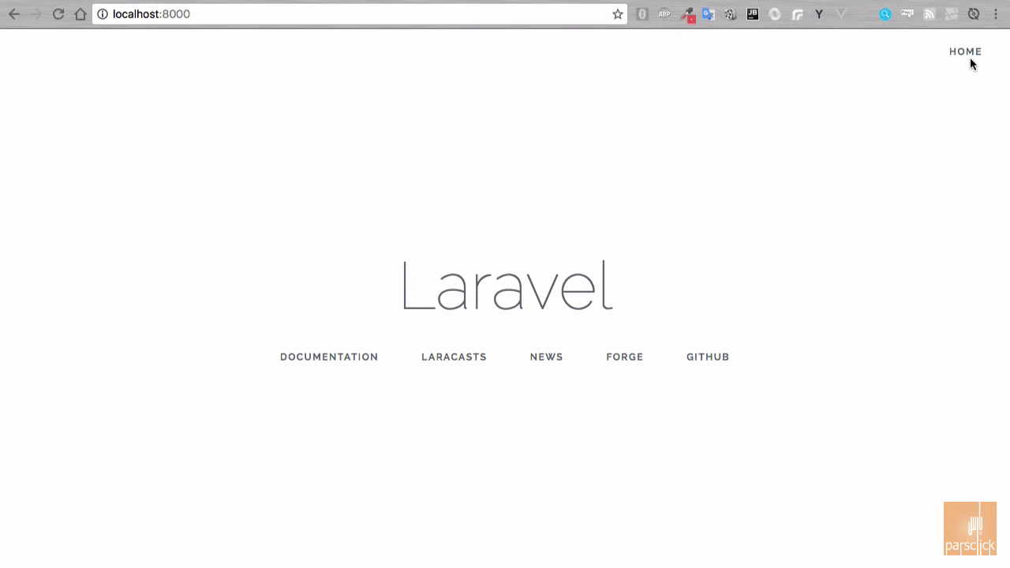
Return to the Menus list and examine the How To Use note's Menu::display('name') call
scroll(648, 158, "left", 5)
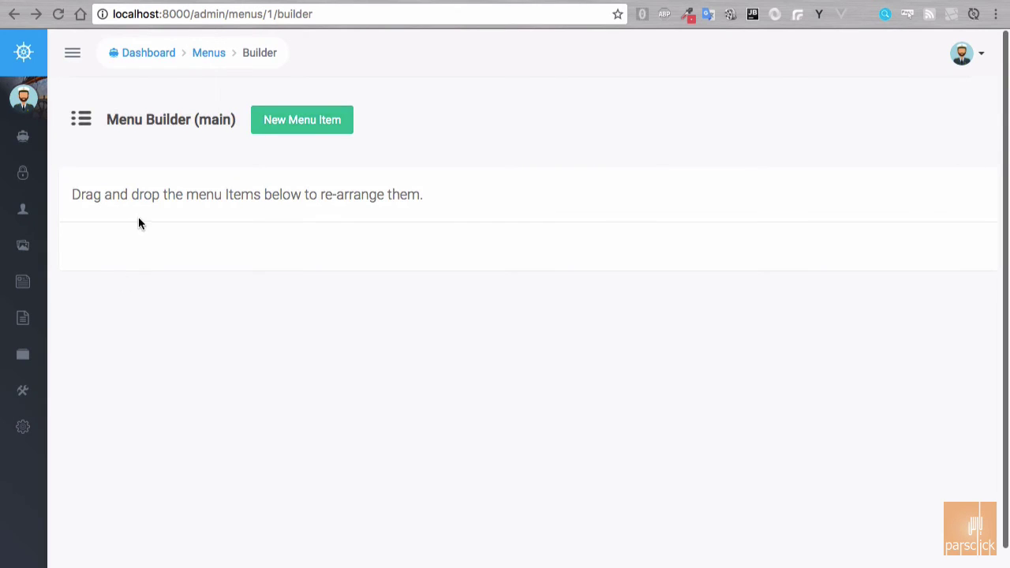
scroll(158, 237, "left", 5)
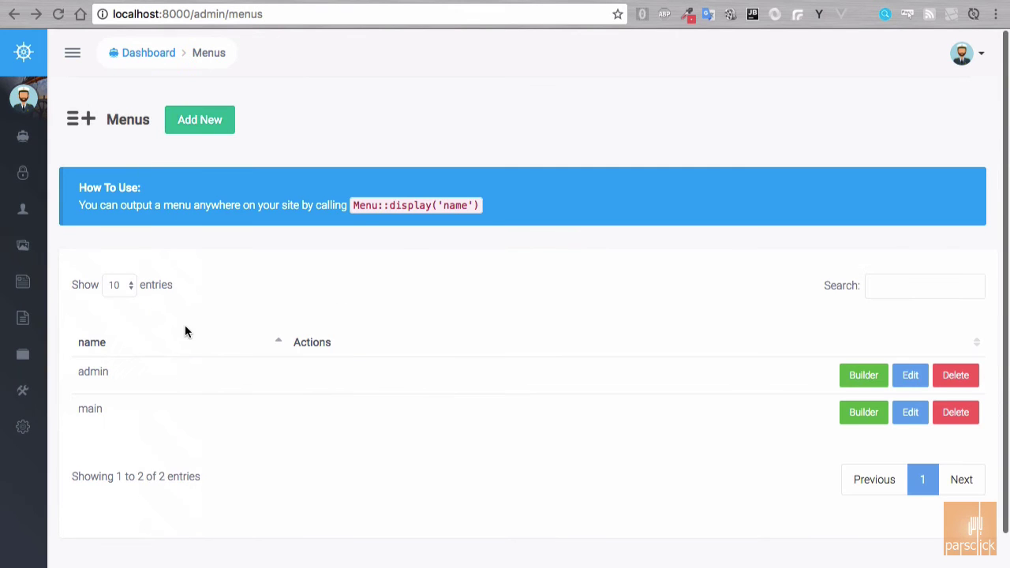
left_click_drag(392, 203, 394, 32)
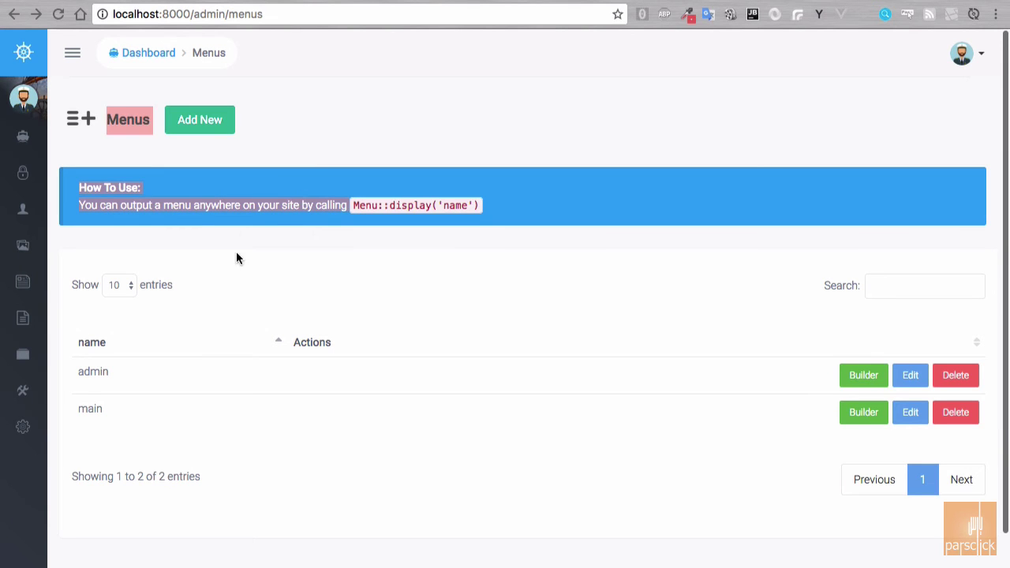
left_click(208, 263)
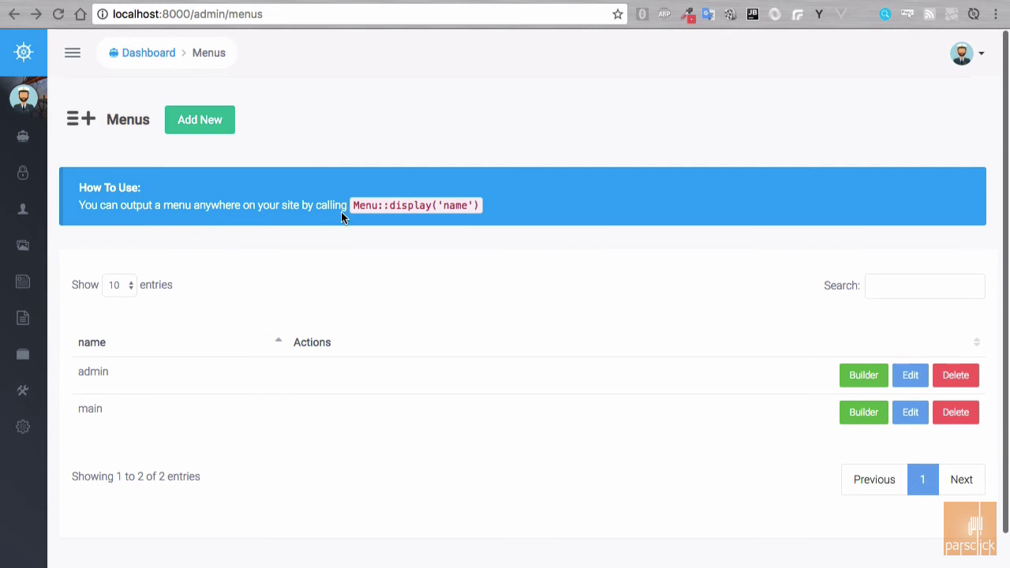
left_click_drag(353, 207, 479, 205)
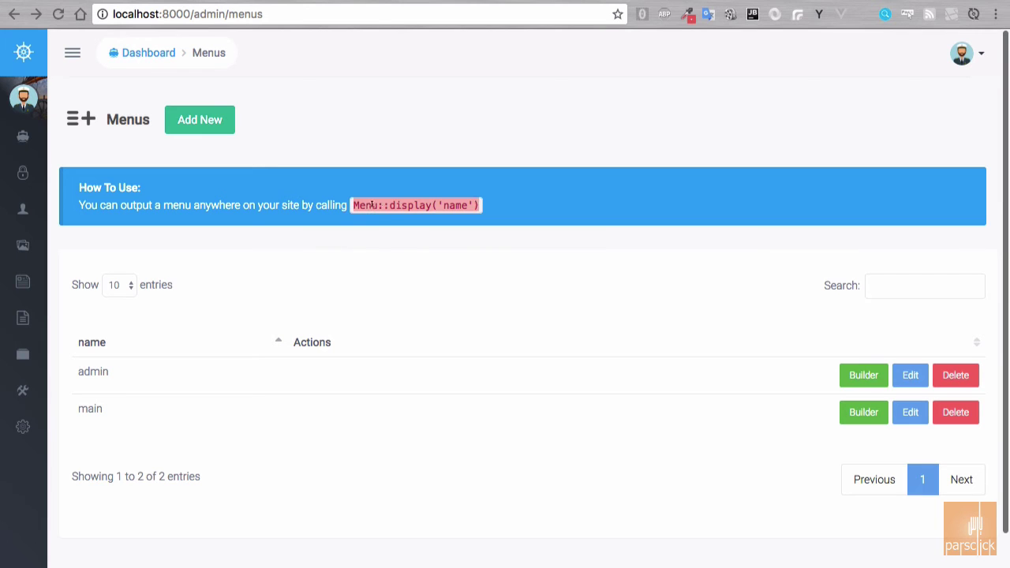
left_click(373, 250)
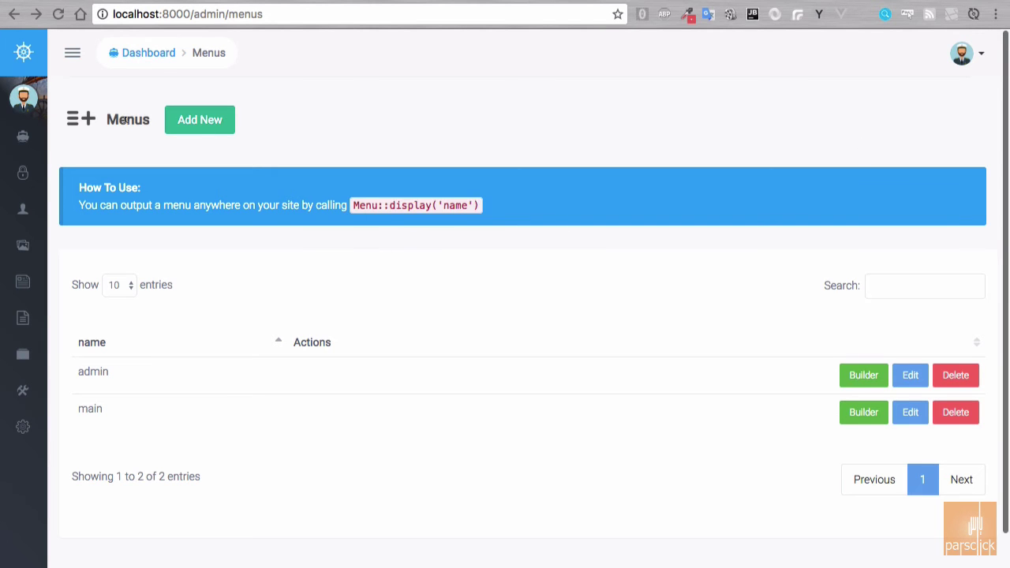
double_click(360, 202)
double_click(397, 204)
left_click(353, 234)
Open the Database section under Tools, and go back to the Menus list
mouse_move(34, 395)
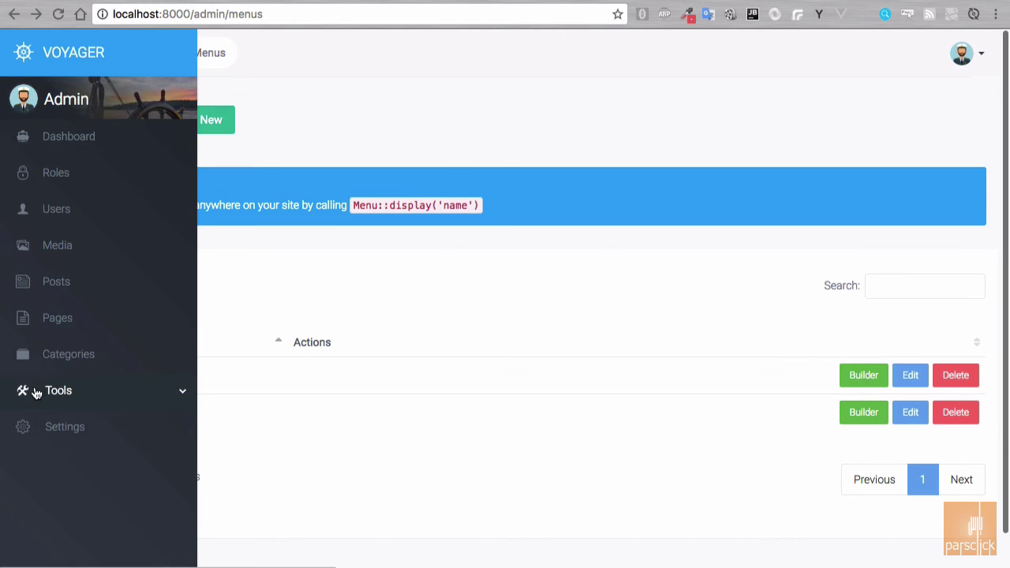
left_click(37, 392)
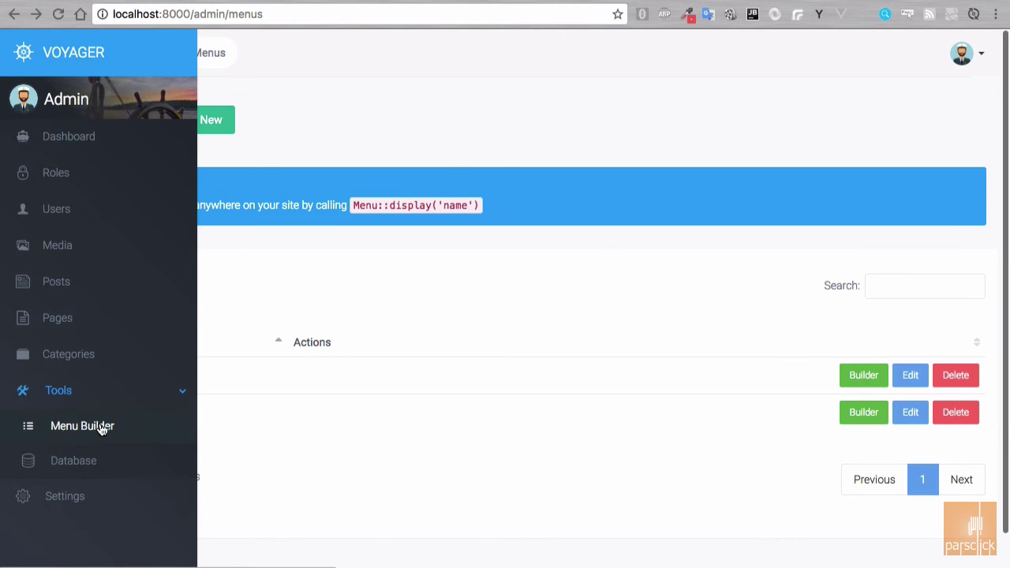
left_click(87, 467)
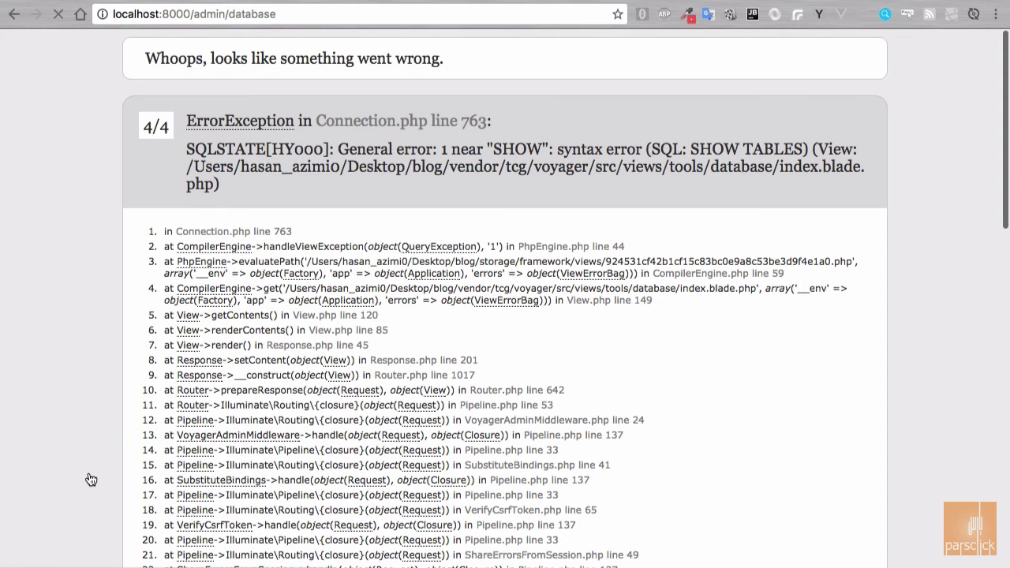
scroll(46, 410, "left", 5)
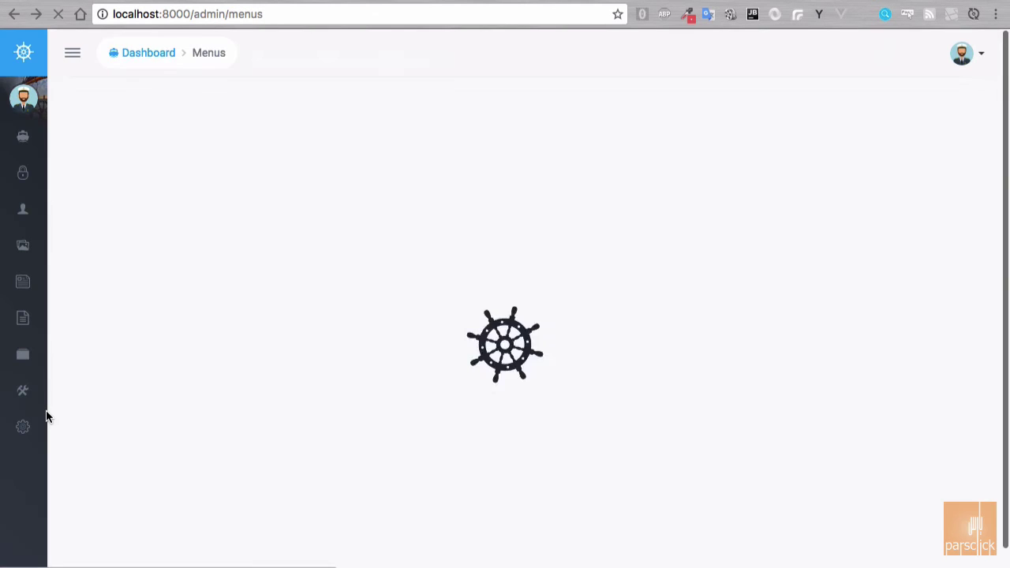
Open the Settings page and review the site title, site description, site logo and admin title settings
mouse_move(26, 441)
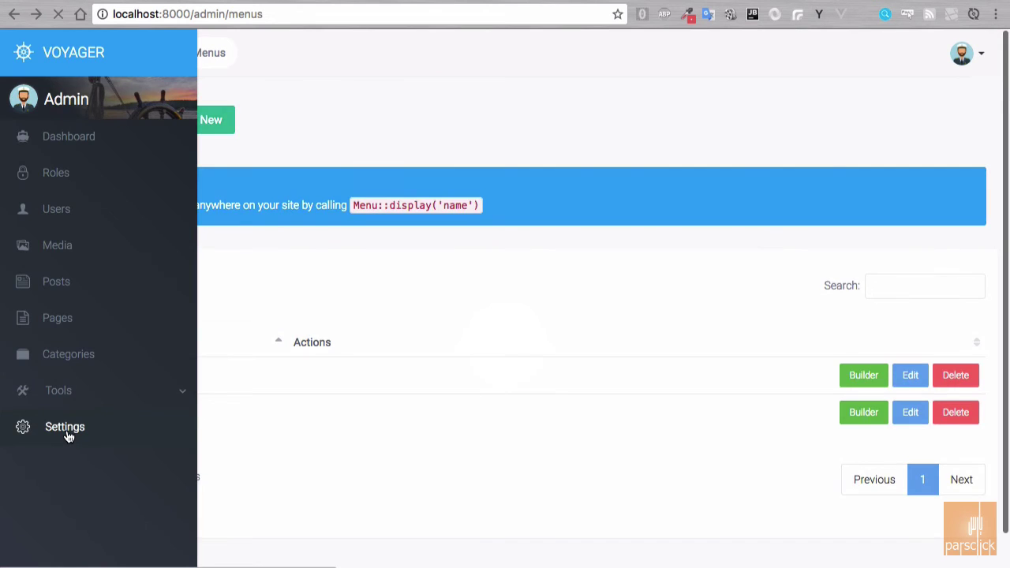
left_click(68, 435)
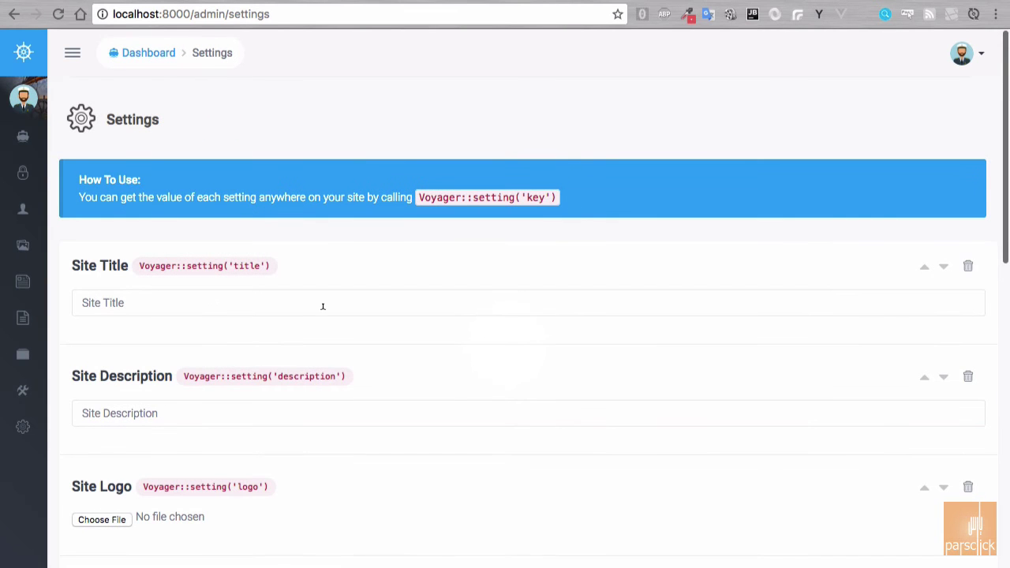
scroll(222, 297, "down", 3)
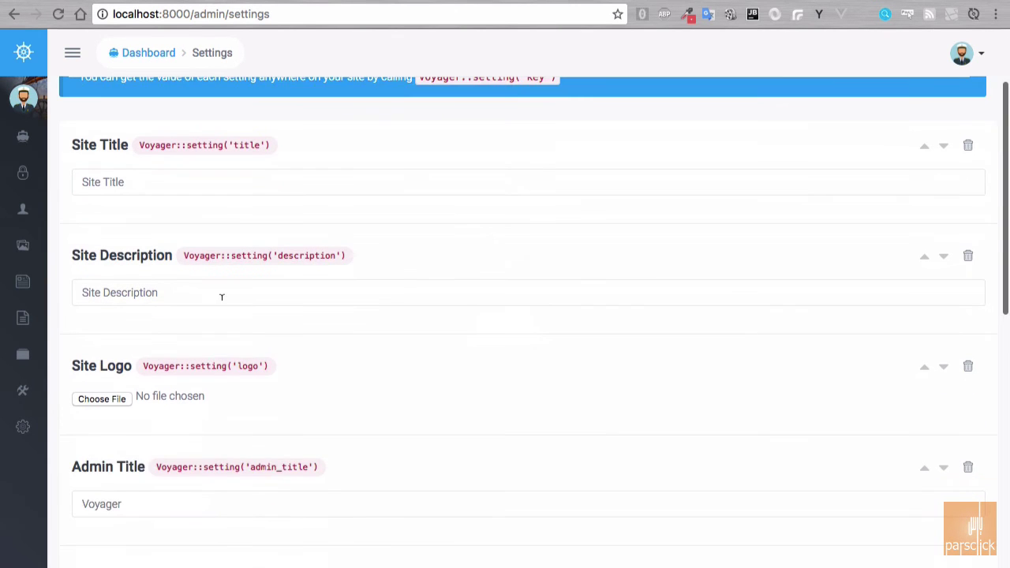
scroll(192, 293, "down", 3)
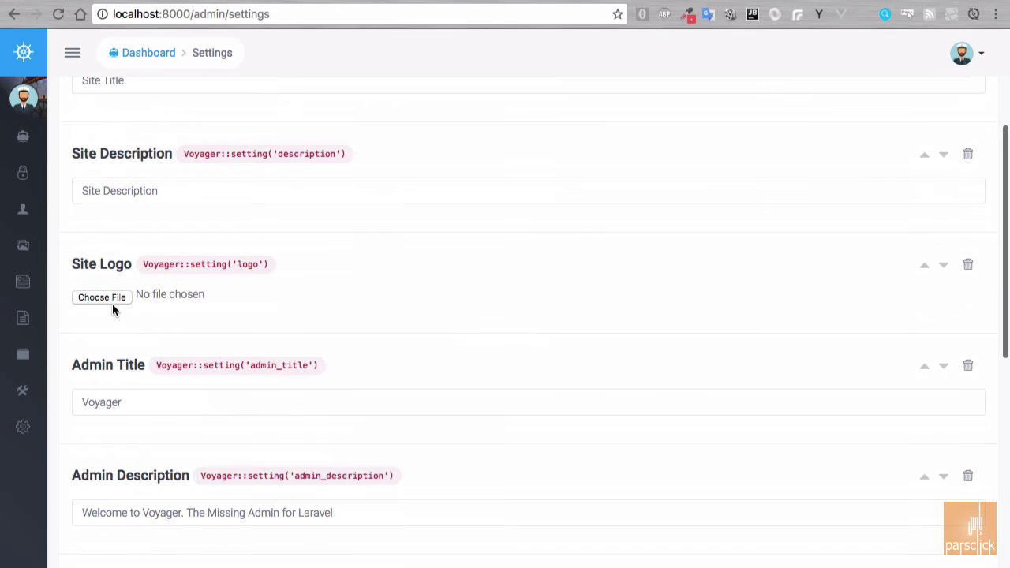
double_click(168, 396)
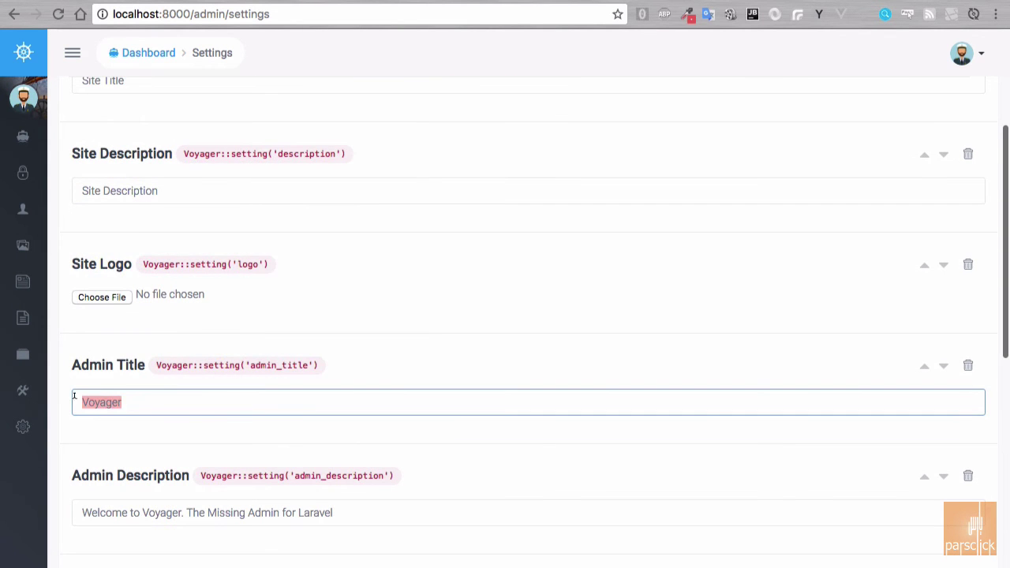
Review the admin description, admin background image and Google Analytics Client ID settings, and the New Setting form
scroll(154, 444, "down", 4)
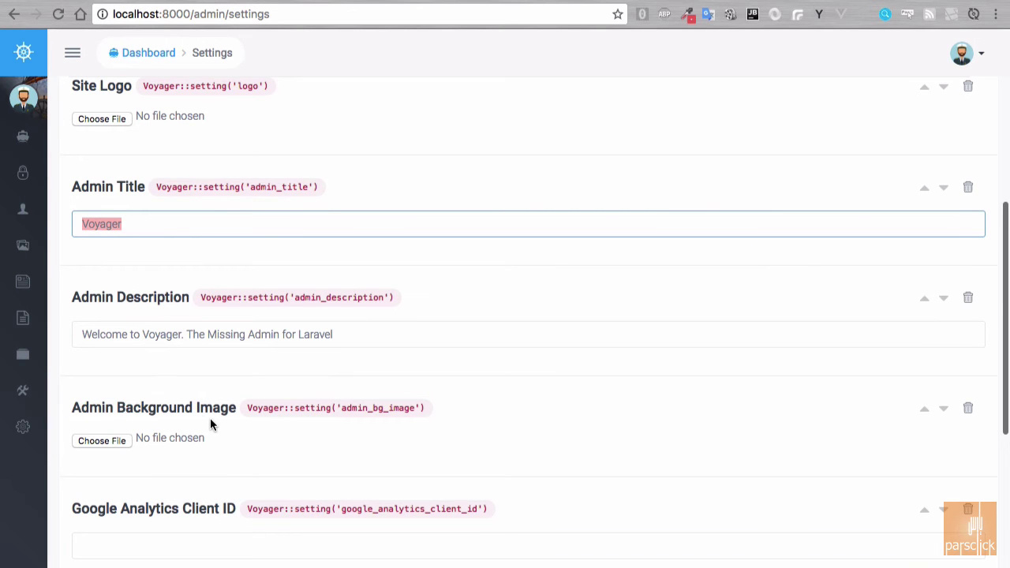
scroll(218, 424, "down", 4)
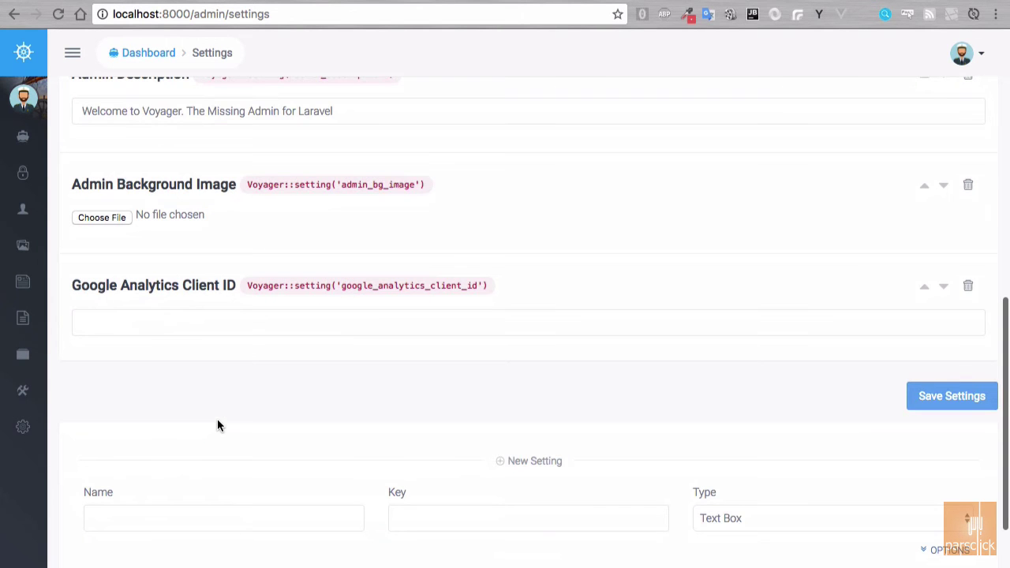
left_click(210, 319)
scroll(210, 320, "down", 3)
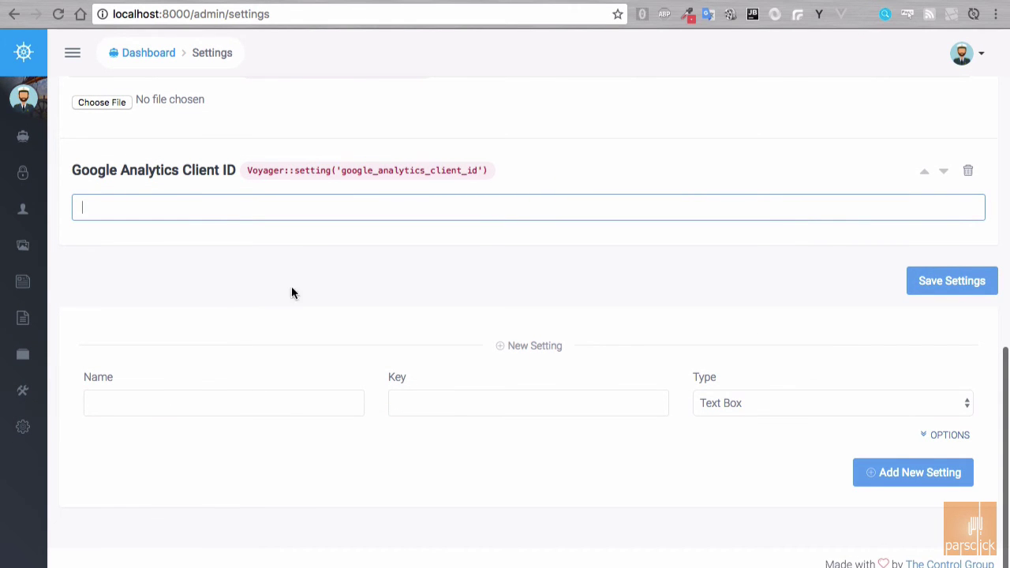
left_click(119, 424)
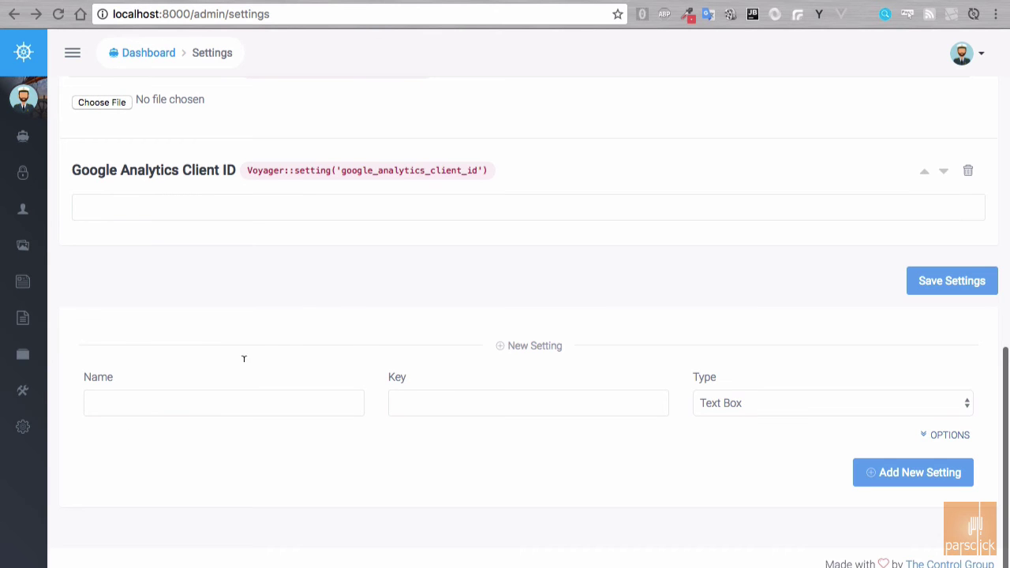
Reopen the Database section under Tools, examine the SQL statement and SQLSTATE code in the error, and return to Settings
mouse_move(22, 388)
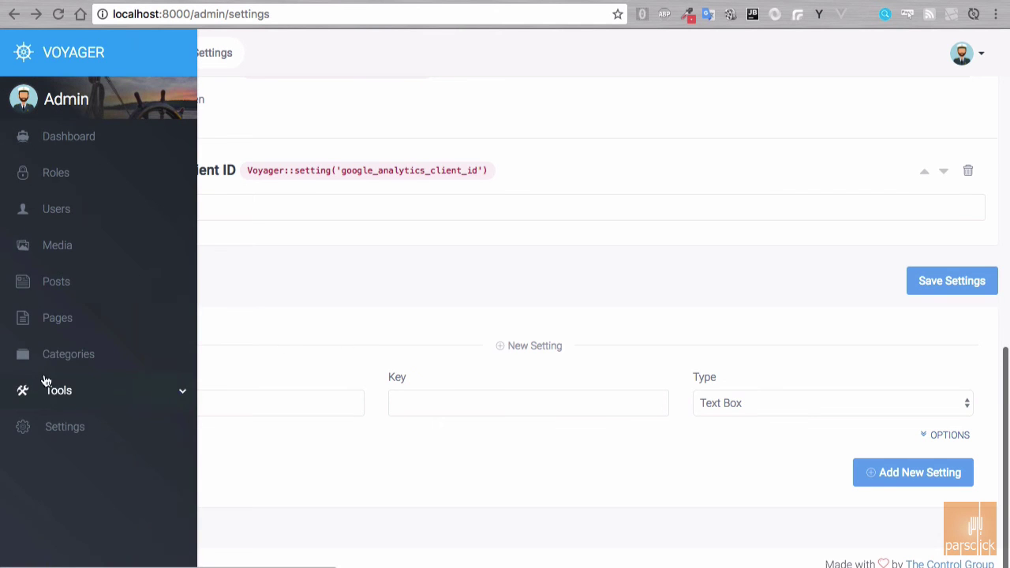
left_click(72, 392)
left_click(92, 461)
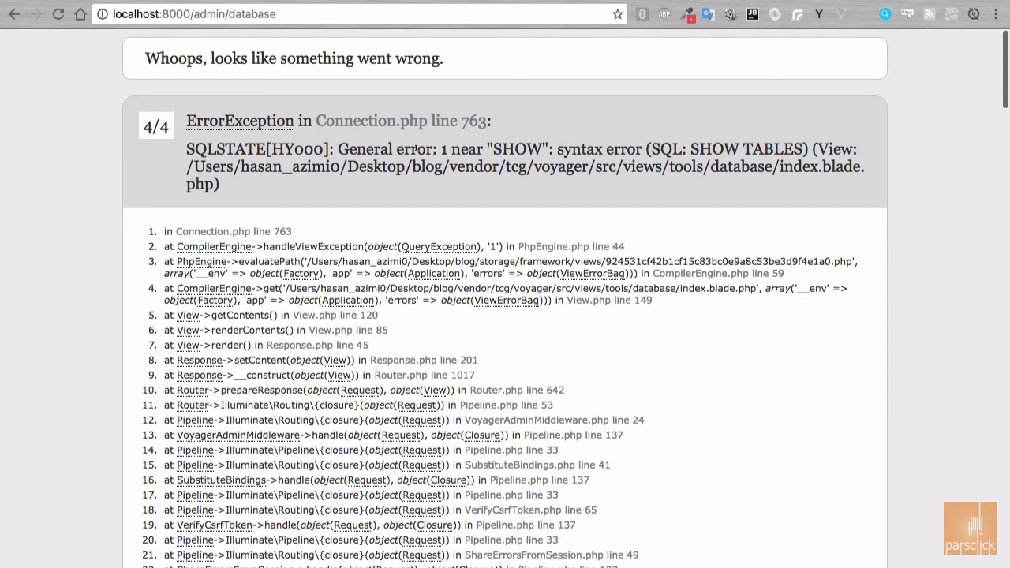
left_click_drag(688, 147, 801, 144)
left_click(720, 192)
left_click_drag(190, 148, 290, 149)
scroll(291, 148, "left", 5)
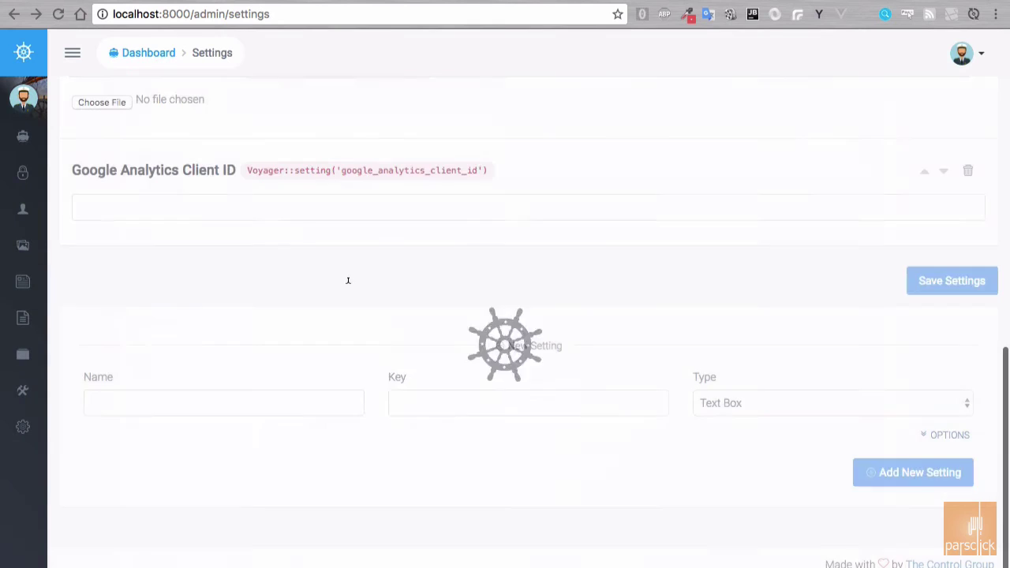
Switch to Sublime Text and open the blog project's .env file
mouse_move(684, 565)
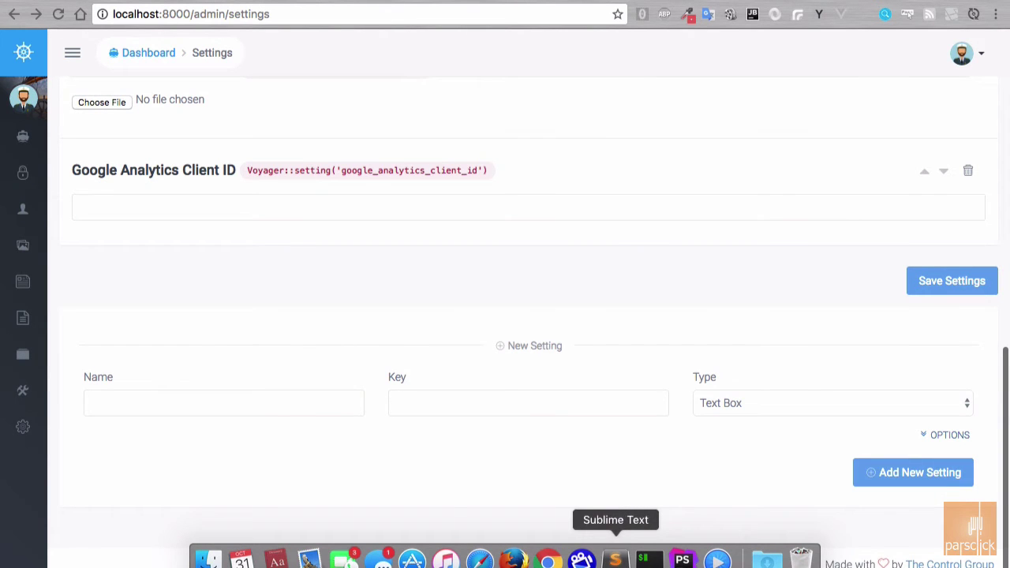
left_click(616, 559)
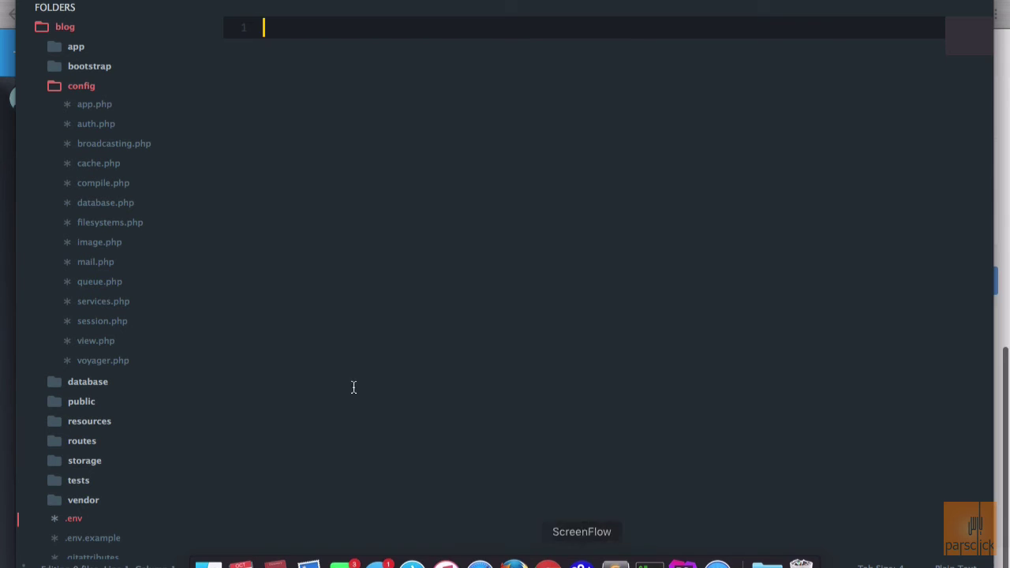
left_click(74, 520)
left_click(395, 163)
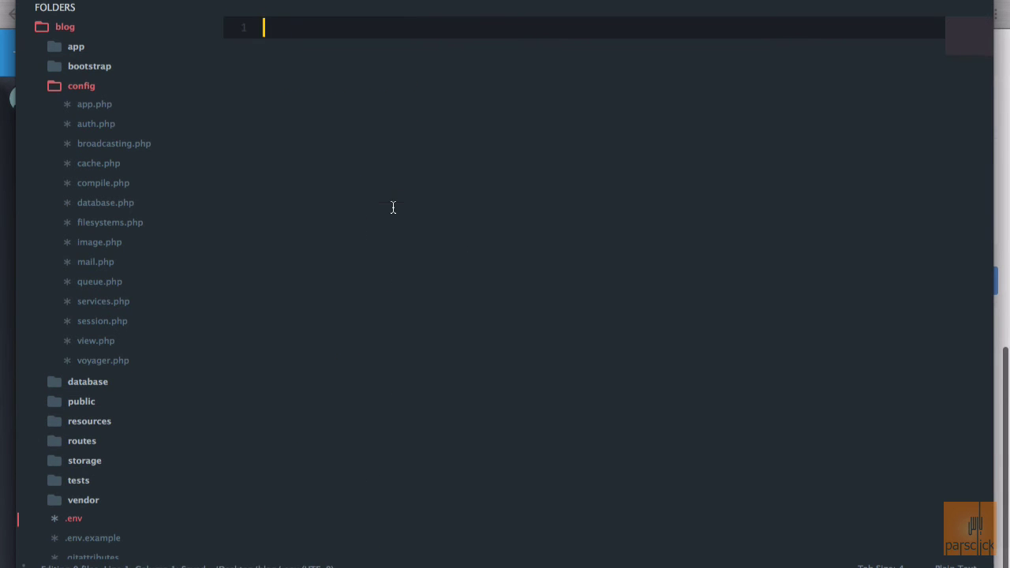
Switch to the terminal, stop the running server, clear the output and run php artisan voyager:install
left_click(634, 558)
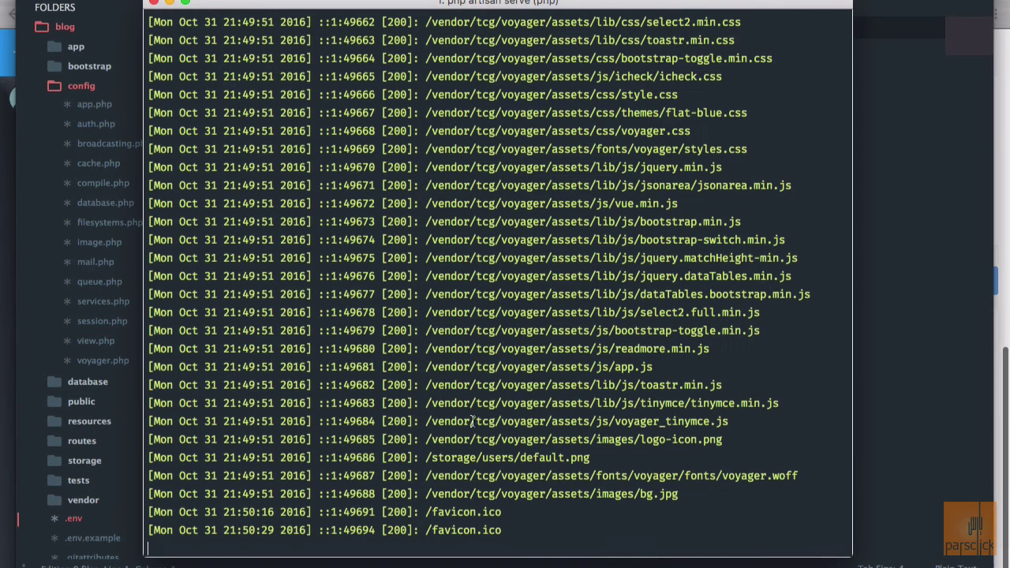
key("ctrl+c")
key("super+k")
type("php artisan voyager:install")
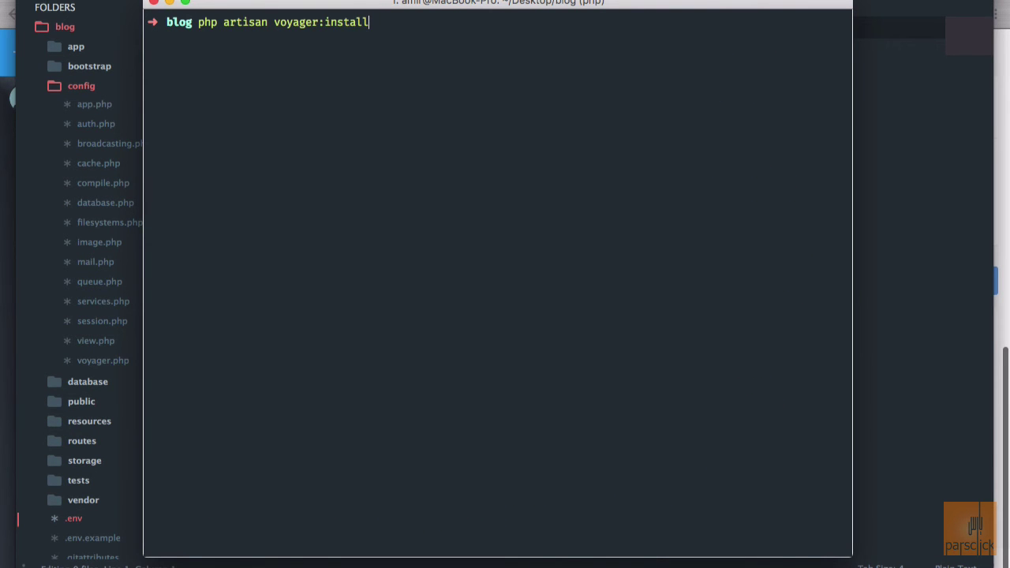
key("Return")
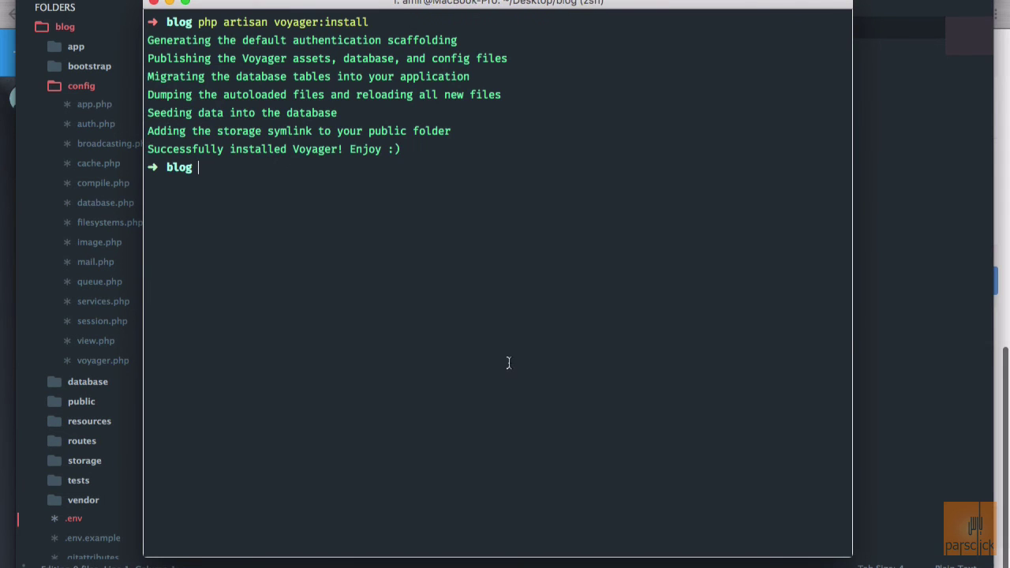
Switch back to the browser and try to load the admin panel at localhost:8000/admin
key("super+Tab")
key("super+r")
scroll(644, 334, "left", 5)
scroll(644, 334, "left", 5)
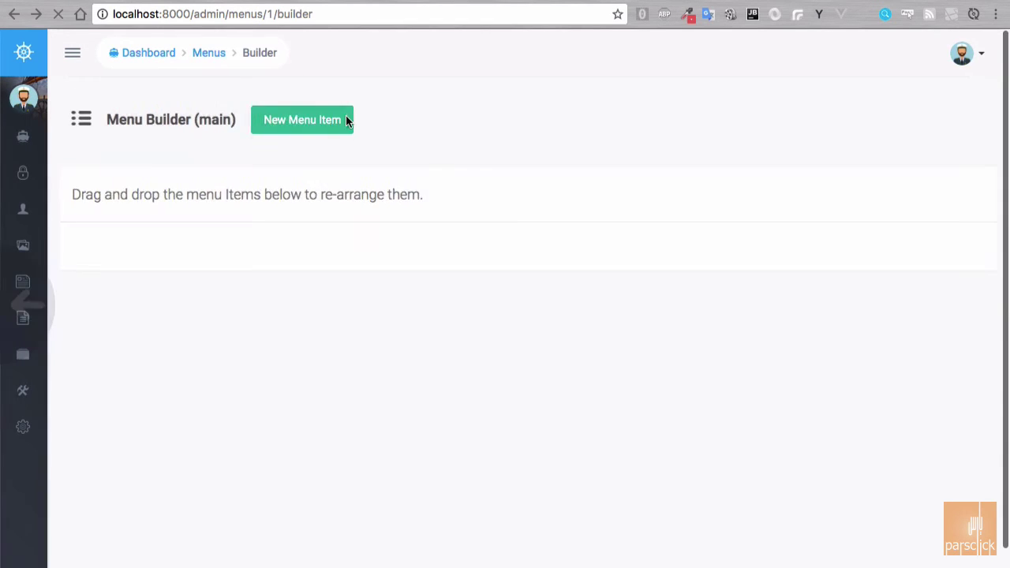
left_click_drag(226, 13, 465, 11)
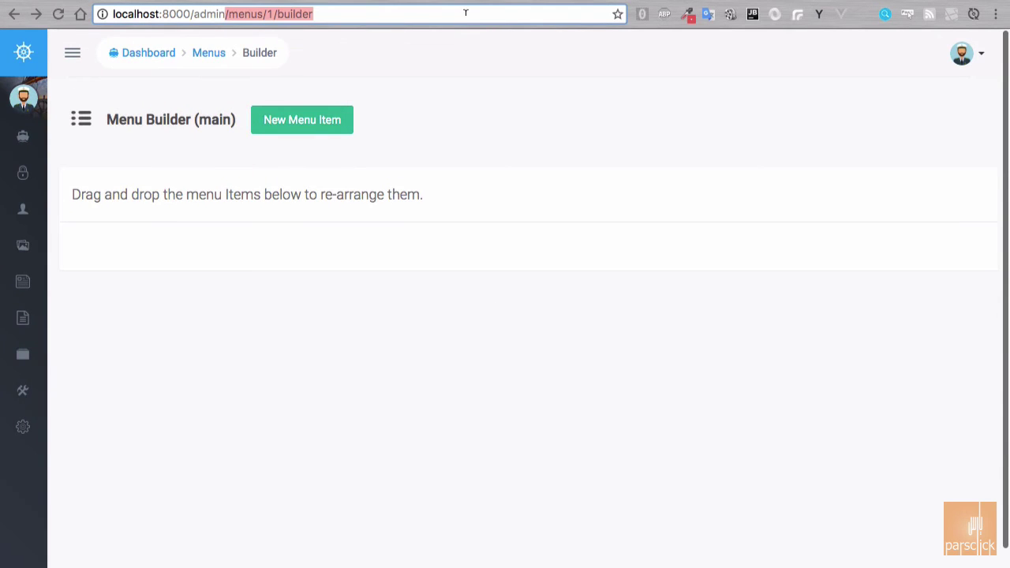
key("BackSpace")
key("Return")
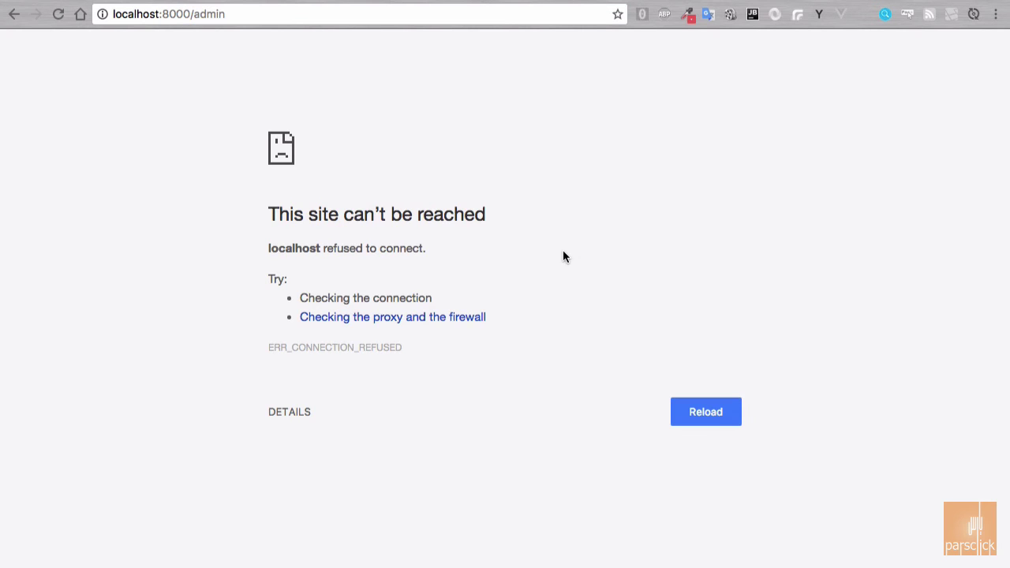
Restart the development server from the terminal with php artisan serve, and reload the admin page in the browser
left_click(632, 555)
key("Up")
key("Up")
key("Return")
left_click(58, 271)
key("super+r")
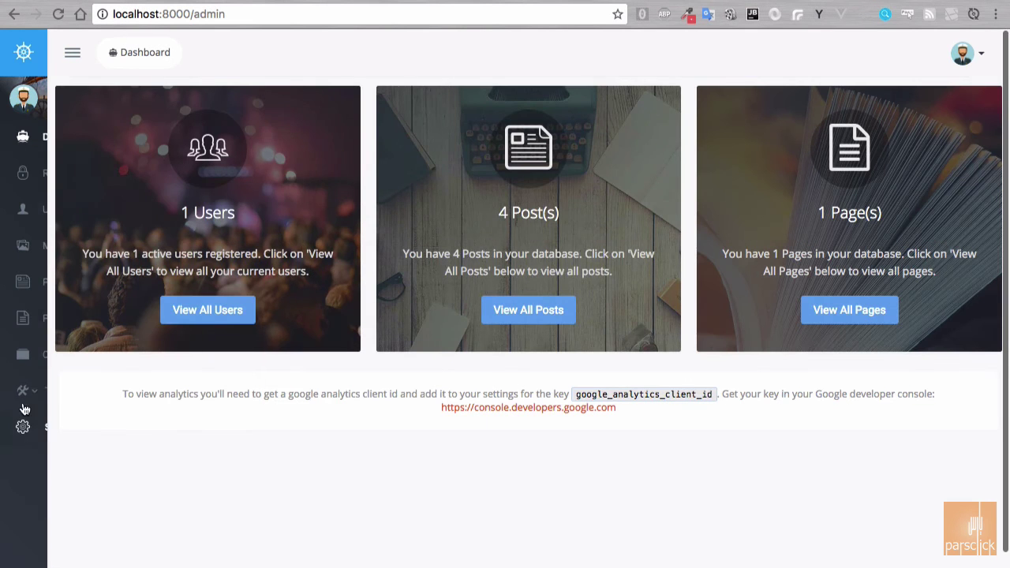
Open the Database section under Tools and bring up the BREAD editor for the categories table
mouse_move(32, 428)
left_click(30, 391)
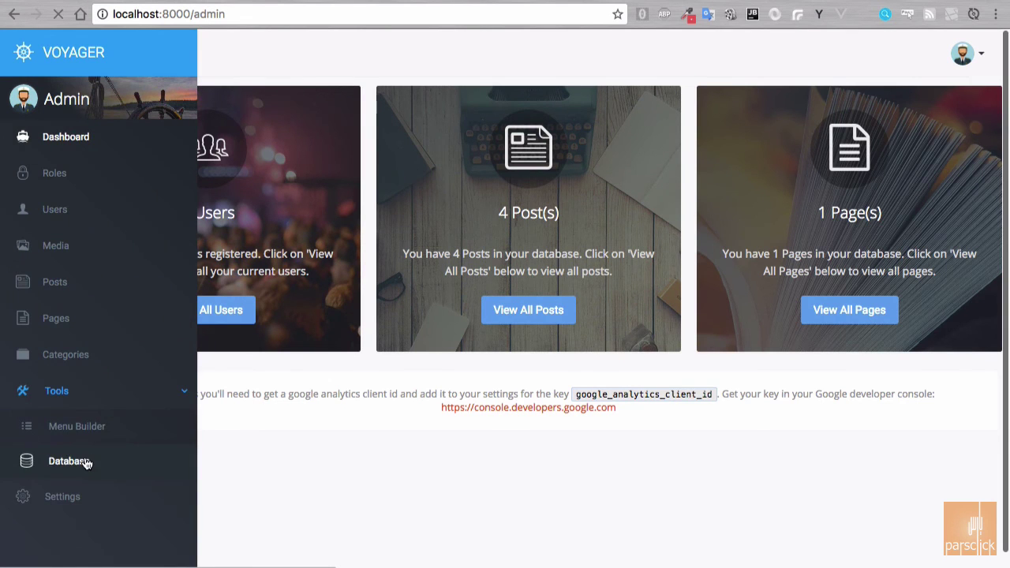
left_click(85, 462)
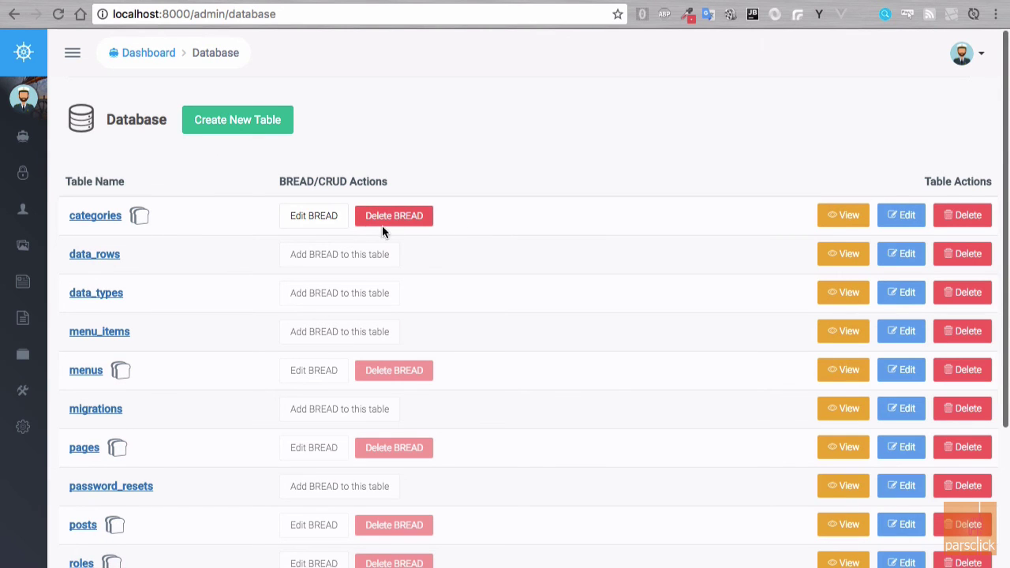
left_click(314, 223)
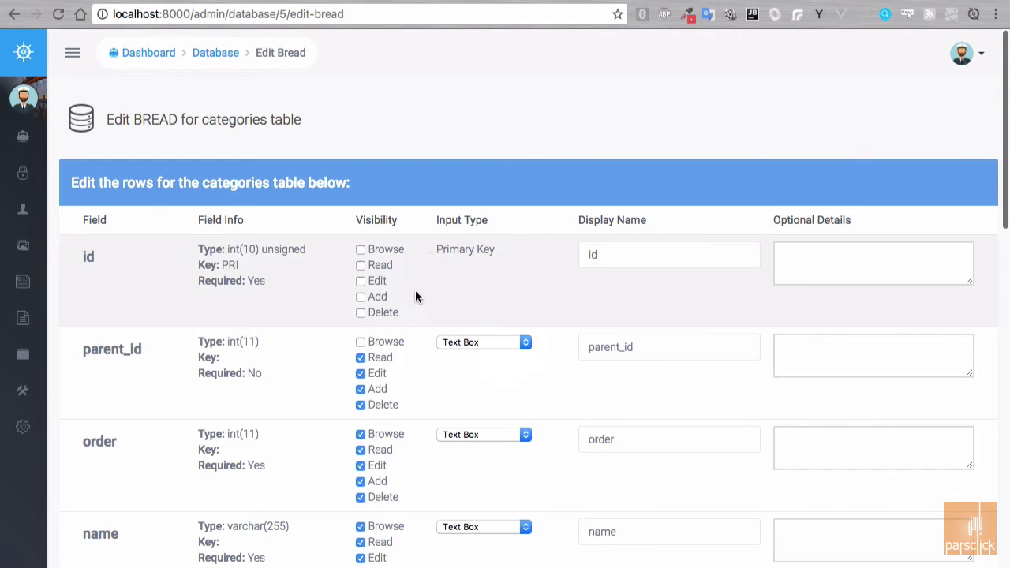
Look over the field rows and the BREAD info section of the categories table
scroll(439, 322, "down", 2)
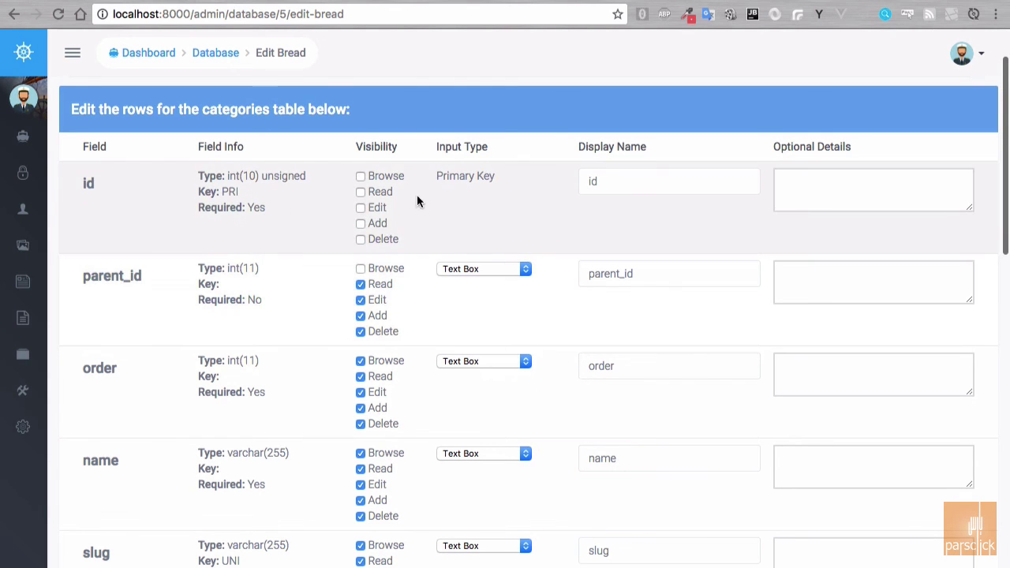
left_click_drag(77, 272, 172, 276)
left_click_drag(75, 367, 128, 368)
left_click(177, 465)
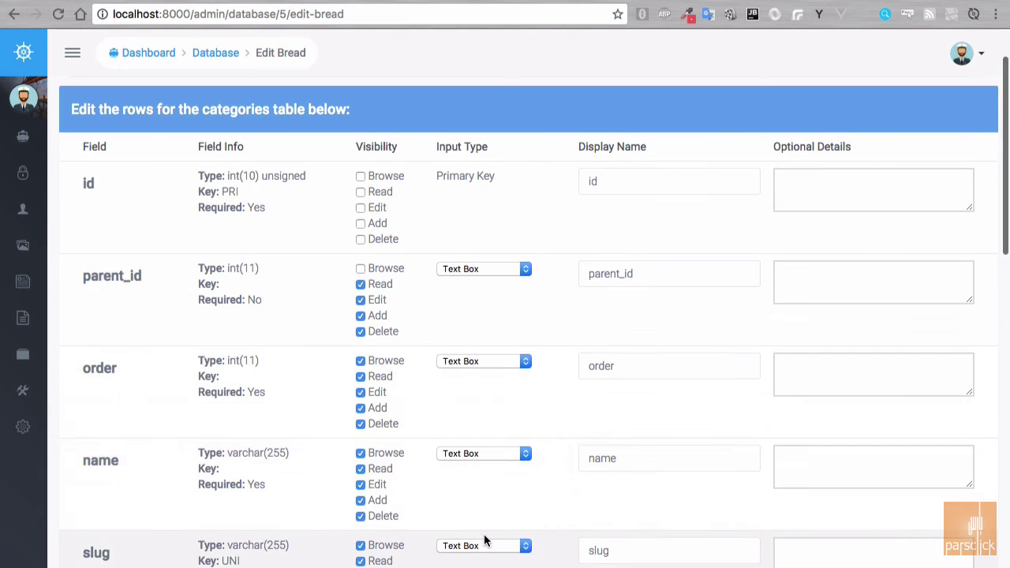
scroll(484, 541, "down", 2)
scroll(485, 541, "down", 5)
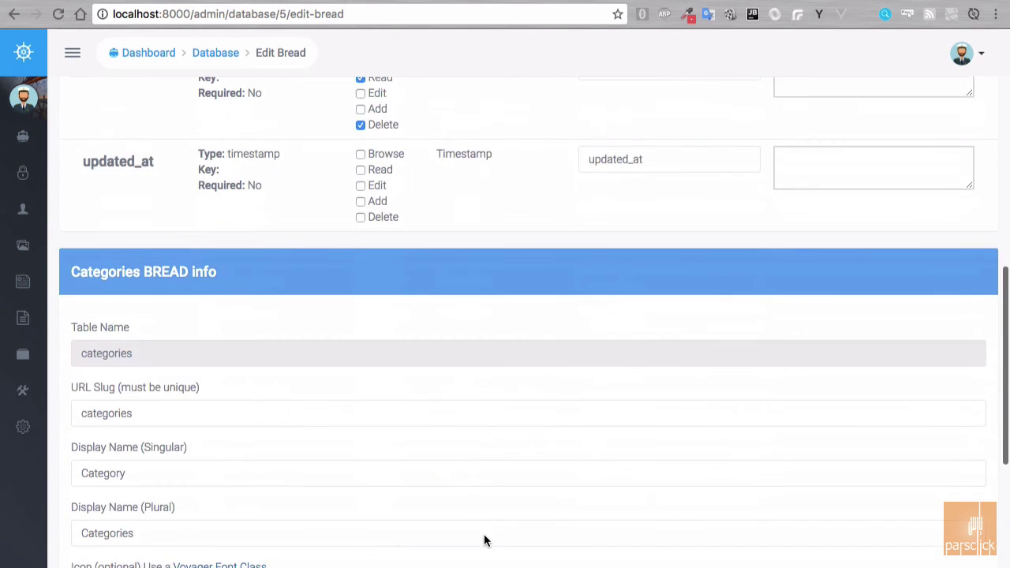
scroll(485, 533, "up", 4)
scroll(485, 533, "up", 4)
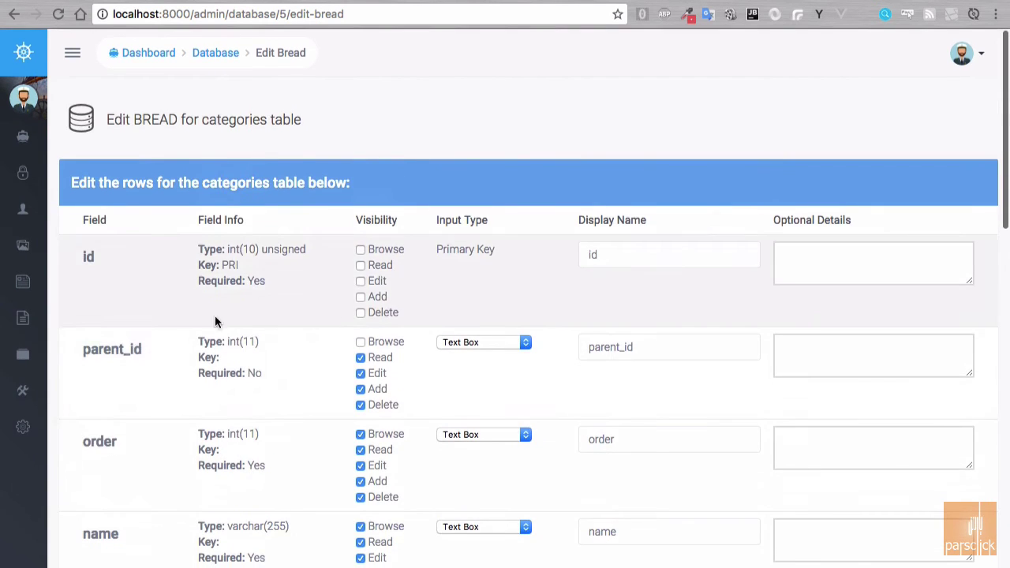
Return to the Database section and open the form for creating a new table
left_click(49, 391)
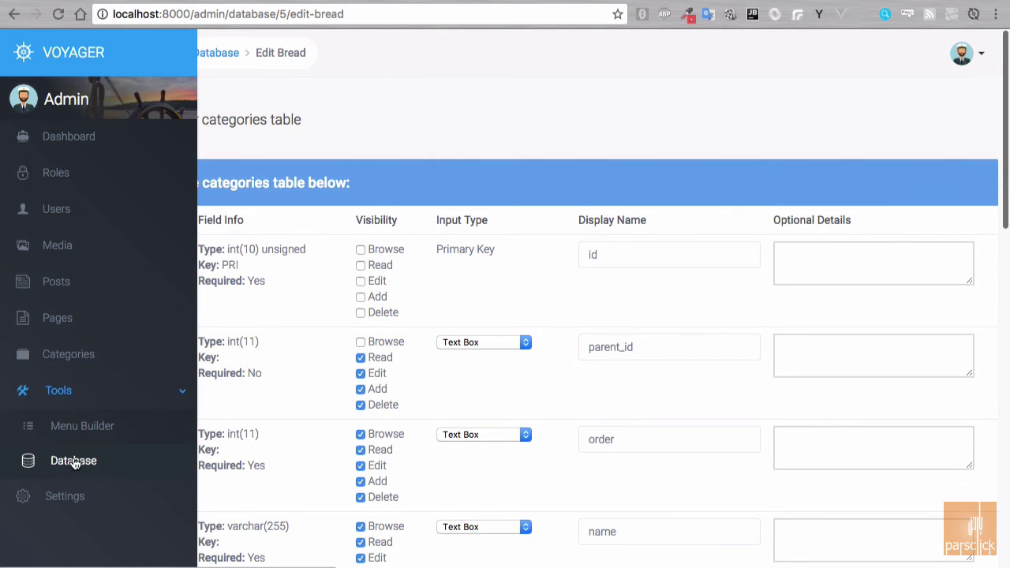
left_click(73, 461)
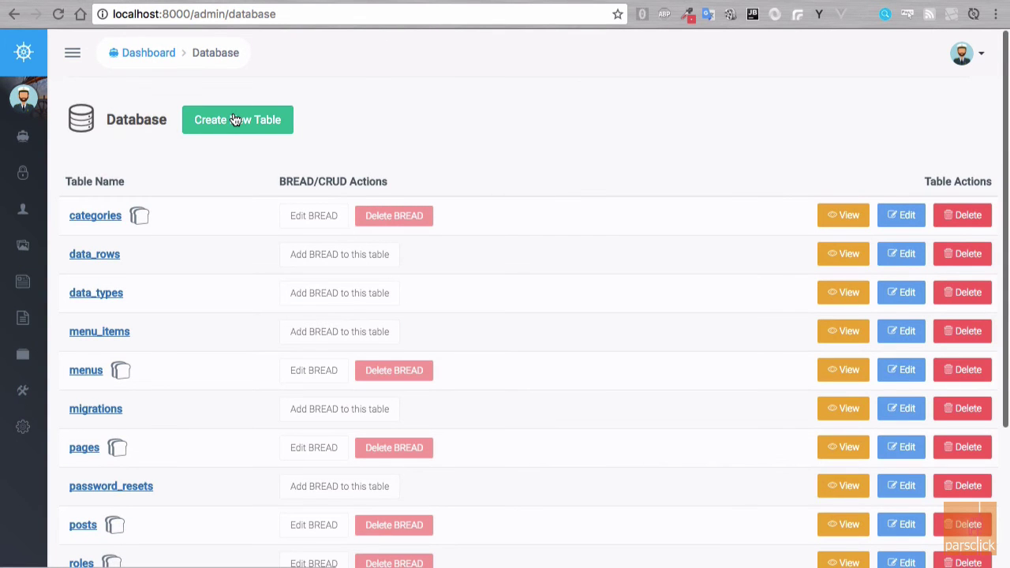
left_click(235, 119)
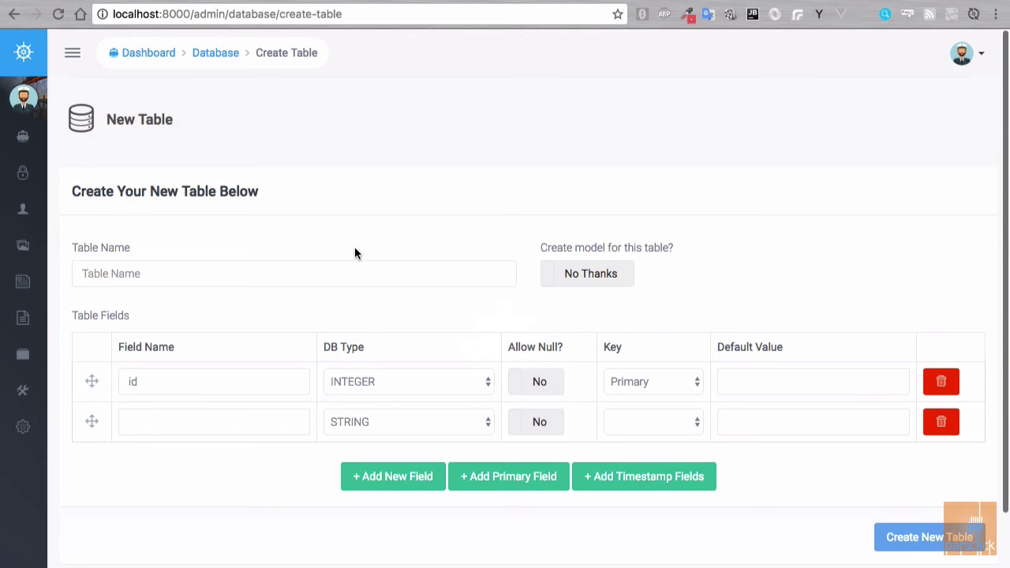
Name the new table table2 and enable creating a model for it
left_click(313, 276)
type("Test")
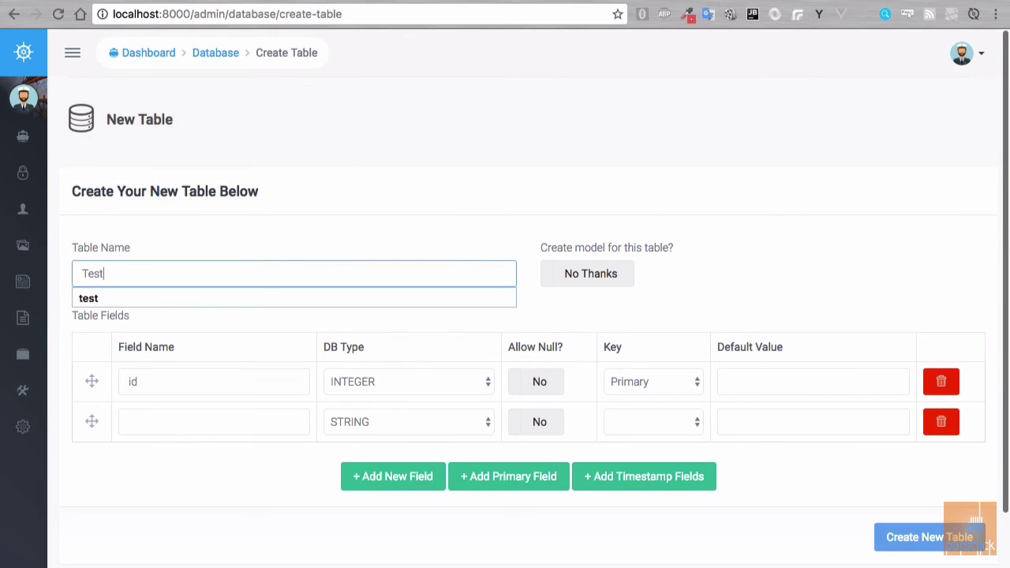
key("BackSpace")
key("BackSpace")
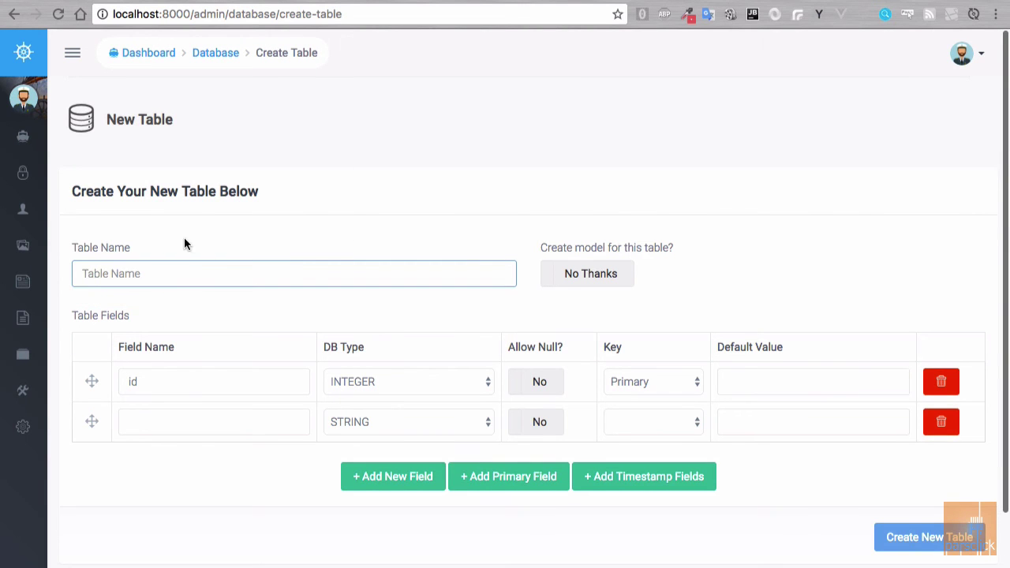
type("table2")
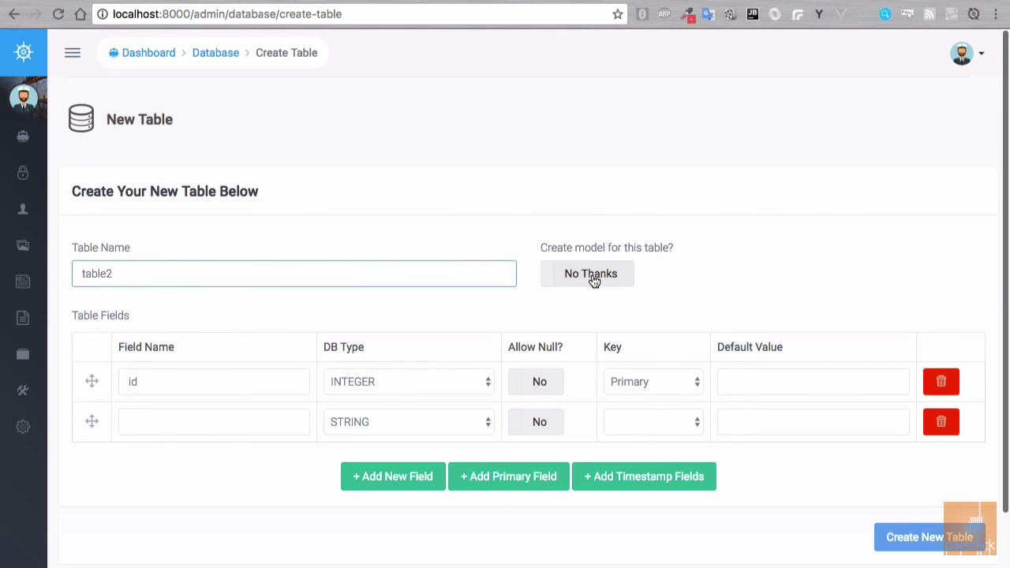
left_click(593, 278)
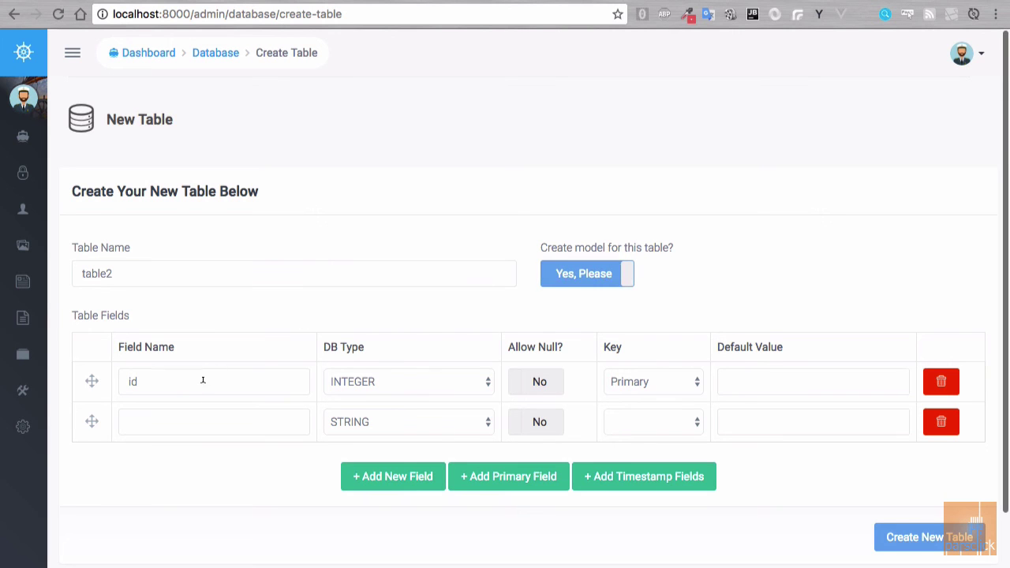
Name the empty second field title and add another STRING field named description
left_click(182, 418)
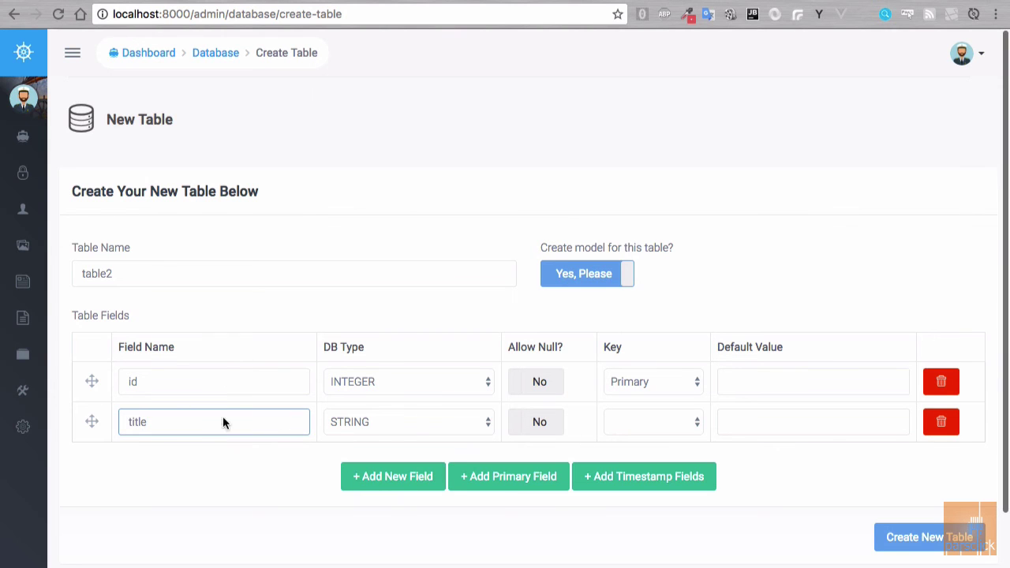
left_click(377, 478)
left_click(215, 457)
type("d")
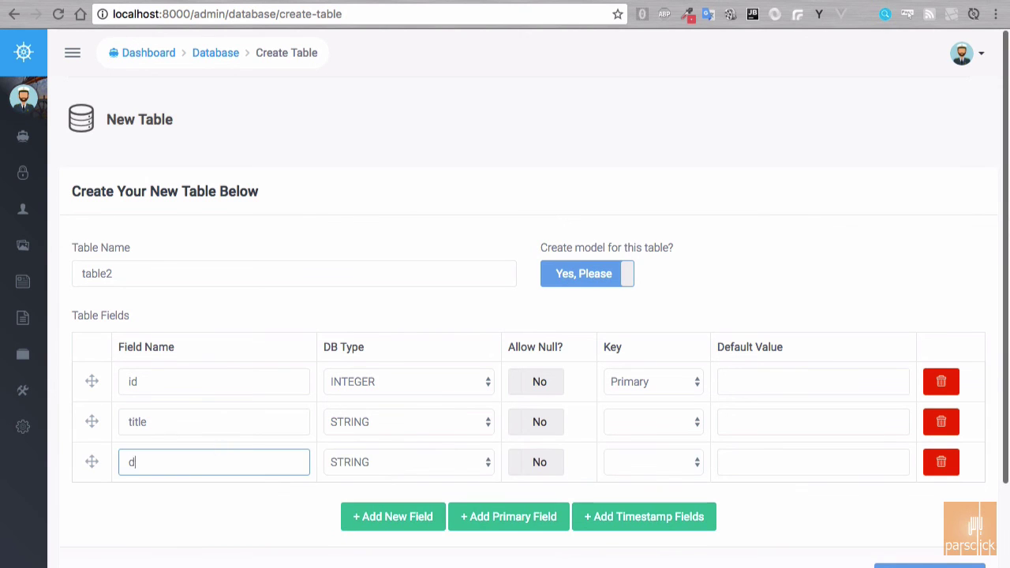
type("escription")
Examine the Allow Null, Default Value, Key and row-order options of the new table's fields
left_click(545, 384)
left_click(543, 386)
scroll(852, 435, "down", 1)
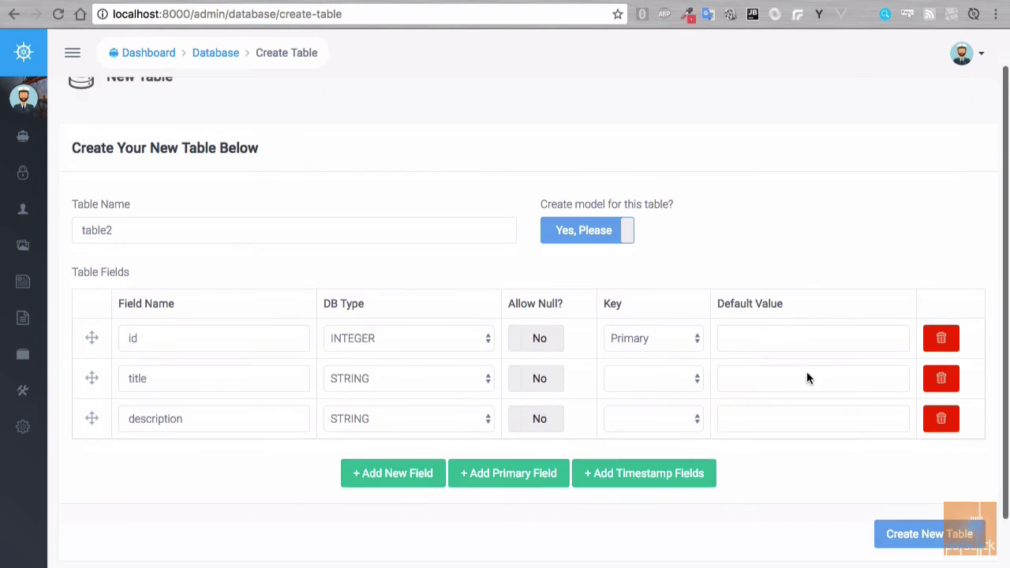
left_click(749, 368)
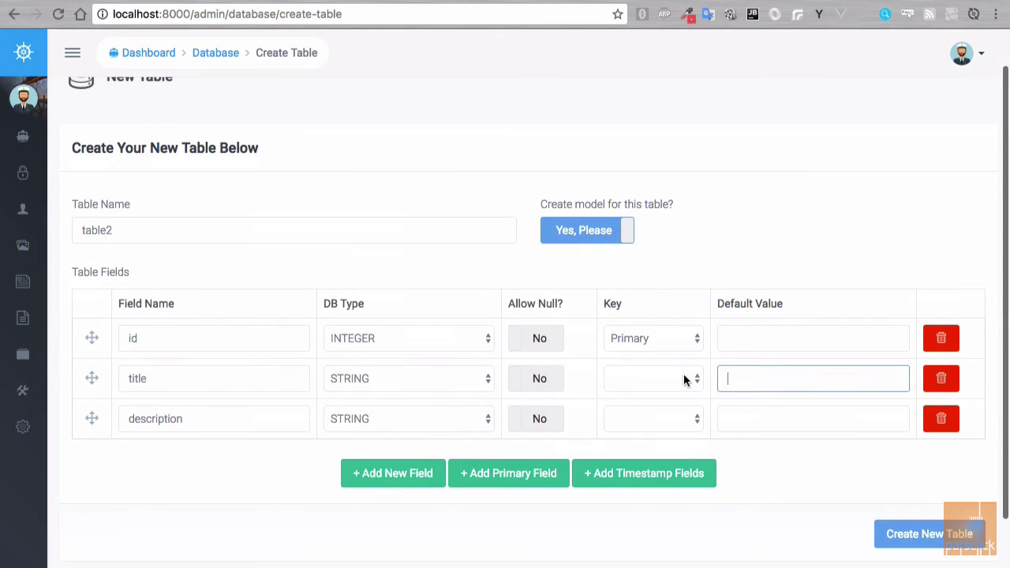
left_click(686, 381)
left_click(667, 408)
left_click(659, 378)
left_click(630, 348)
scroll(745, 463, "down", 1)
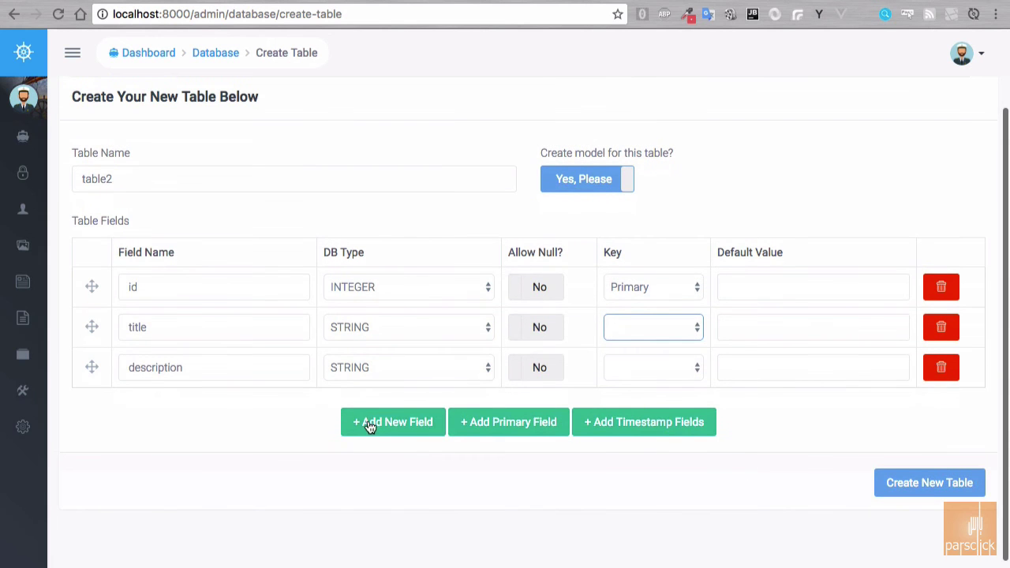
mouse_move(92, 367)
left_mouse_down()
mouse_move(97, 303)
mouse_move(91, 385)
left_mouse_up()
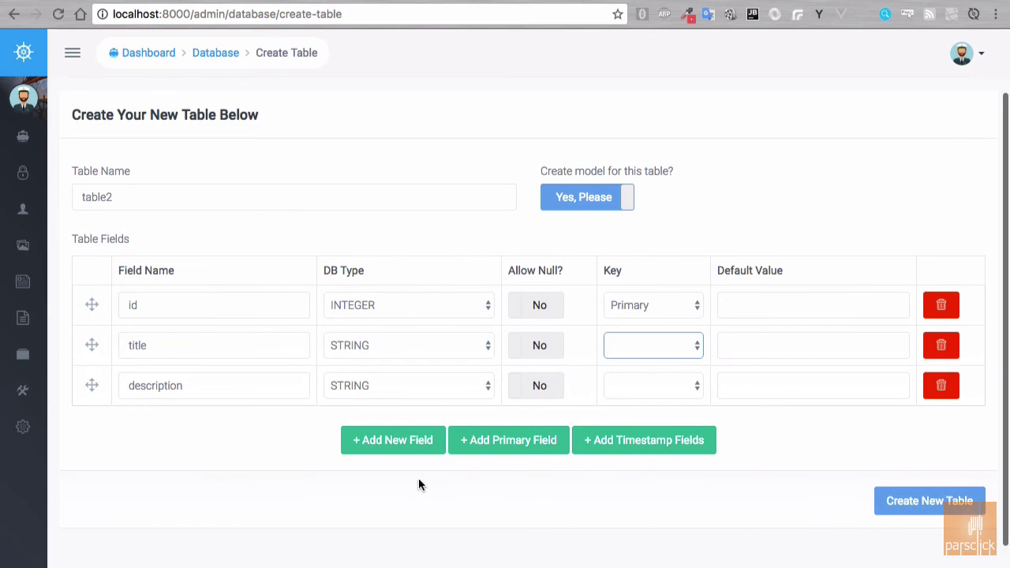
Create table2, open the form for adding BREAD to it, and review the visibility options of its fields
left_click(911, 505)
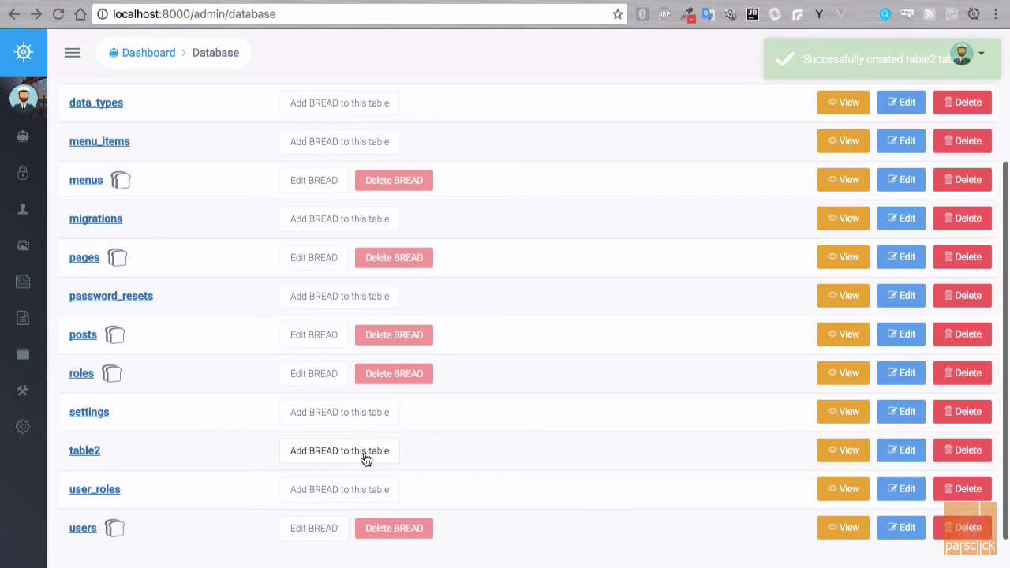
mouse_move(27, 289)
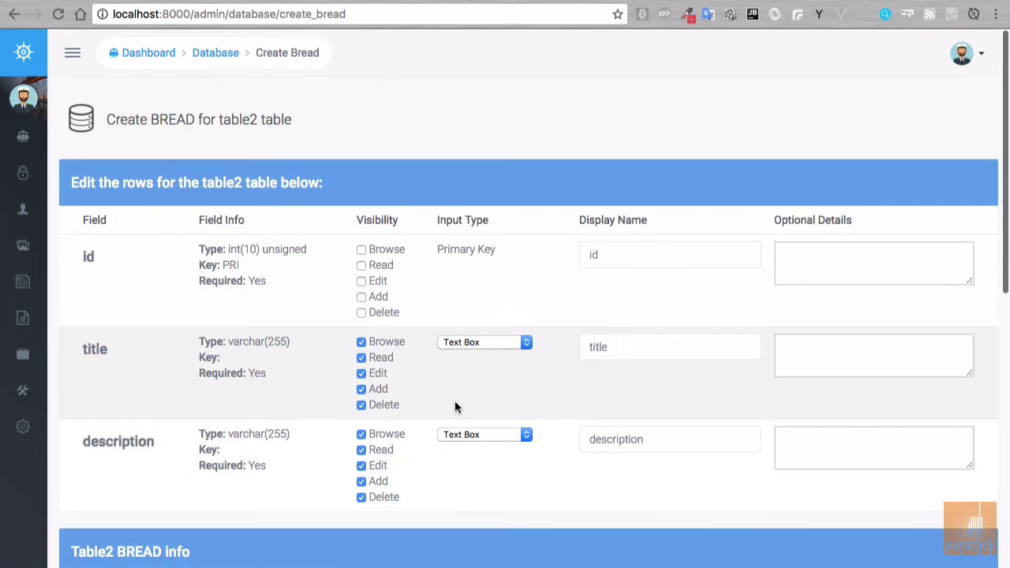
scroll(455, 404, "down", 2)
scroll(455, 401, "down", 1)
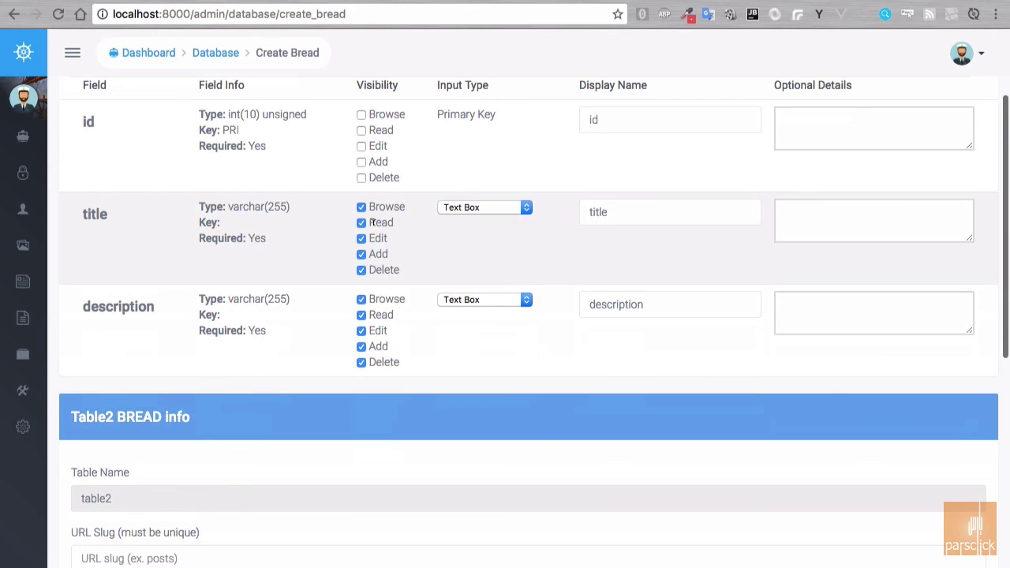
left_click_drag(371, 206, 403, 206)
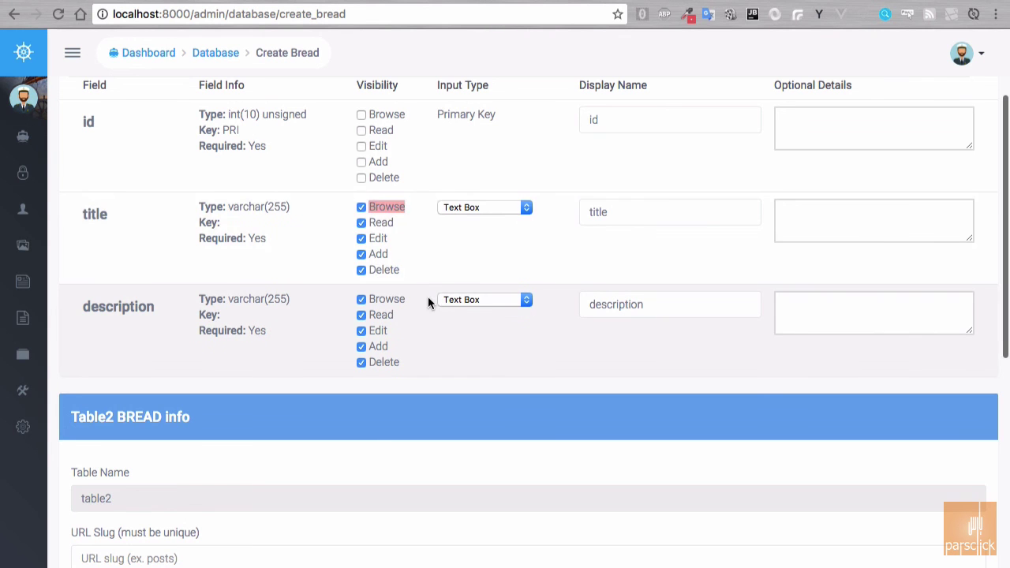
left_click(296, 340)
In the table2 BREAD info, set the URL slug to Table 2, the singular display name to Table Two and the plural to Tables Two
scroll(296, 340, "down", 3)
left_click(143, 302)
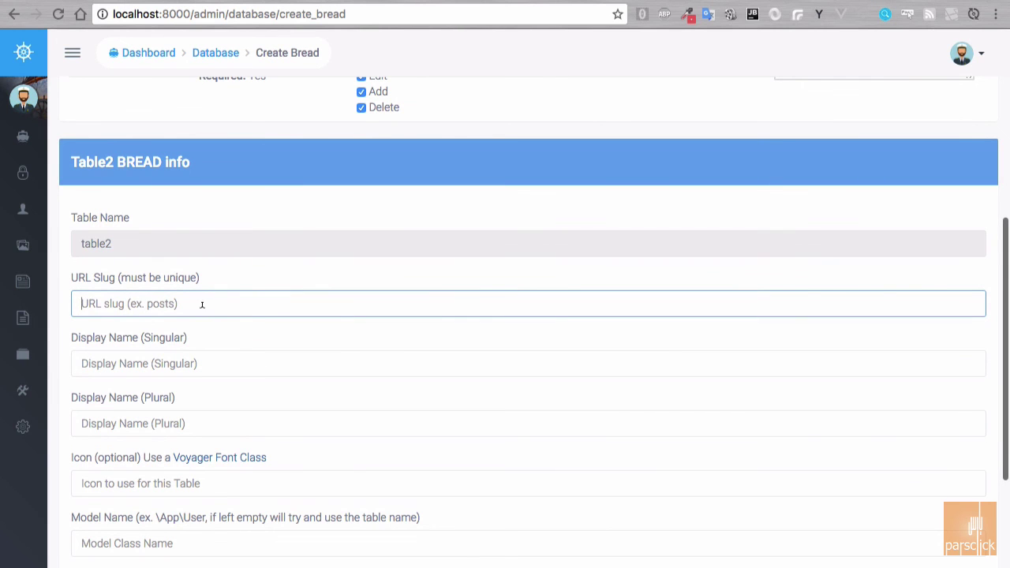
type("Table 2")
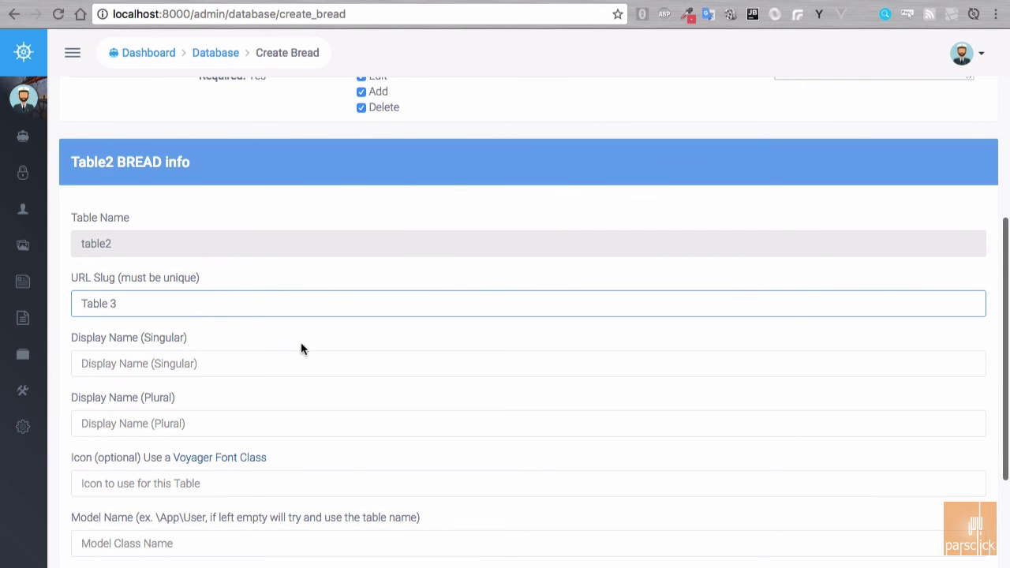
left_click(252, 355)
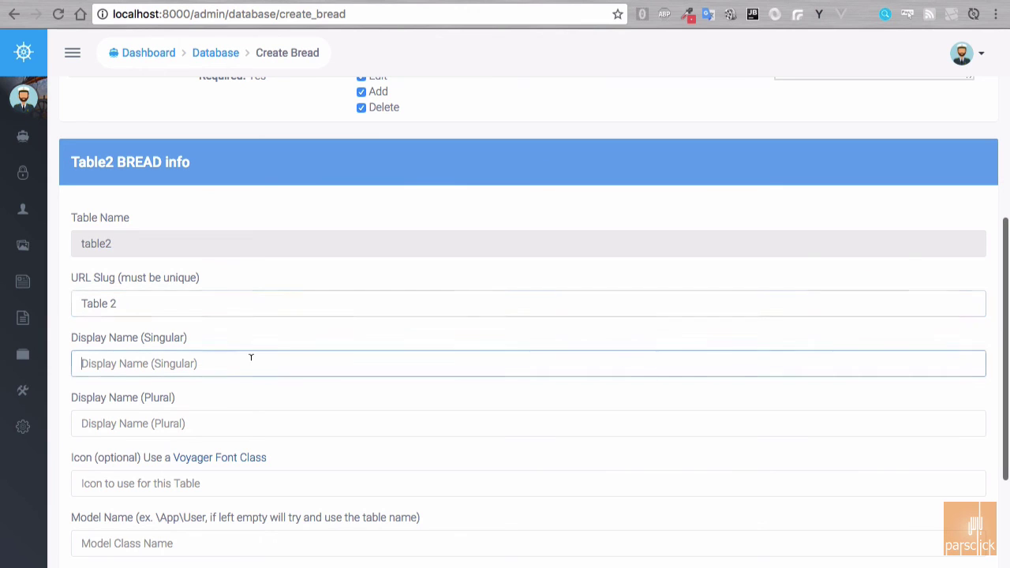
type("Table Two")
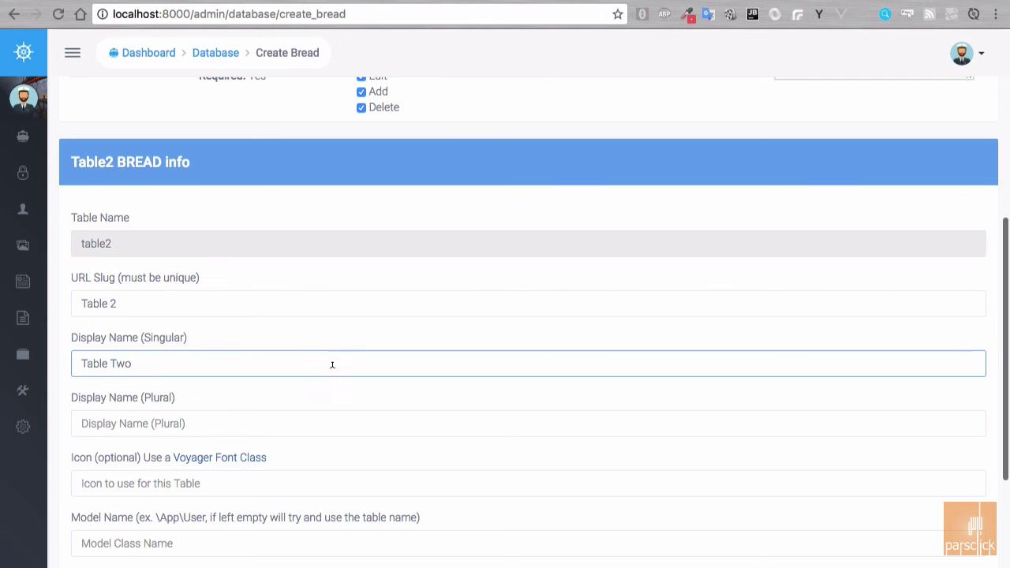
scroll(333, 365, "down", 2)
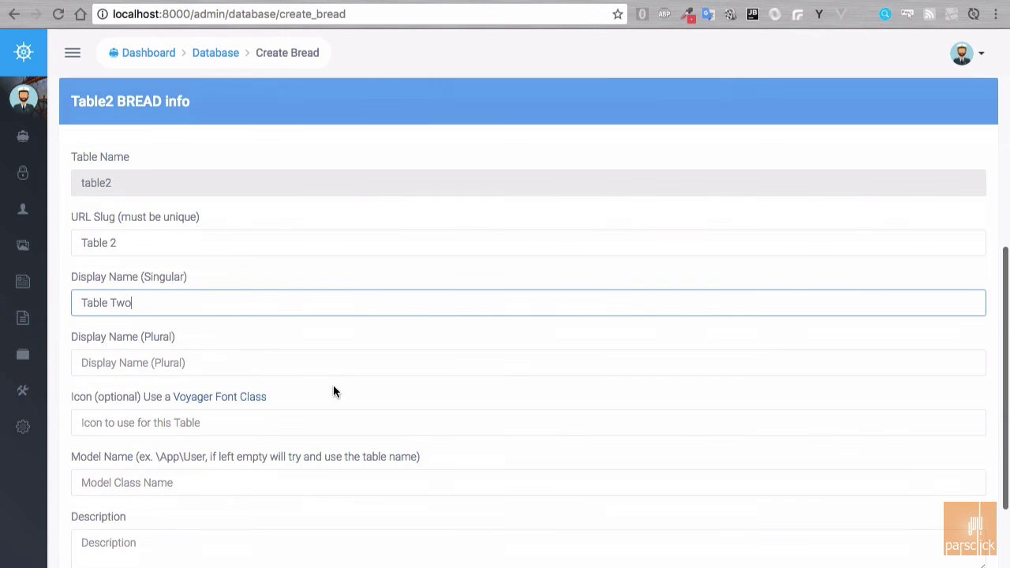
left_click(223, 361)
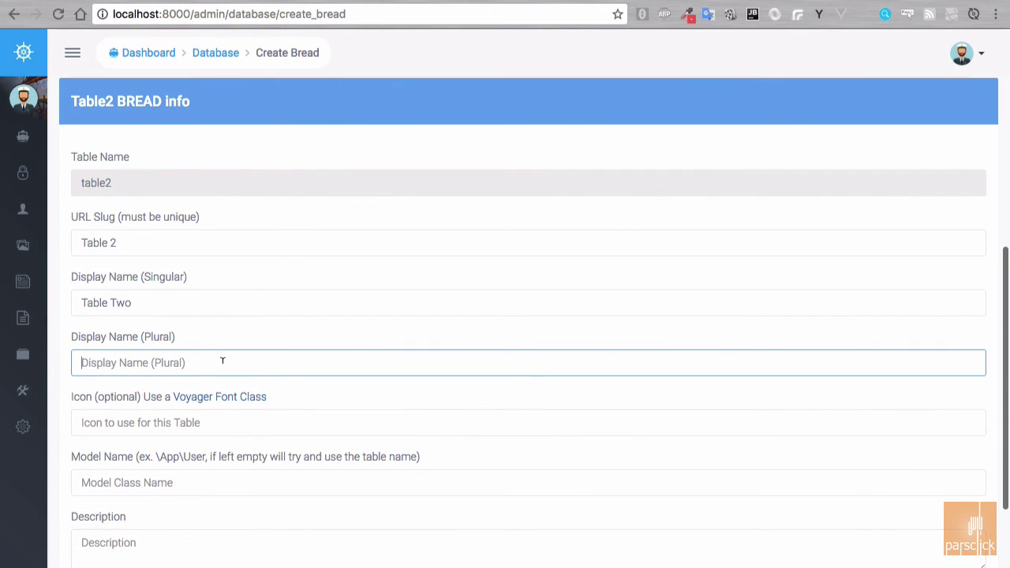
type("Tables Two")
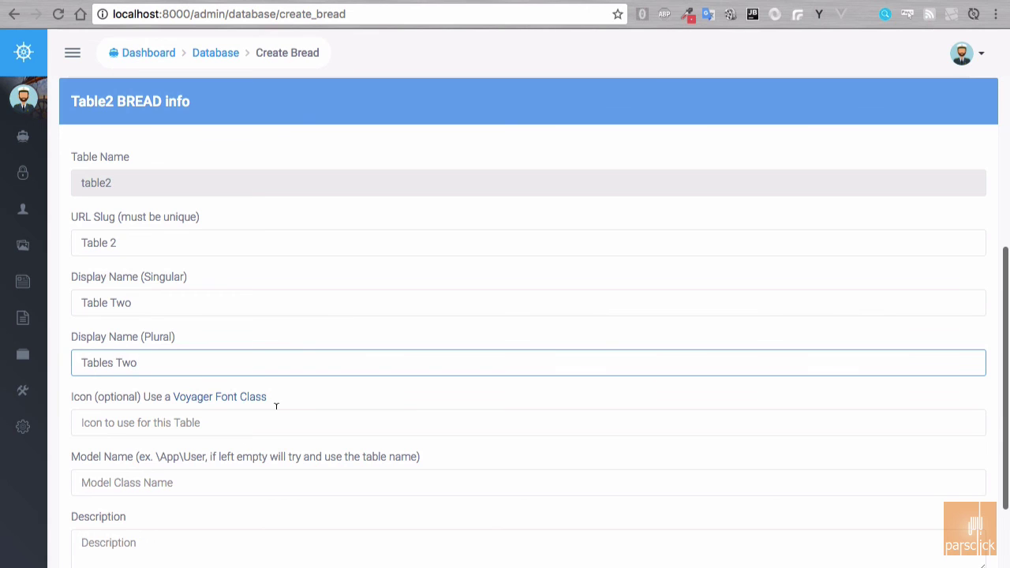
Copy the voyager-play class from the Voyager Fonts reference and set it as the icon for table2
scroll(272, 406, "down", 2)
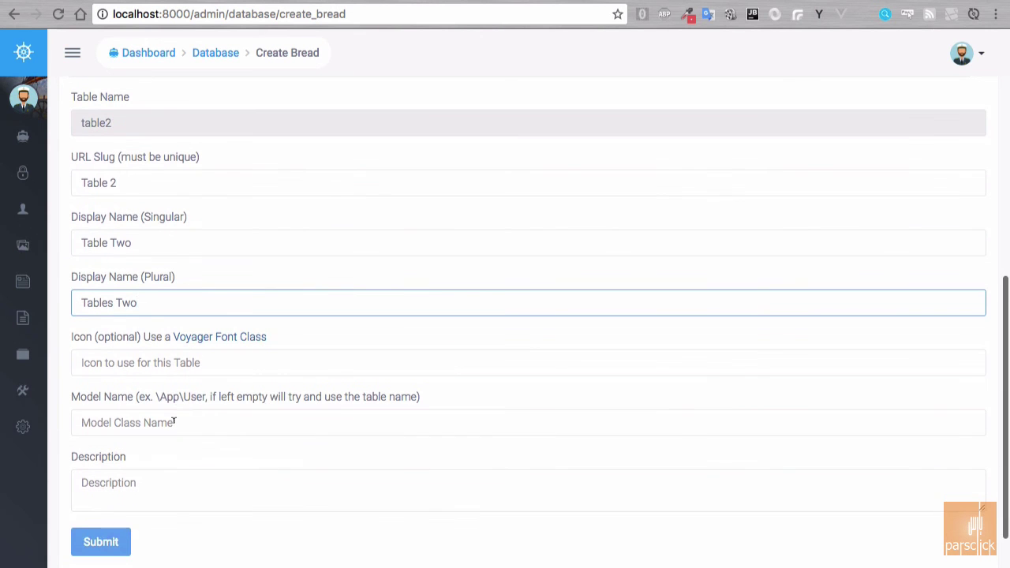
left_click(228, 336)
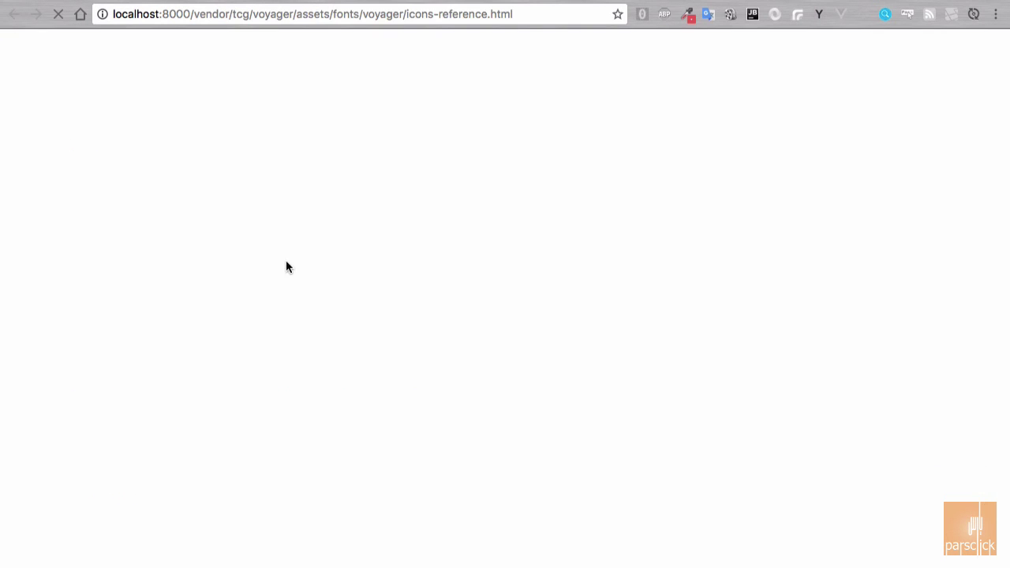
left_click(247, 199)
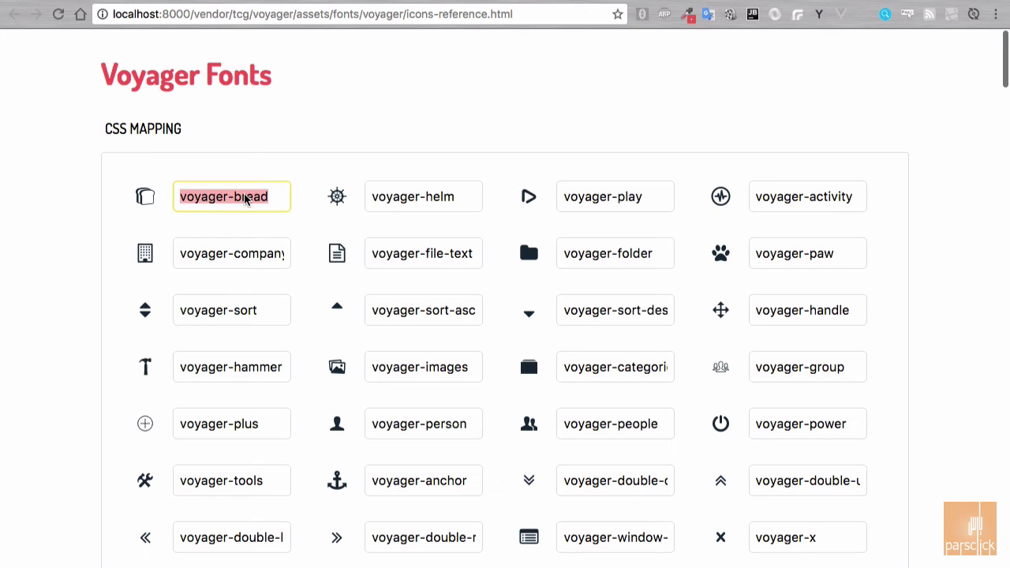
left_click(420, 197)
left_click(592, 197)
key("super+c")
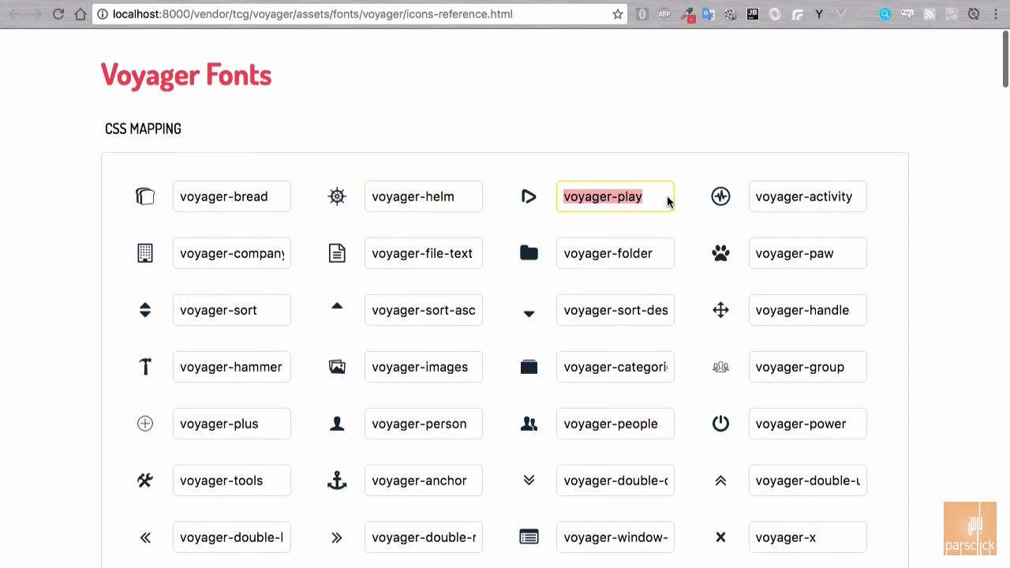
key("super+w")
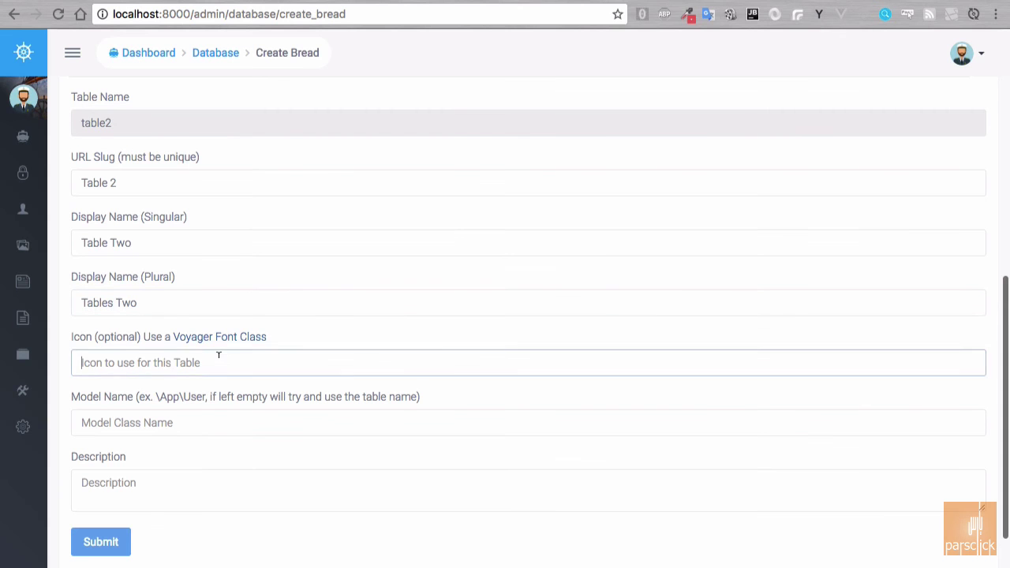
left_click(219, 357)
key("super+v")
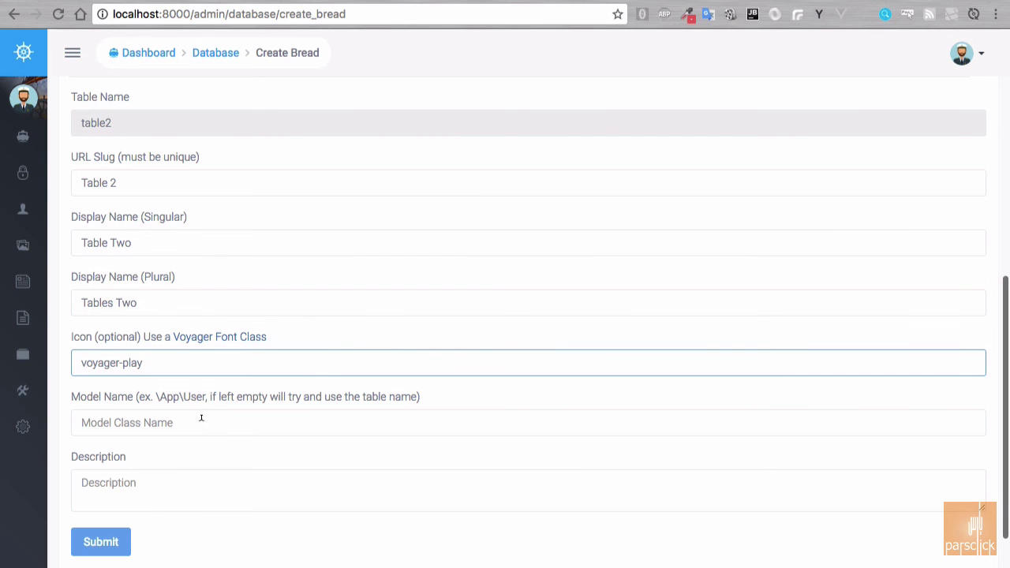
Submit the table2 BREAD with the model name left empty, and review its rows in the BREAD editing form
left_click(200, 421)
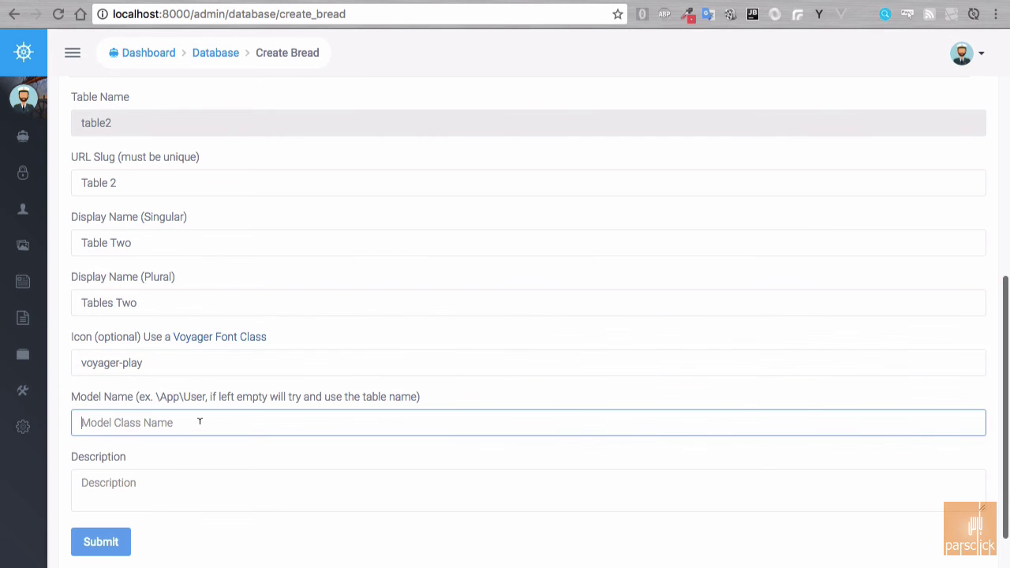
left_click(101, 542)
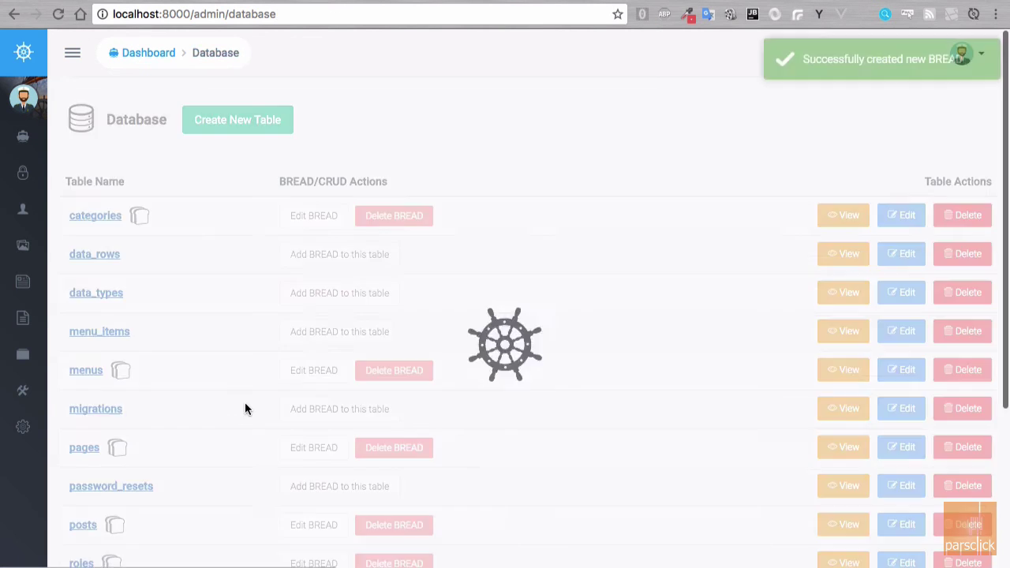
mouse_move(33, 342)
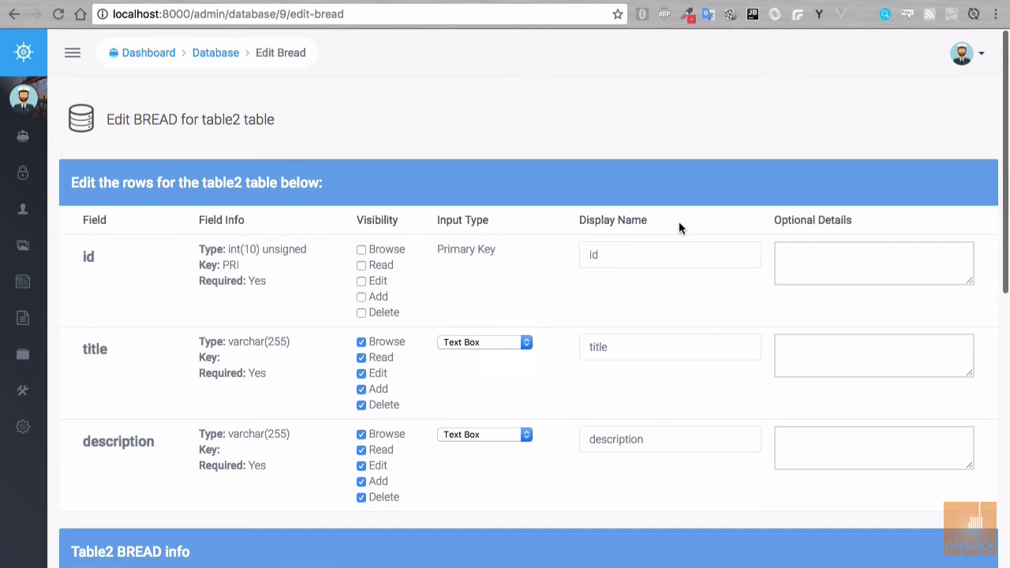
scroll(264, 340, "down", 2)
mouse_move(68, 213)
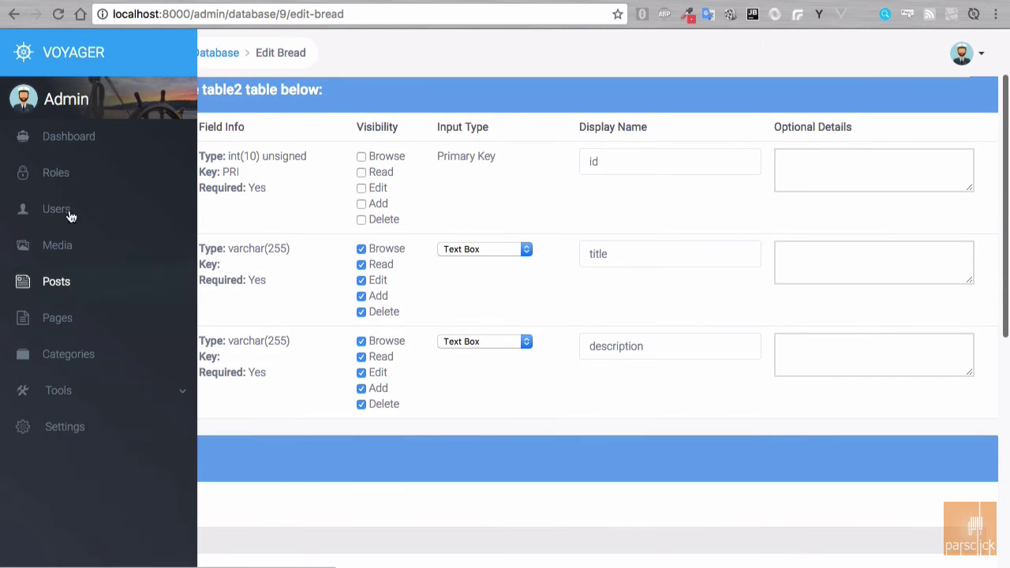
Go to the Menu Builder and open the builder of the admin menu to view its items
left_click(70, 394)
left_click(96, 430)
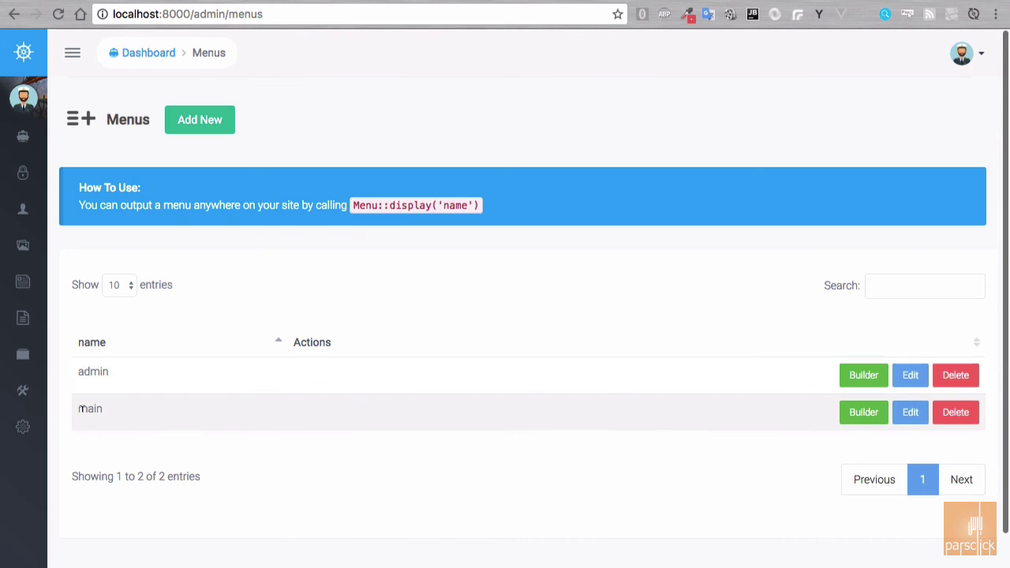
left_click_drag(66, 408, 153, 408)
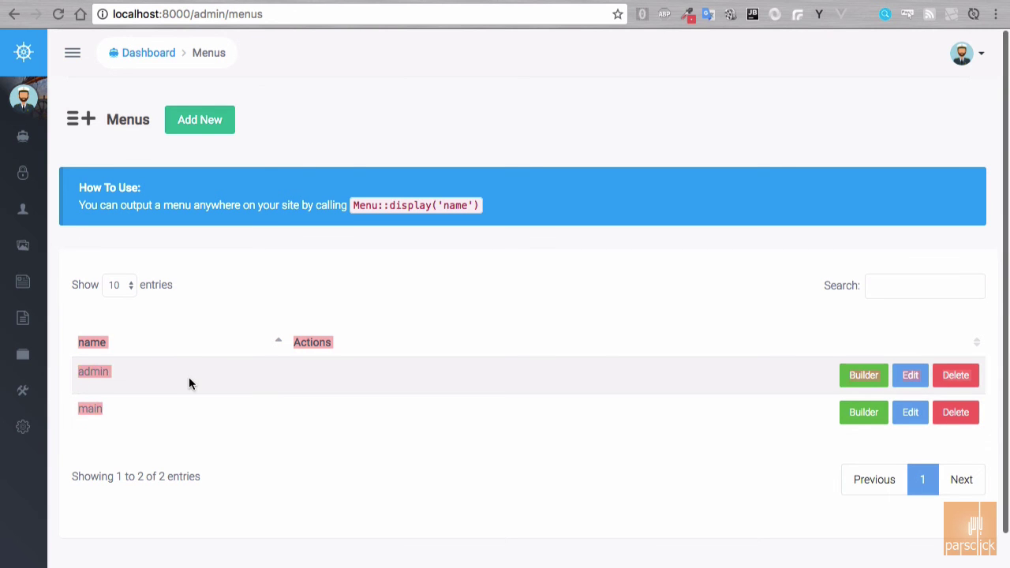
left_click(855, 382)
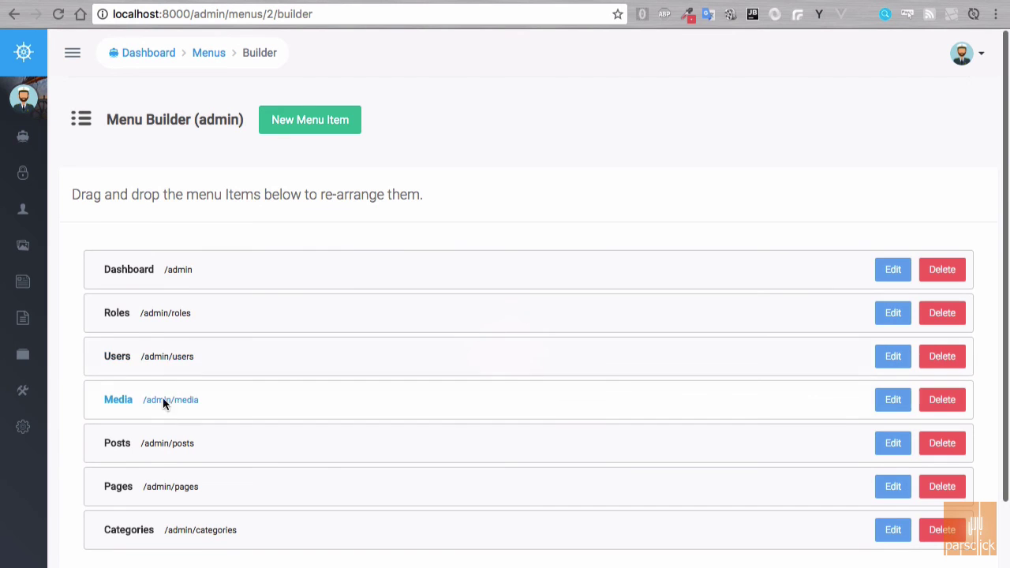
left_click(295, 118)
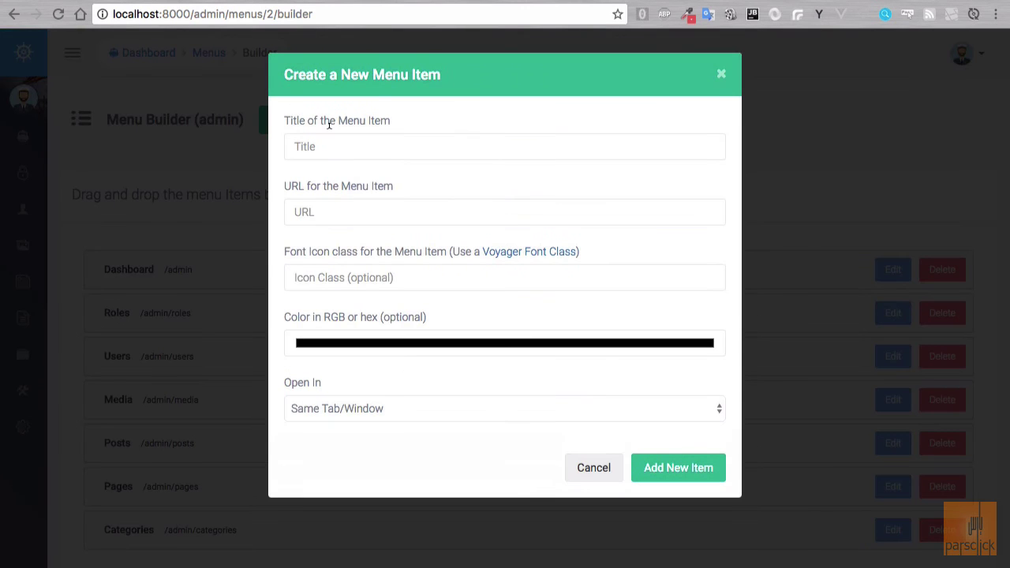
left_click(389, 151)
type("Table 2")
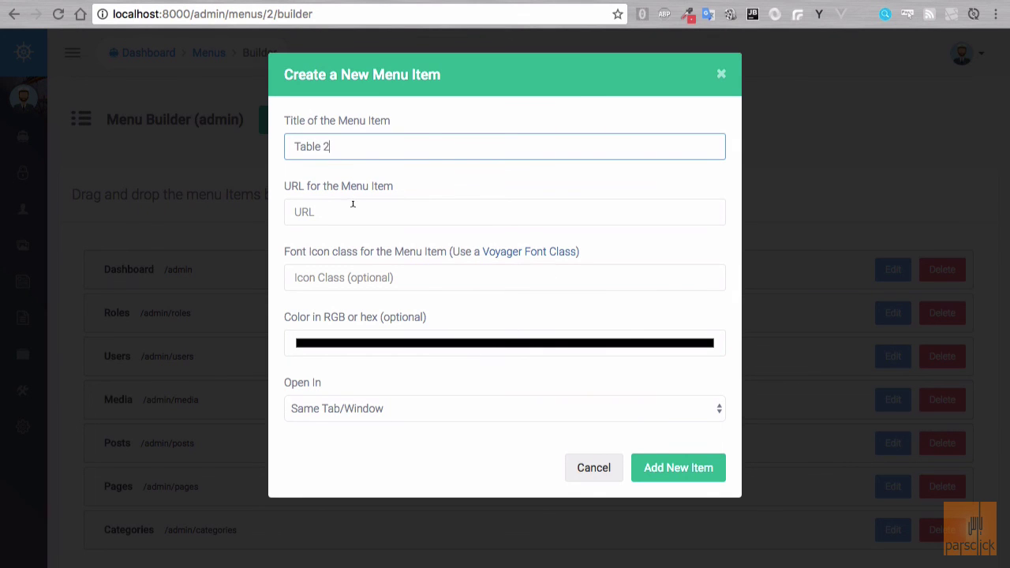
left_click(315, 207)
type("/admin/")
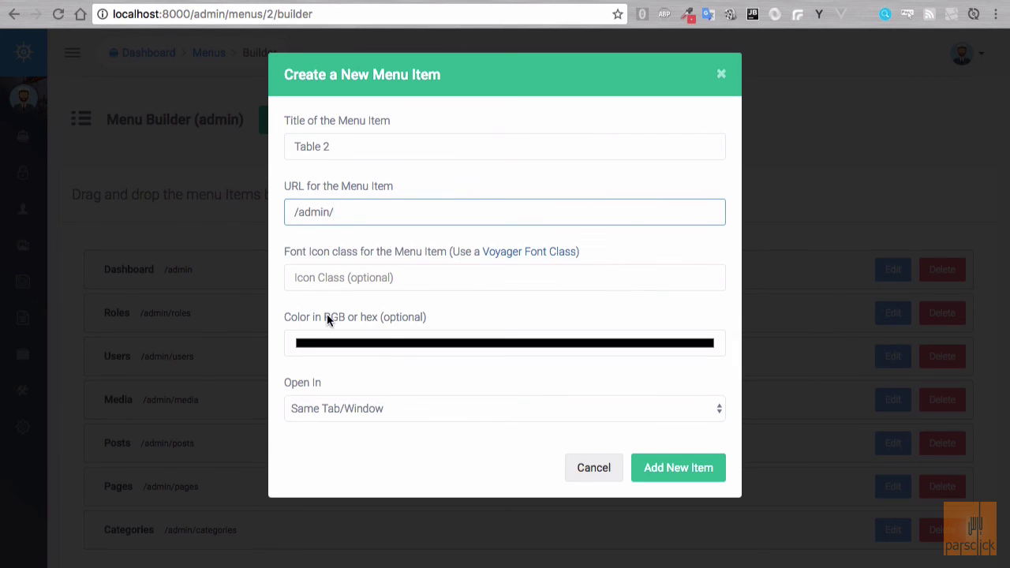
left_click(591, 467)
key("alt+Left")
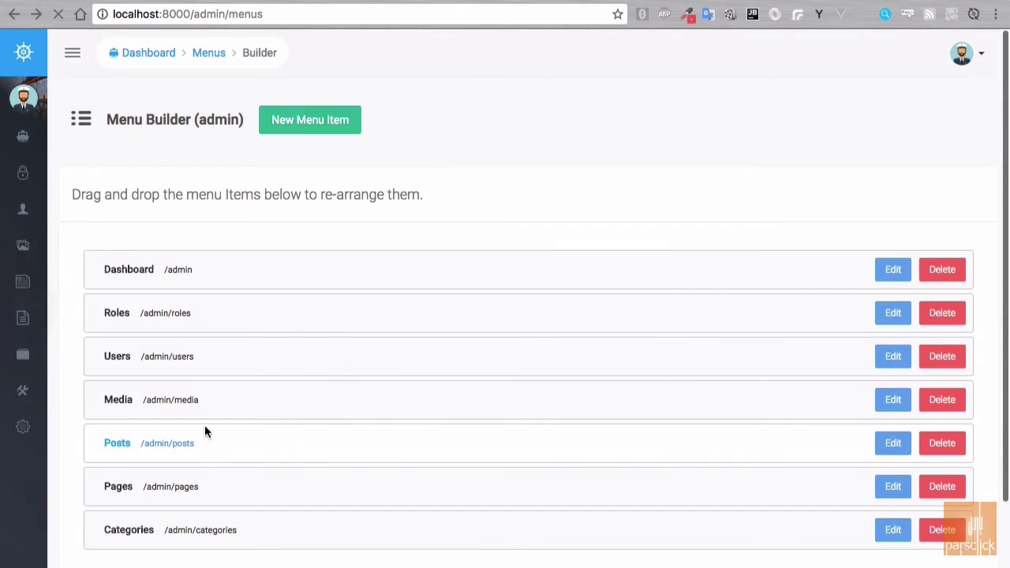
Edit the BREAD of table2 in the database list, set its URL slug to table2 and submit the change
left_click(35, 392)
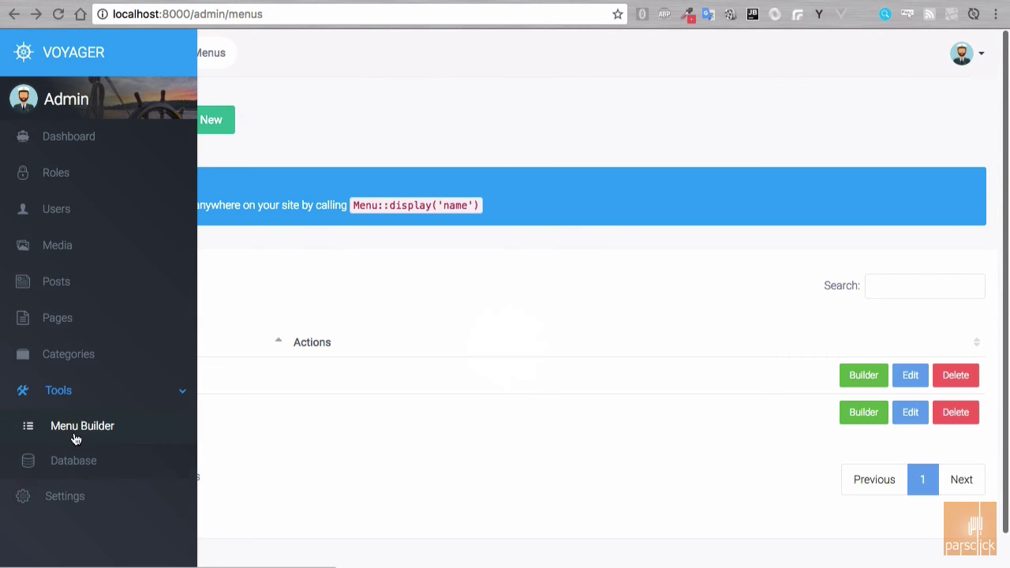
left_click(74, 461)
scroll(375, 439, "down", 3)
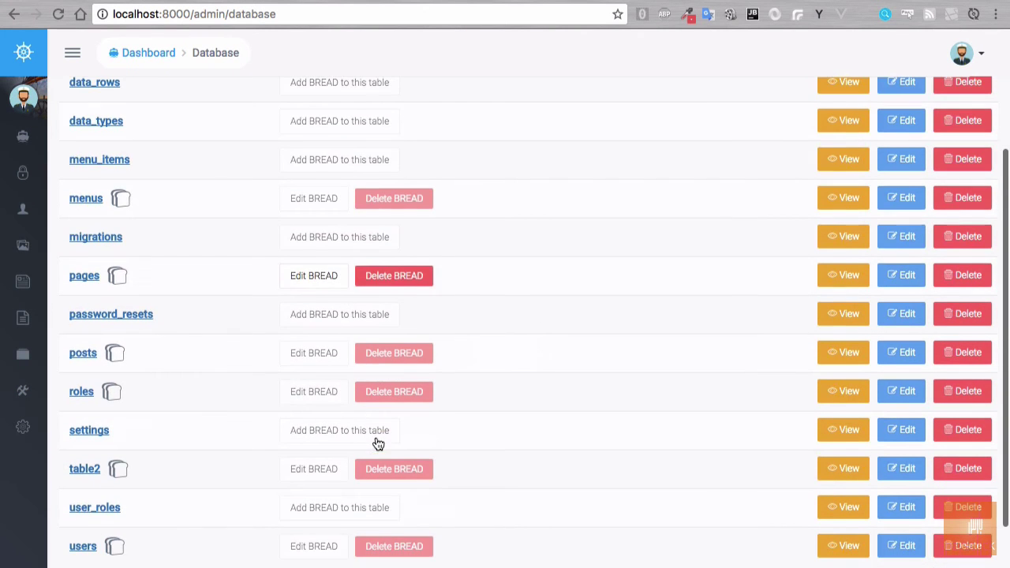
left_click(323, 472)
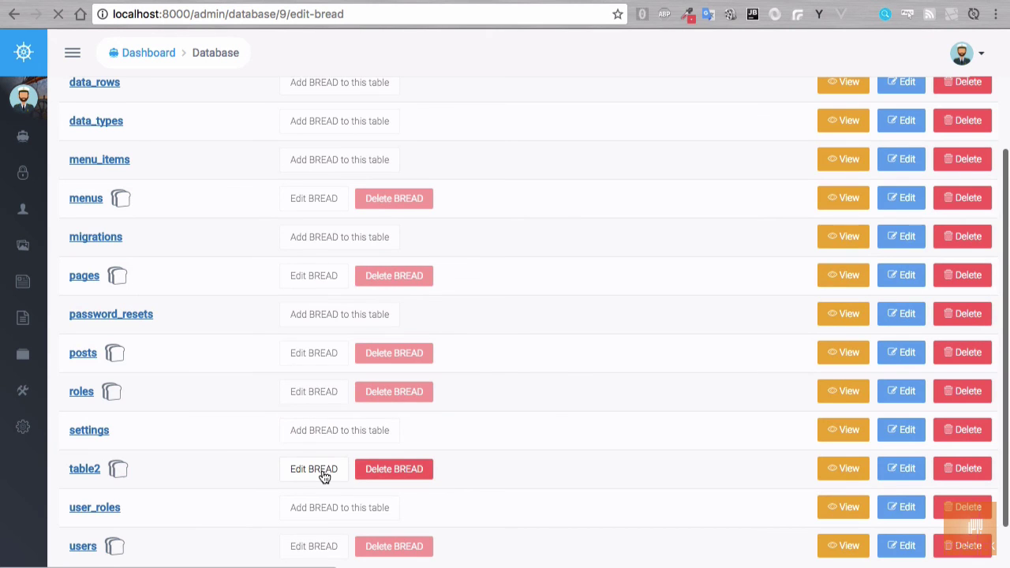
scroll(325, 477, "down", 5)
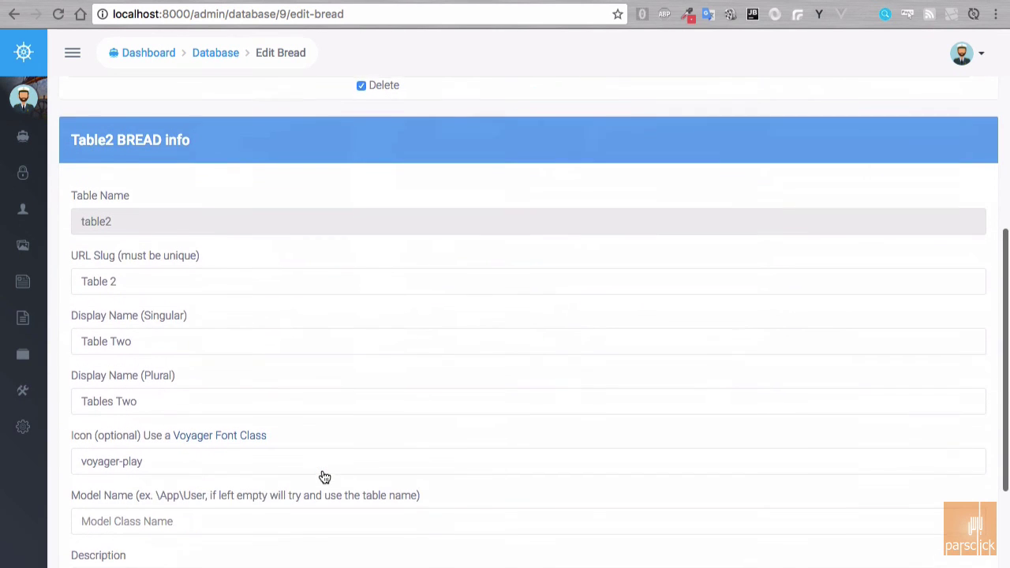
left_click(113, 282)
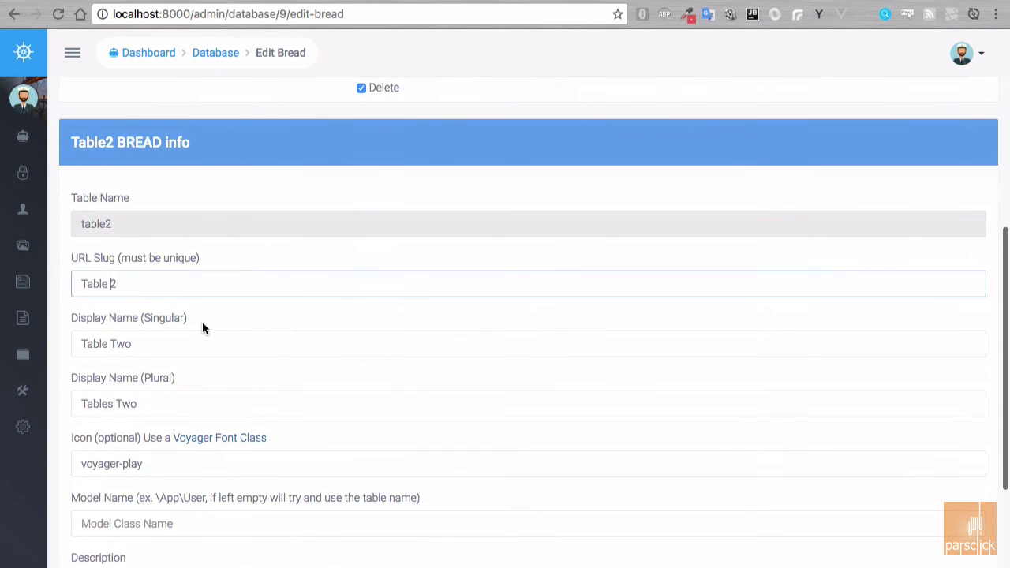
key("BackSpace")
key("ctrl+a")
key("Left")
key("BackSpace")
type("t")
key("BackSpace")
type("2")
key("ctrl+a")
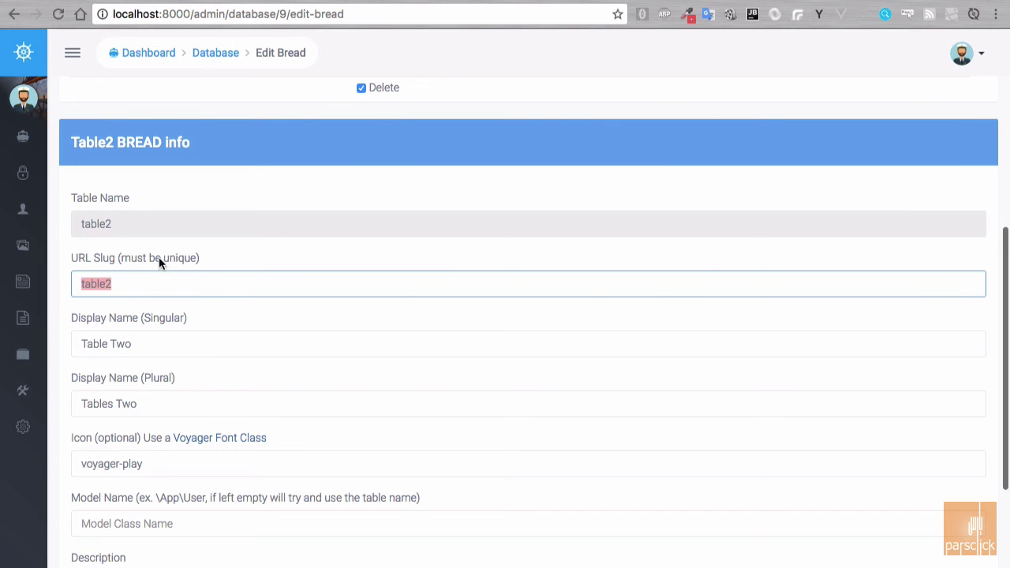
scroll(190, 260, "down", 3)
left_click(117, 468)
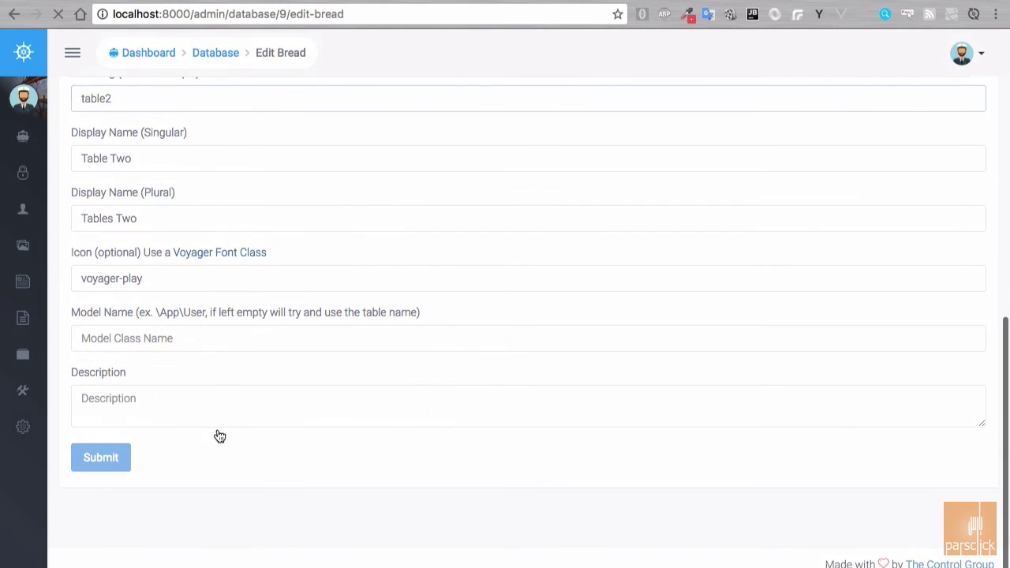
In the admin menu's builder, start a new menu item titled Tables with the URL /admin/table2
left_click(73, 399)
left_click(65, 427)
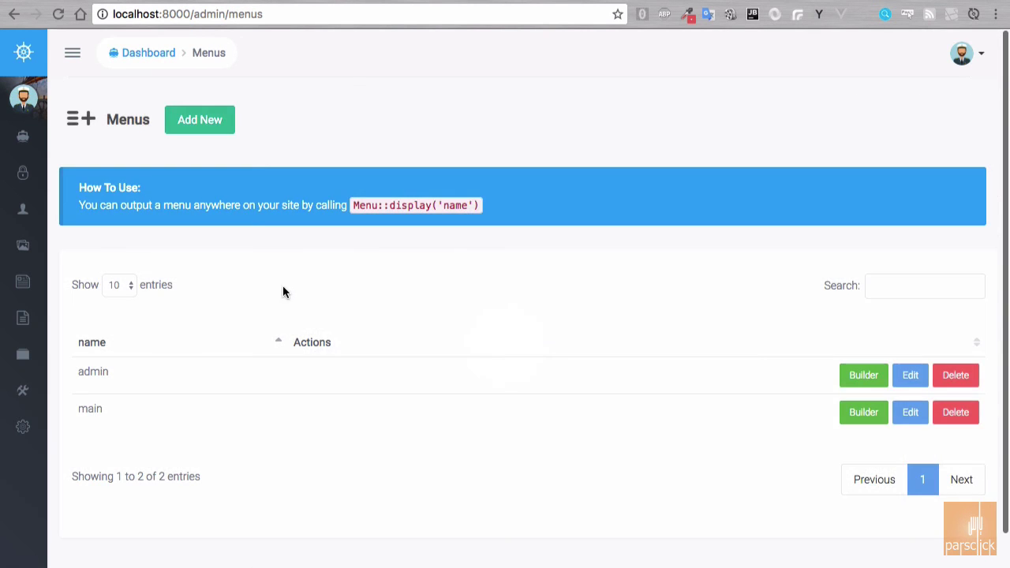
left_click(863, 375)
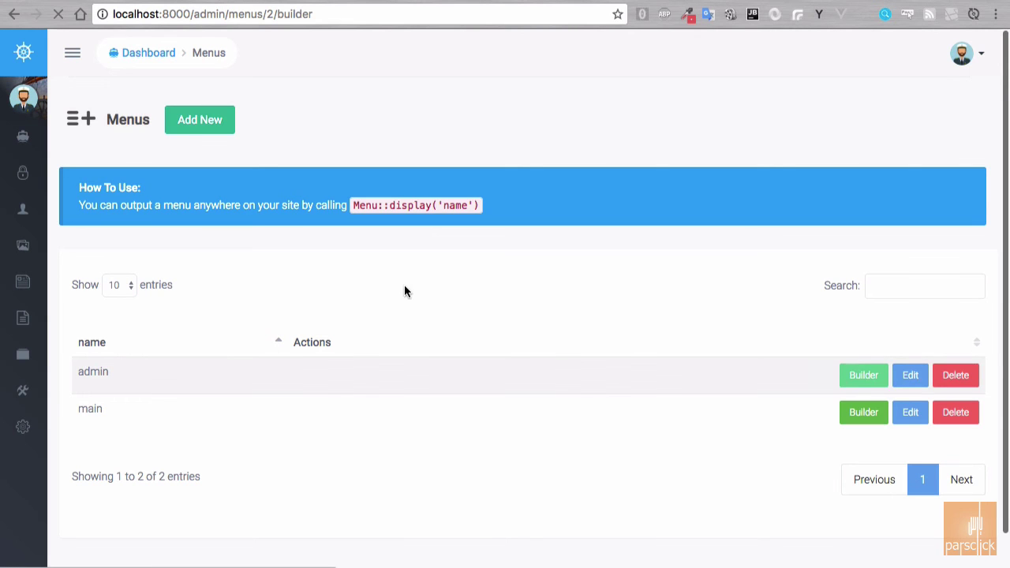
left_click(329, 112)
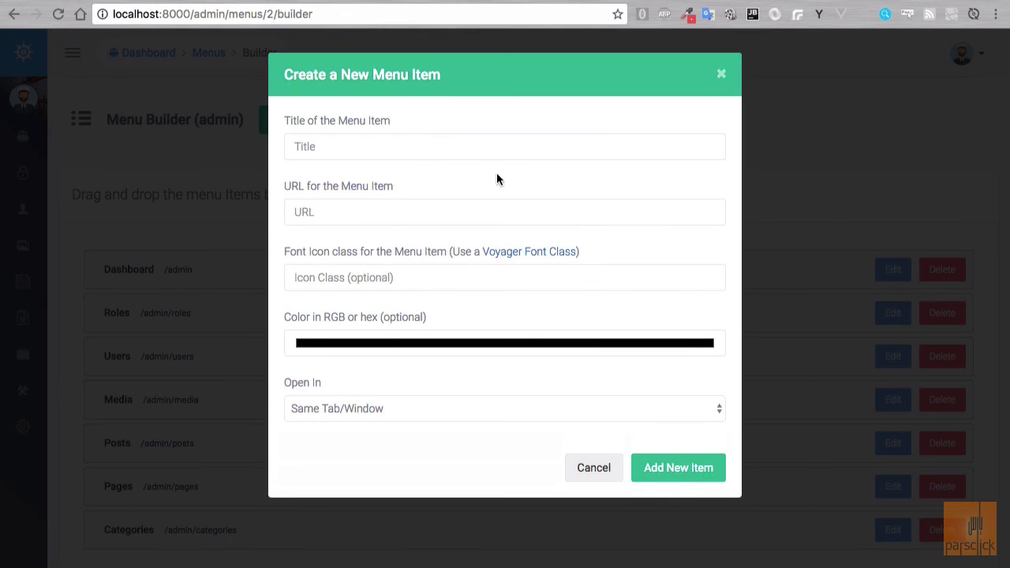
left_click(407, 141)
type("Tables")
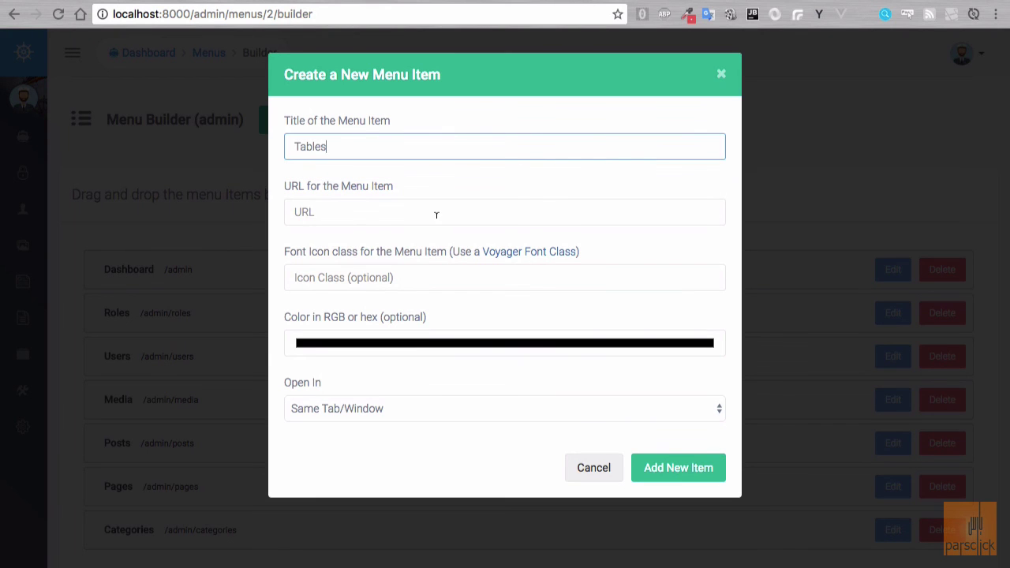
left_click(435, 215)
type("table2")
key("super+Left")
type("/admin/")
Copy the voyager-folder class from the Voyager Fonts reference into the item's icon class and add the item to the menu
left_click(439, 273)
left_click(509, 251)
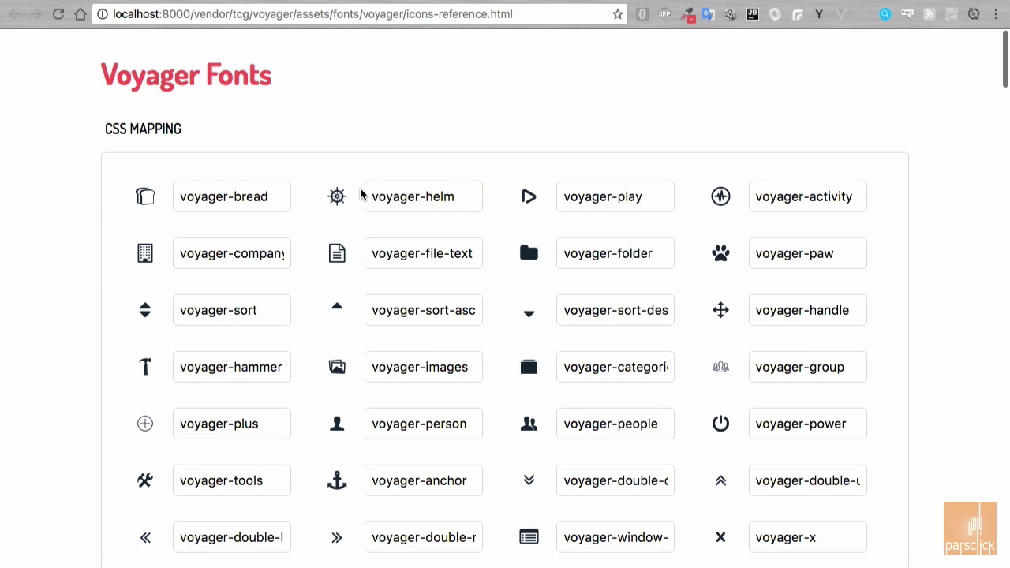
left_click(598, 254)
key("super+c")
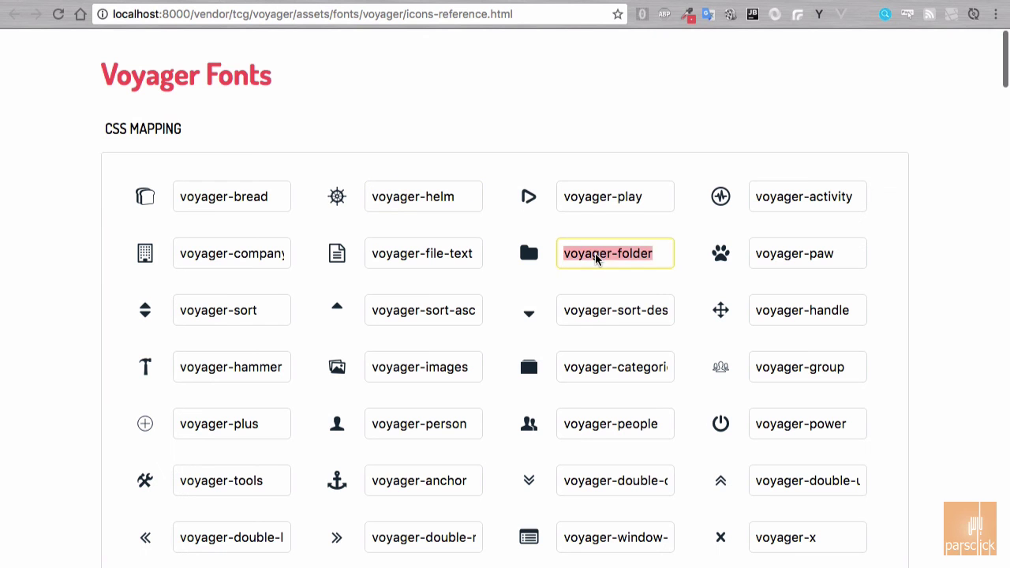
key("super+w")
left_click(510, 273)
key("super+v")
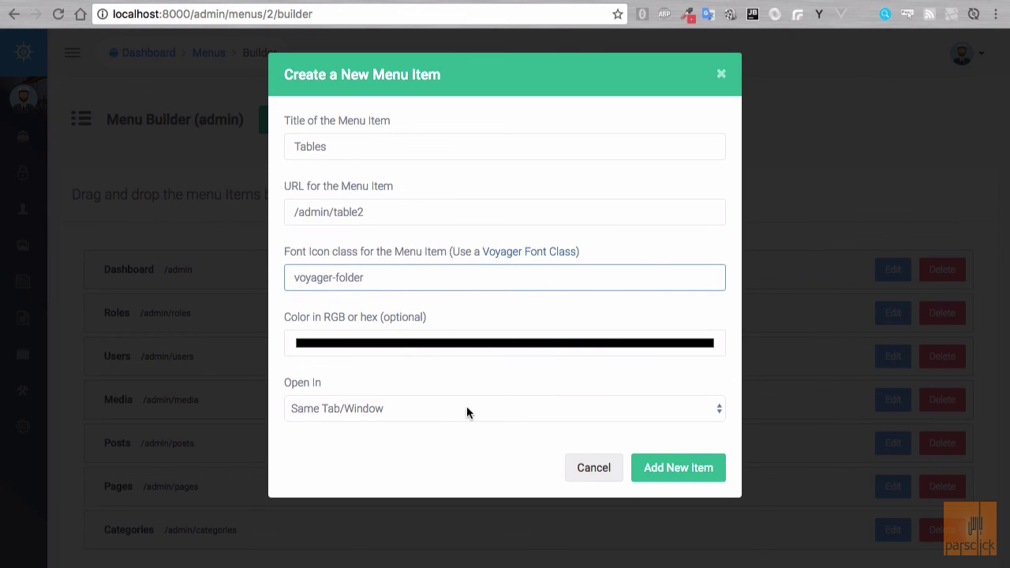
left_click(645, 477)
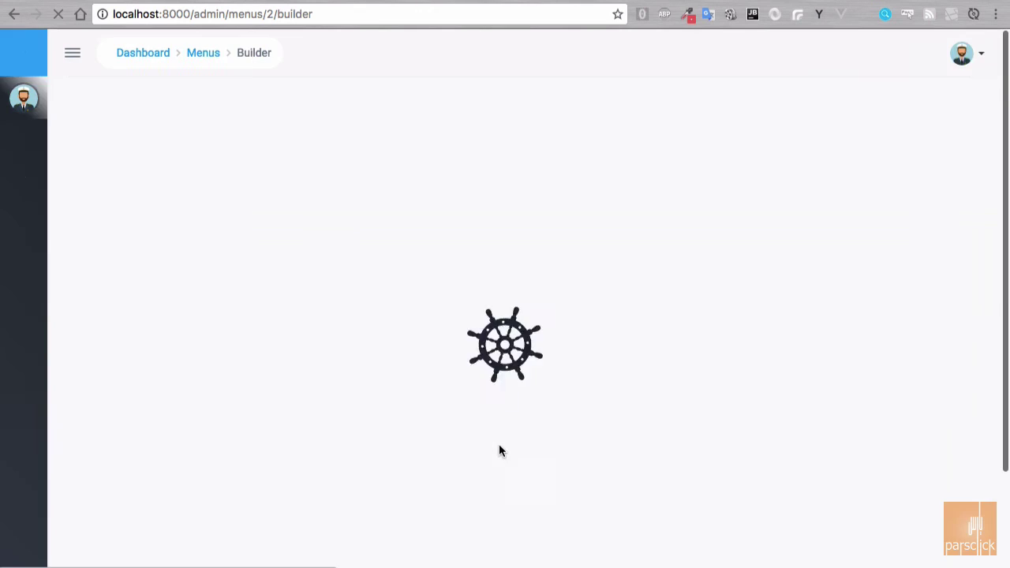
Open the new Tables menu entry, reload its page, examine the error details, and return to the menus list
mouse_move(32, 293)
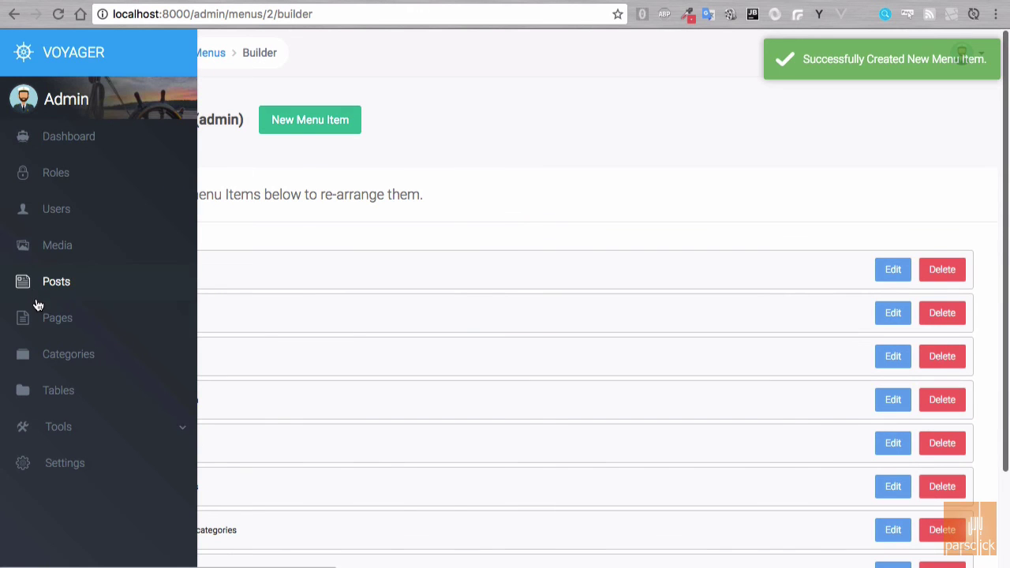
left_click(58, 395)
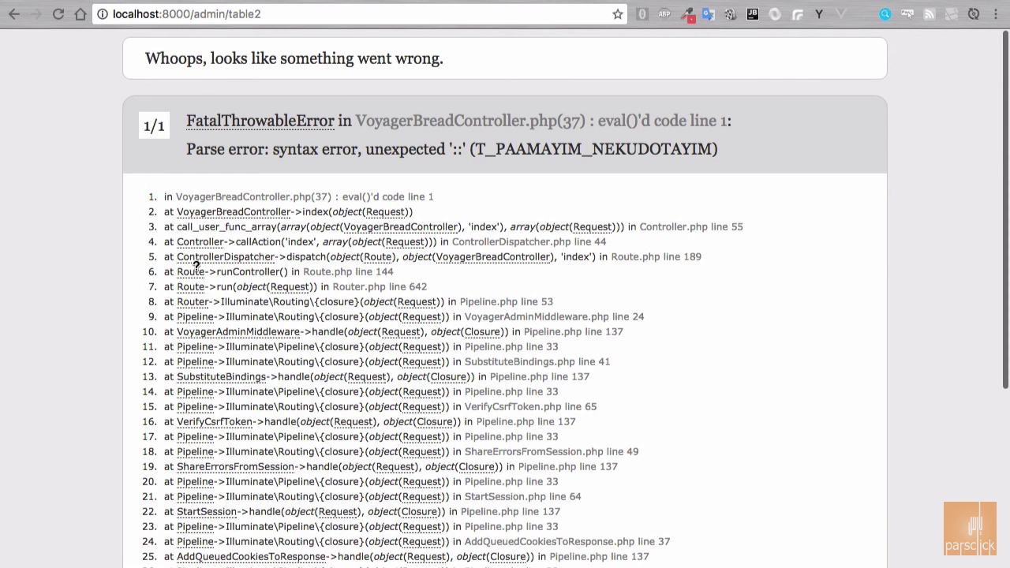
key("super+r")
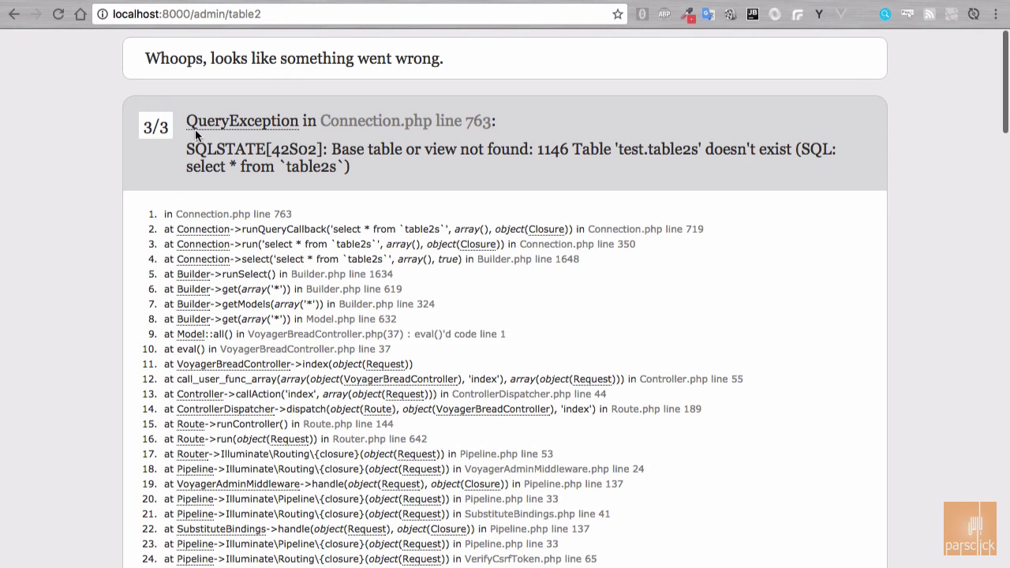
left_click_drag(182, 149, 259, 164)
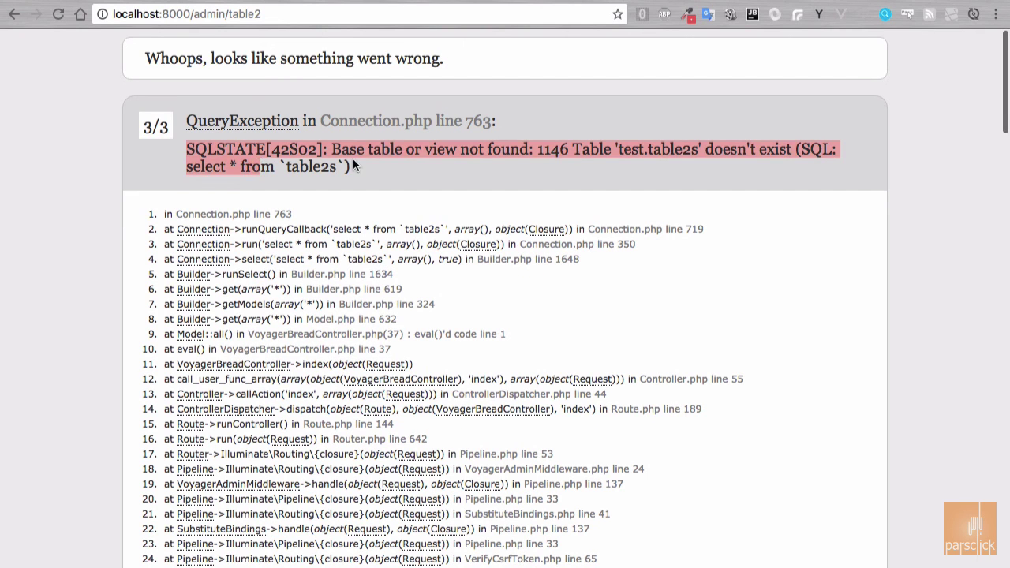
key("super+bracketleft")
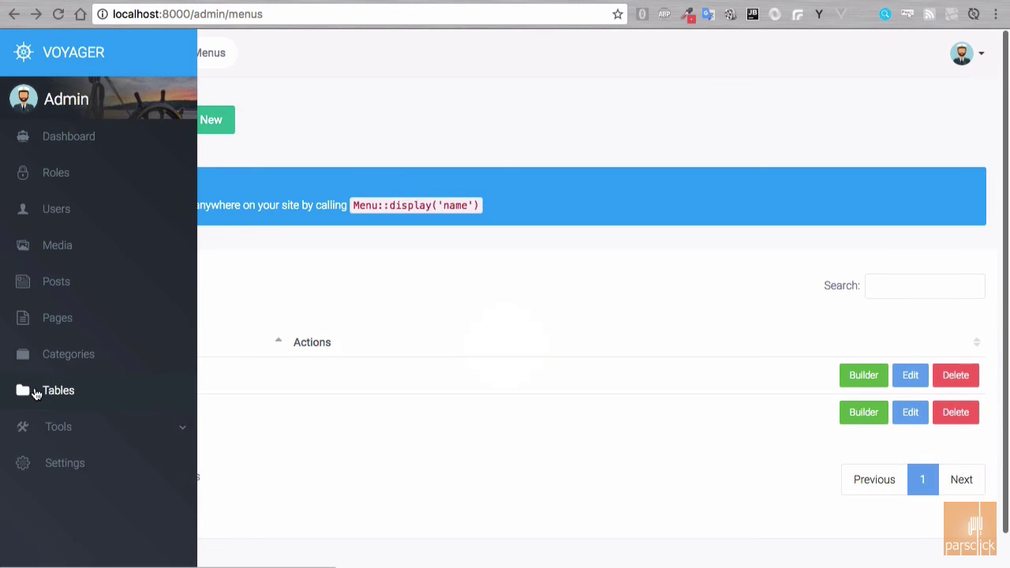
left_click(45, 389)
scroll(47, 386, "left", 5)
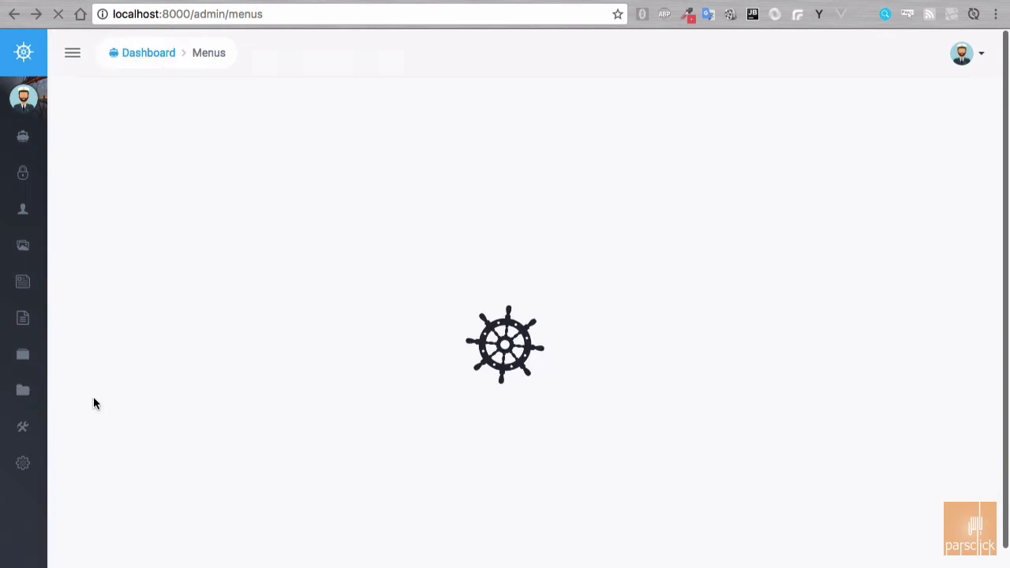
Open the form for creating another database table and try its model creation option, leaving it at Yes, Please
left_click(39, 425)
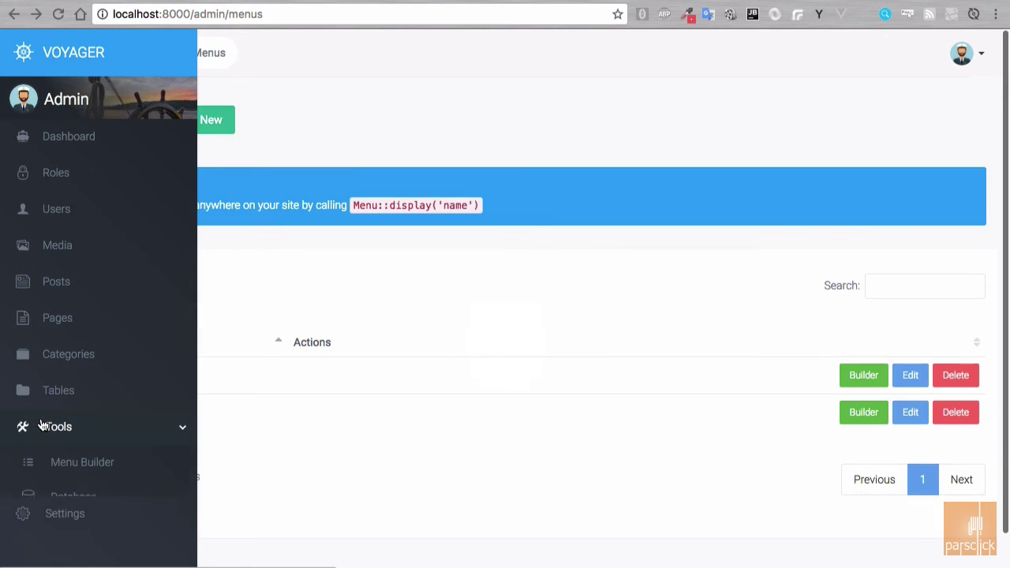
left_click(83, 495)
scroll(302, 384, "down", 3)
scroll(302, 384, "up", 3)
left_click(251, 133)
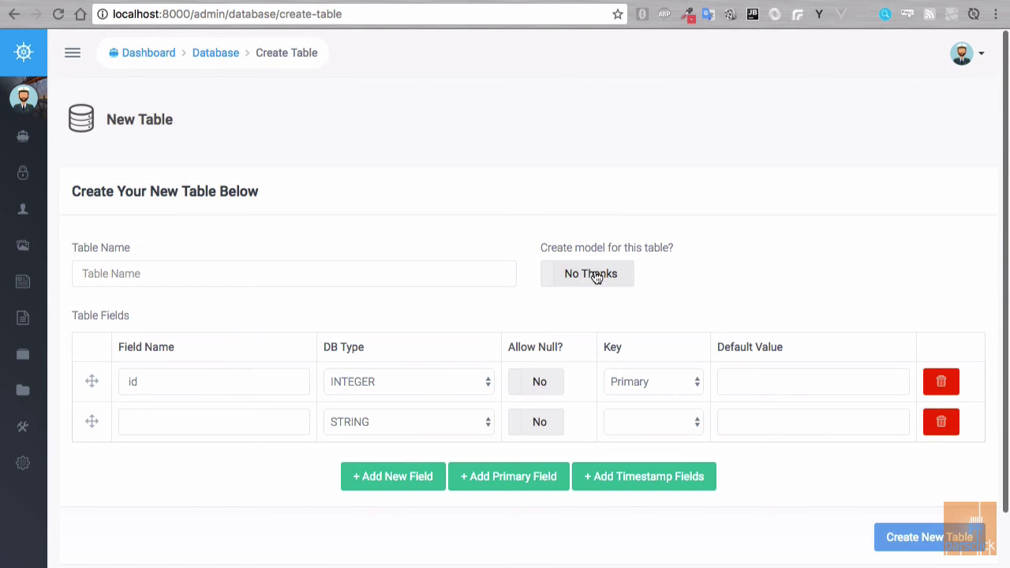
left_click(602, 278)
left_click(602, 277)
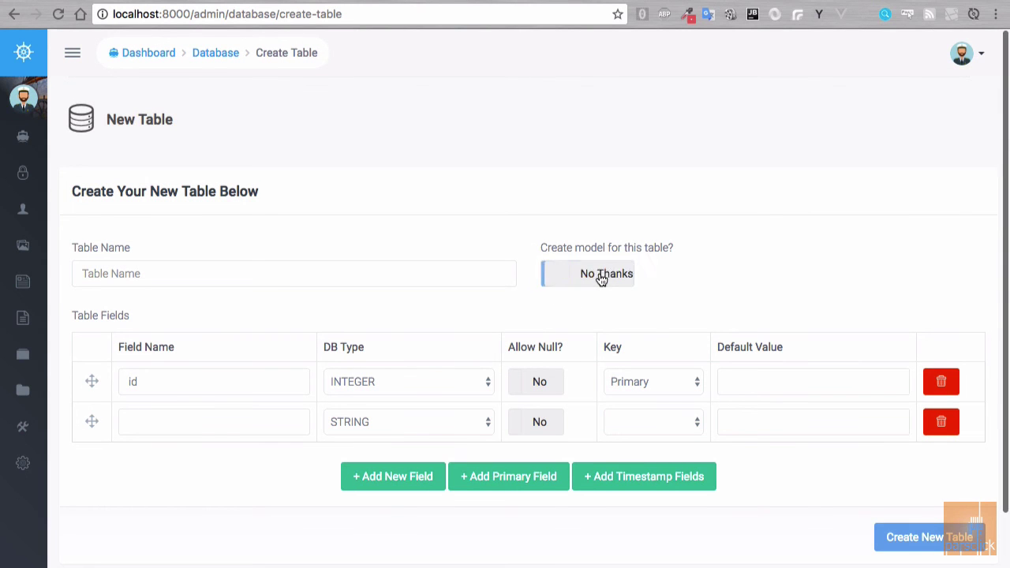
left_click(585, 279)
left_click(585, 280)
left_click(585, 279)
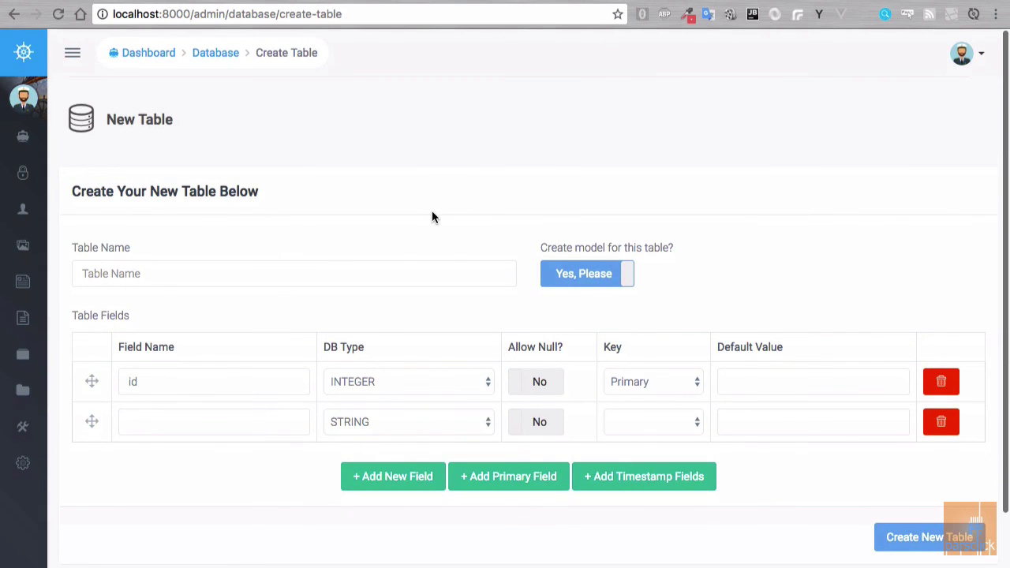
mouse_move(48, 140)
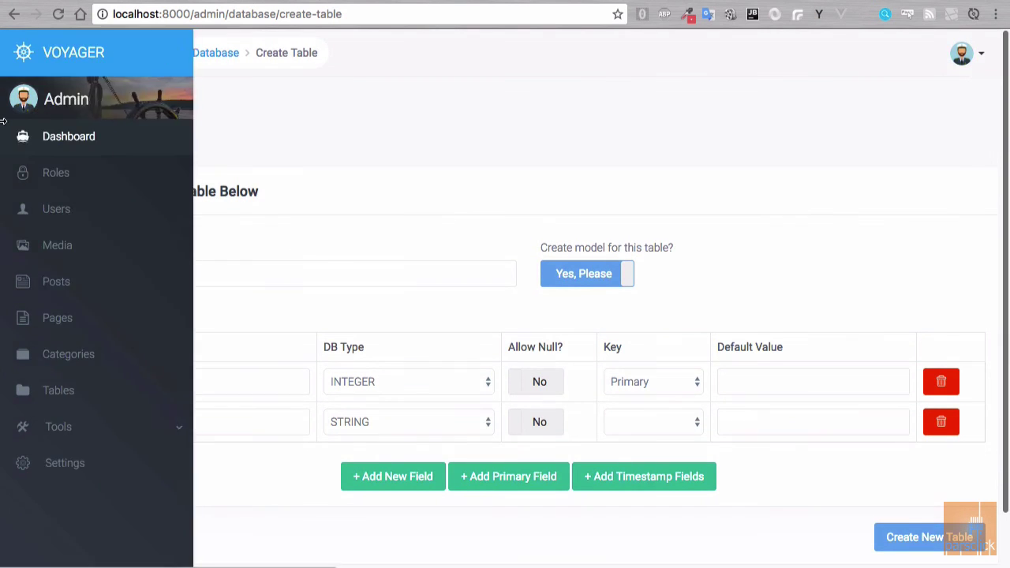